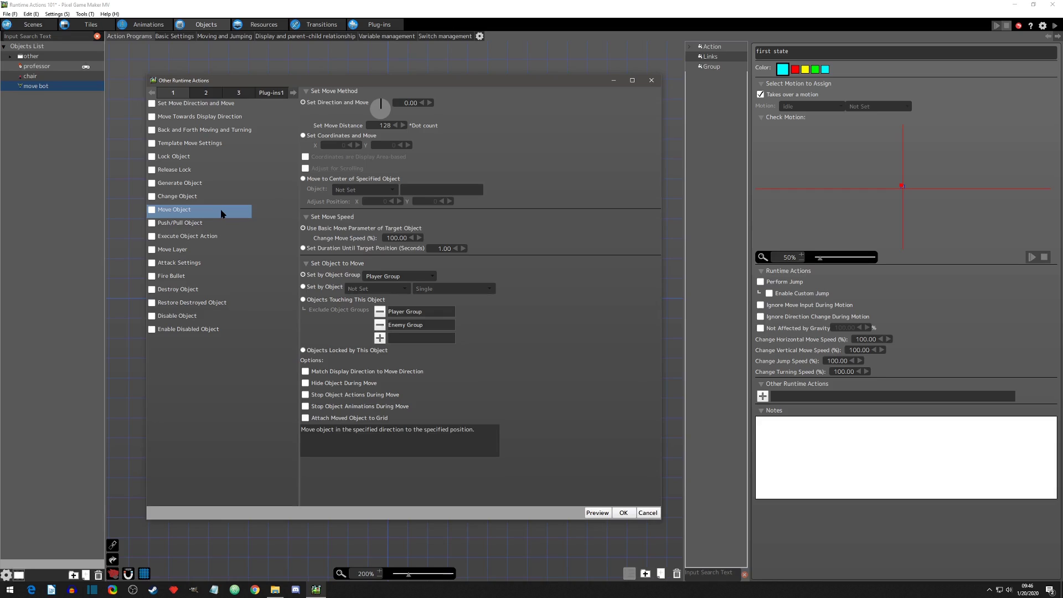
Add a Move Object runtime action to the first state with direction 270 and a move distance of 40 dots.
click(152, 211)
double_click(410, 103)
text(270)
key(Return)
double_click(384, 126)
text(40)
key(Return)
click(623, 513)
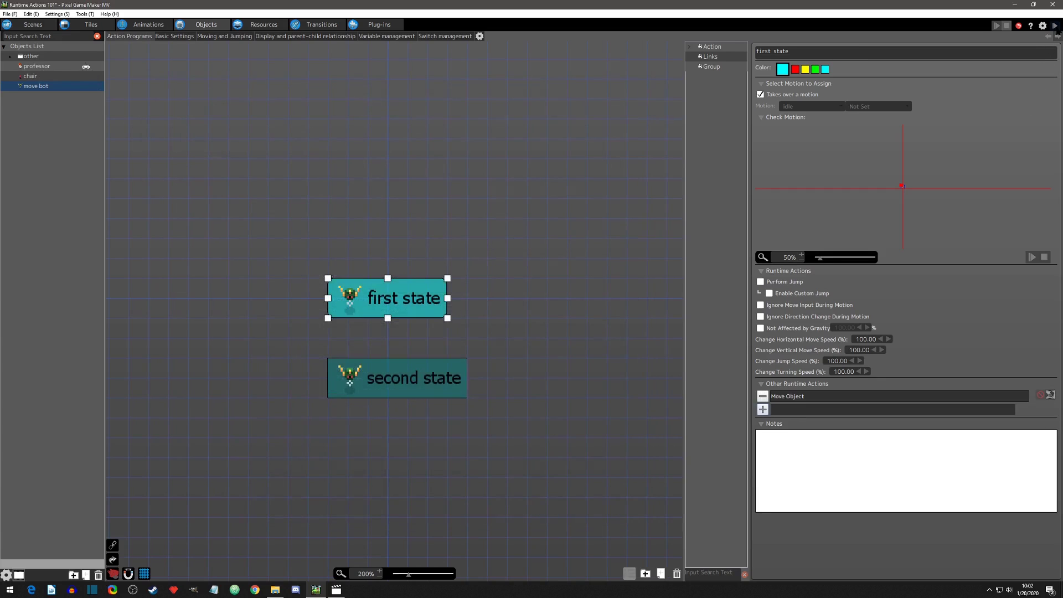
Test-play the scene, walking the player left and right to check the Move Object action, and end the test.
key(Left)
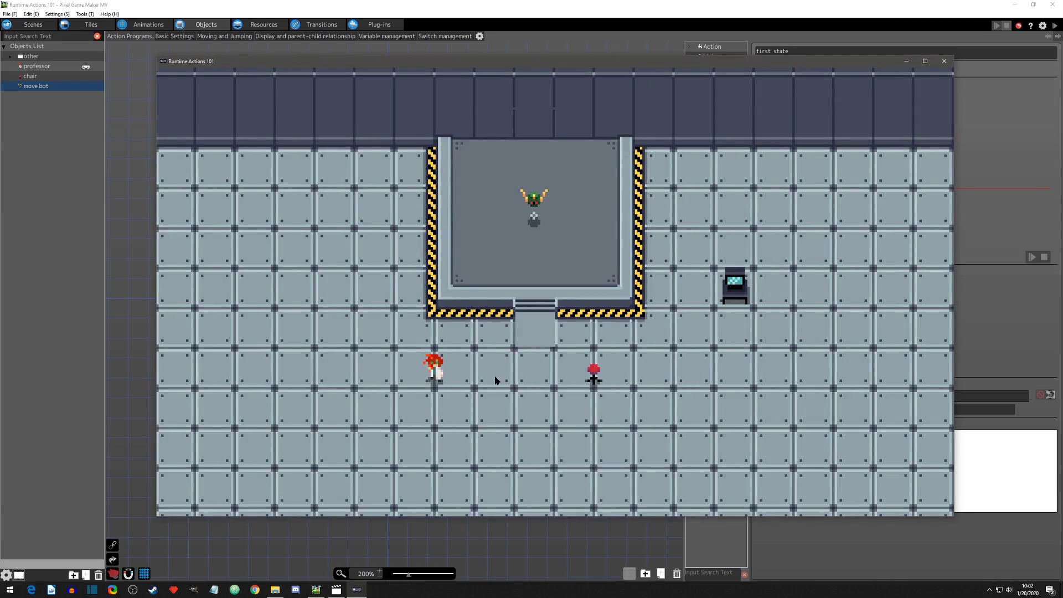
key(Right)
key(Left)
key(Right)
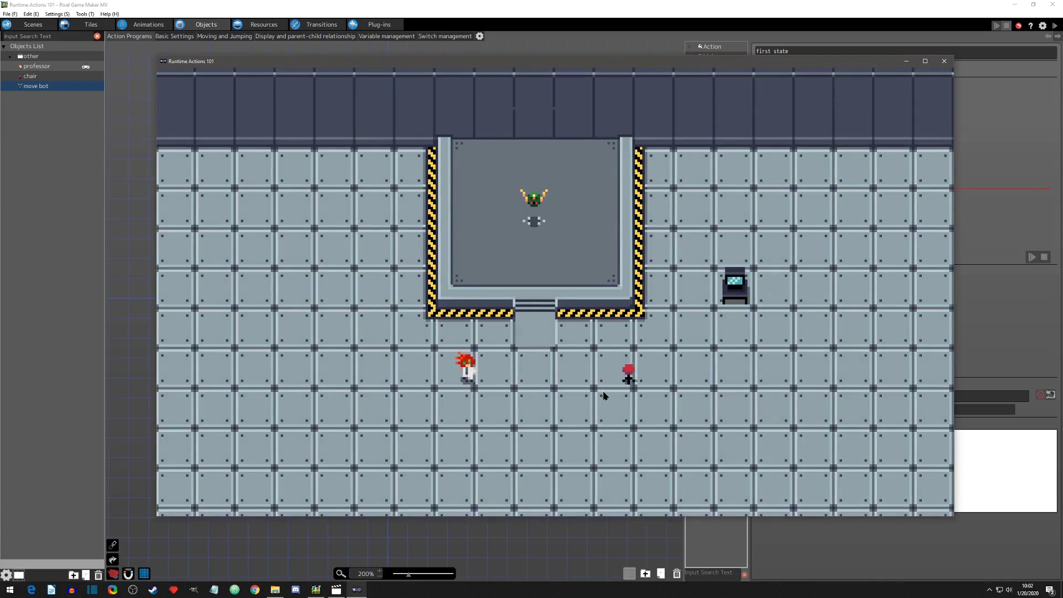
key(Left)
key(Right)
key(Left)
key(Right)
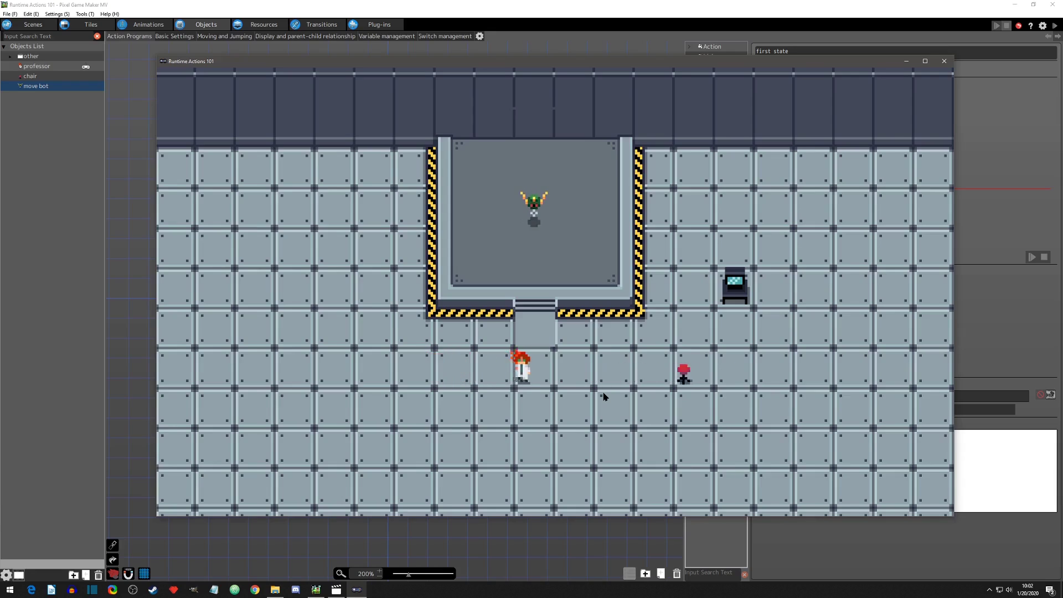
key(Left)
key(Left)
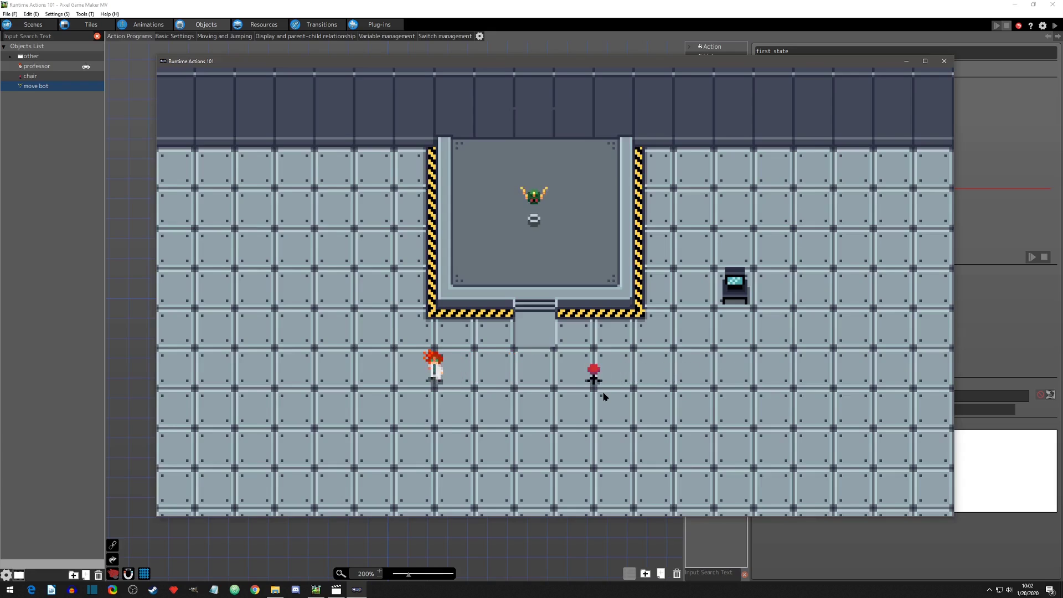
key(Right)
key(Left)
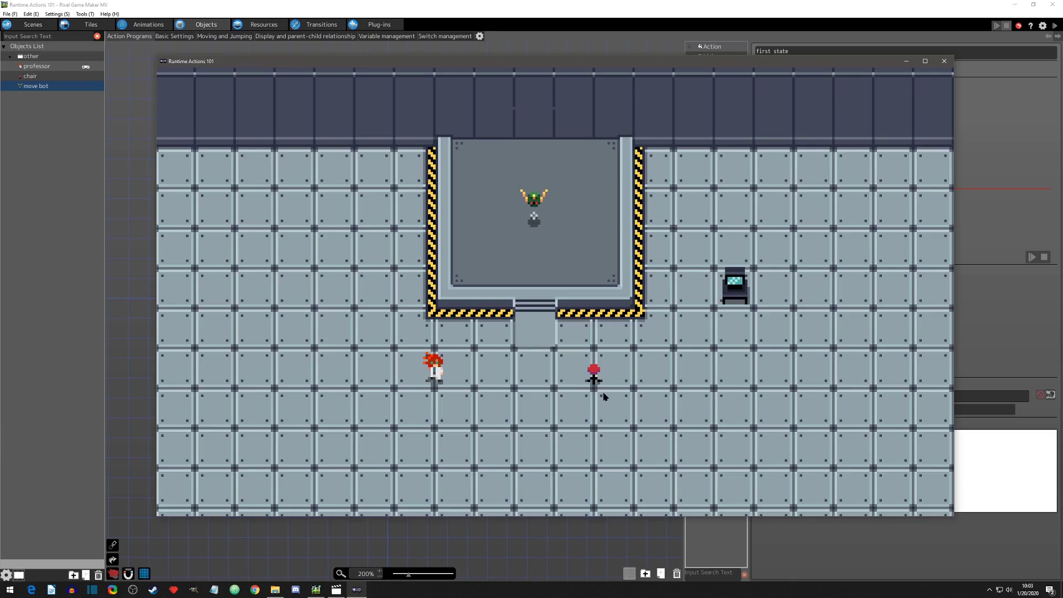
click(944, 61)
Set the Move Object action's Change Move Speed to 0% and test-play the result.
double_click(810, 396)
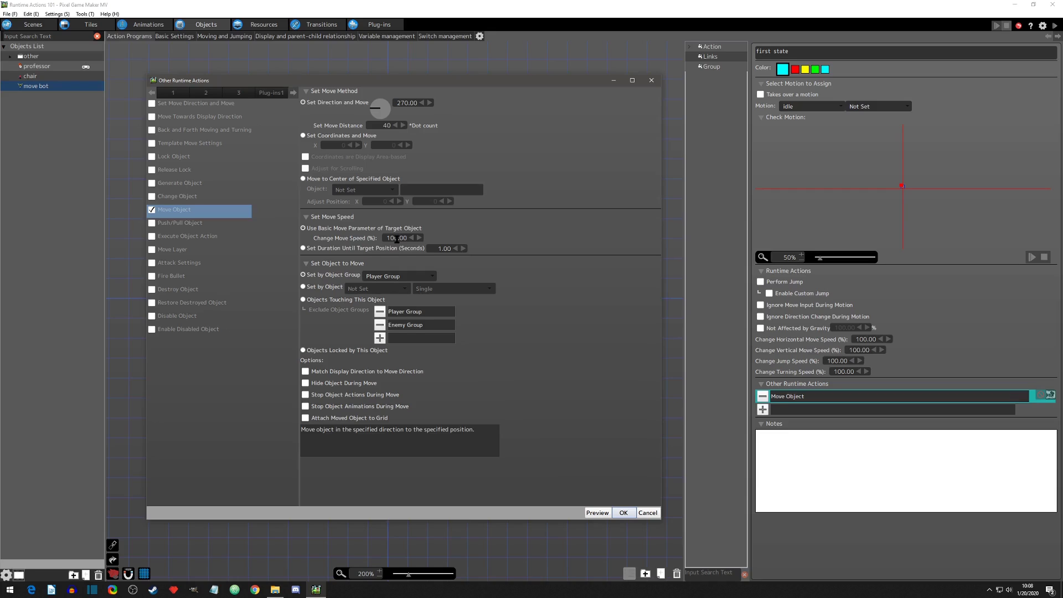
double_click(396, 238)
text(0)
click(623, 513)
click(1054, 25)
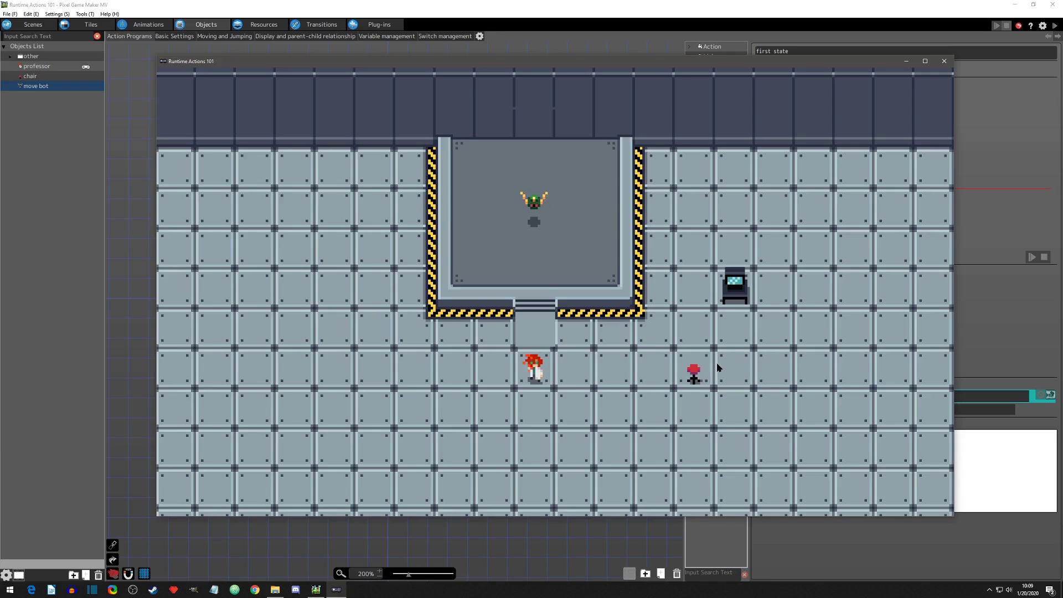
click(944, 62)
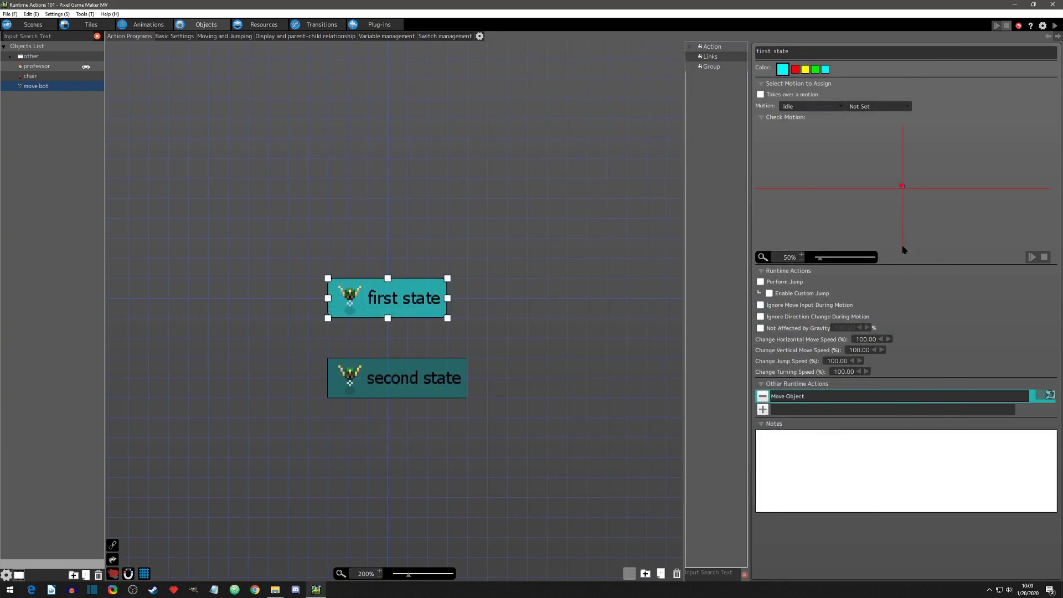
Switch the Move Object action to Set Duration Until Target Position with a 60-dot move distance and test-play it.
double_click(830, 396)
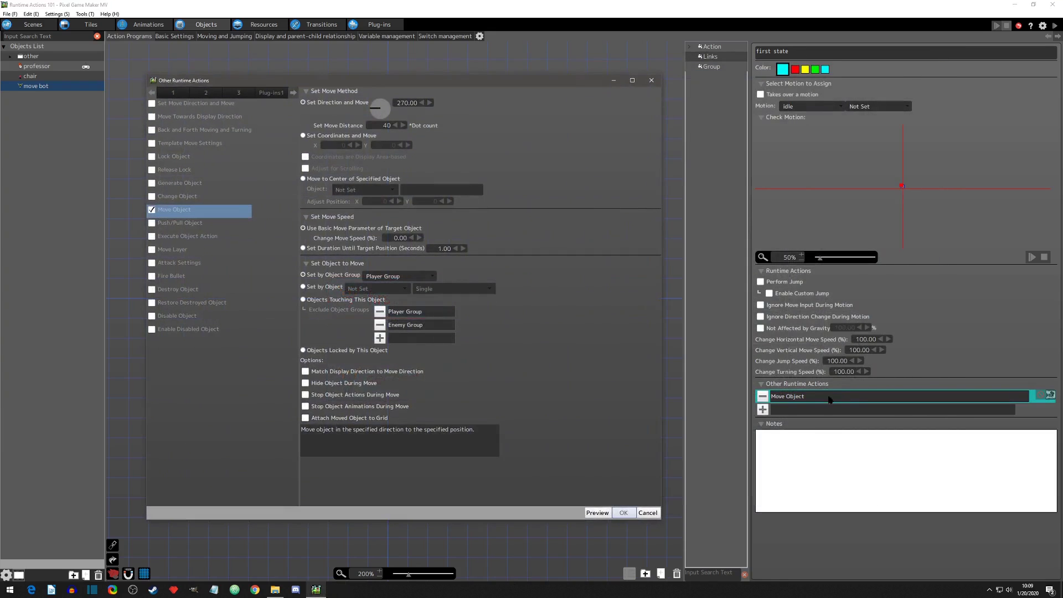
click(303, 249)
double_click(388, 125)
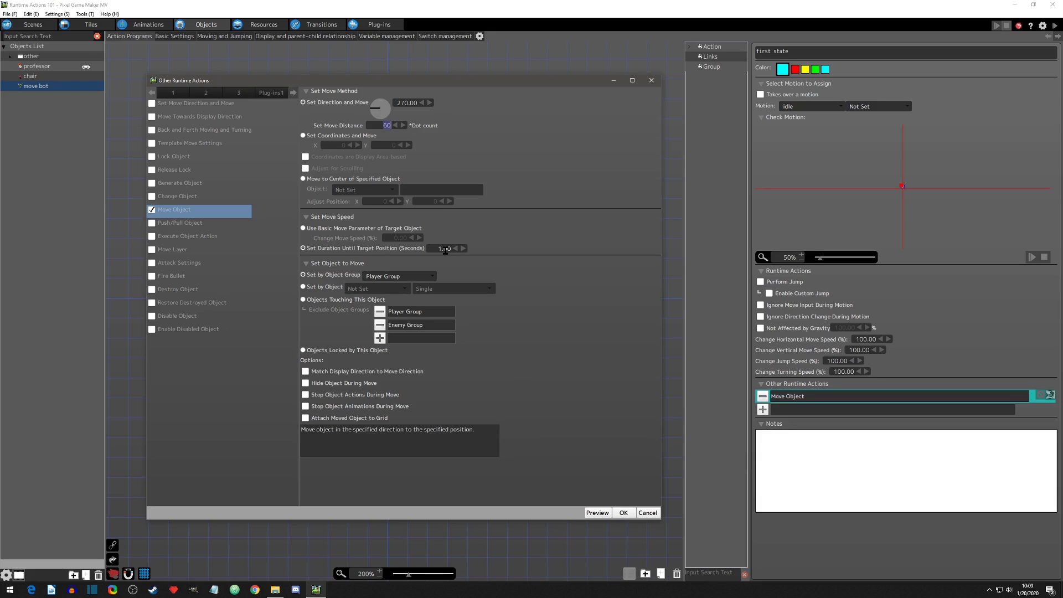
click(625, 514)
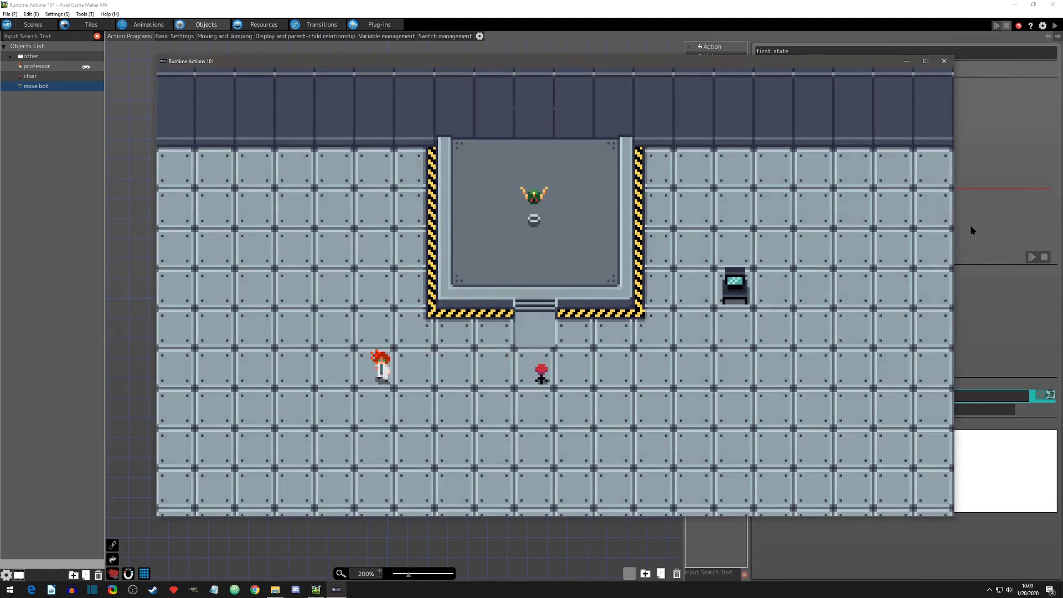
click(944, 61)
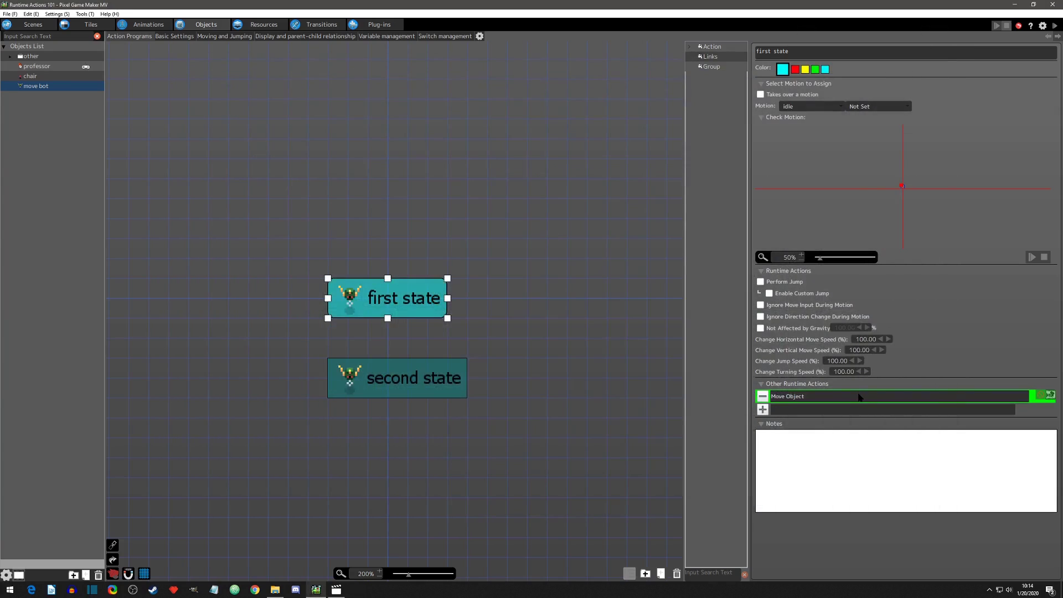
Set the Move Object action's duration until target position to 0.20 seconds and test-play the movement.
click(1051, 394)
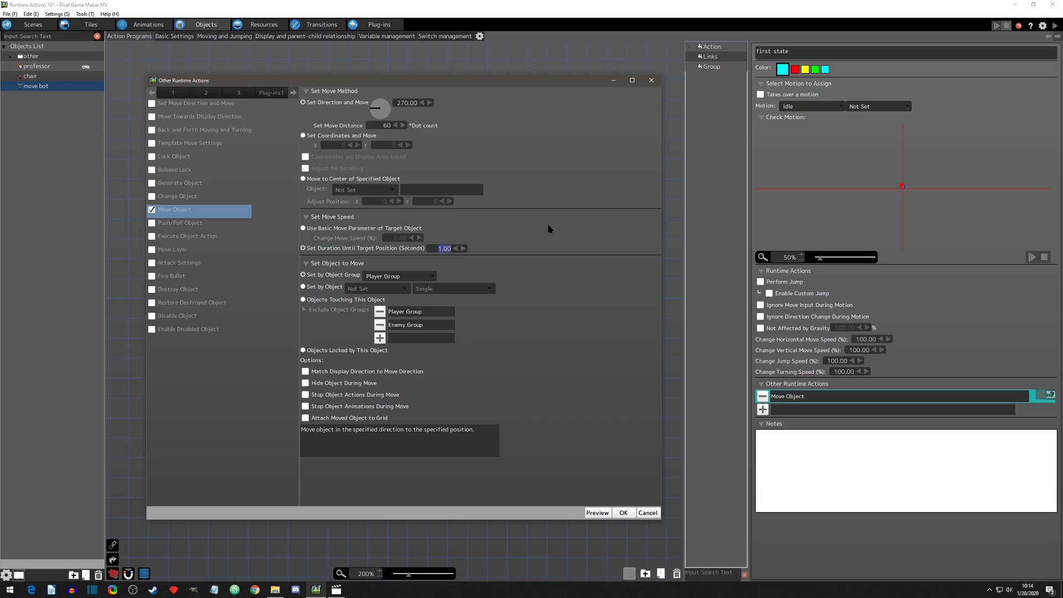
text(0.20)
click(623, 512)
click(1054, 26)
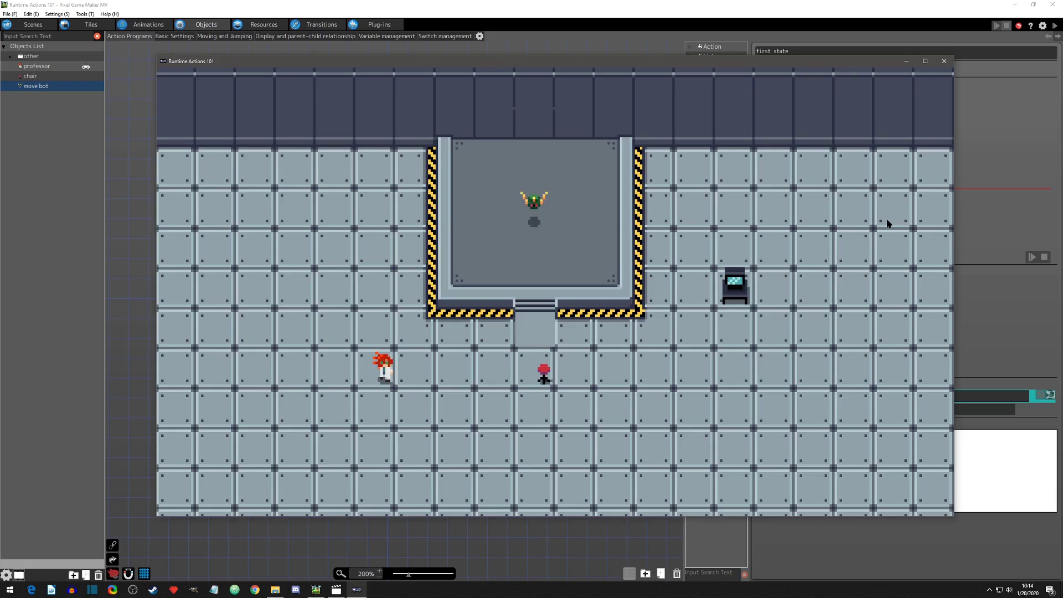
click(944, 61)
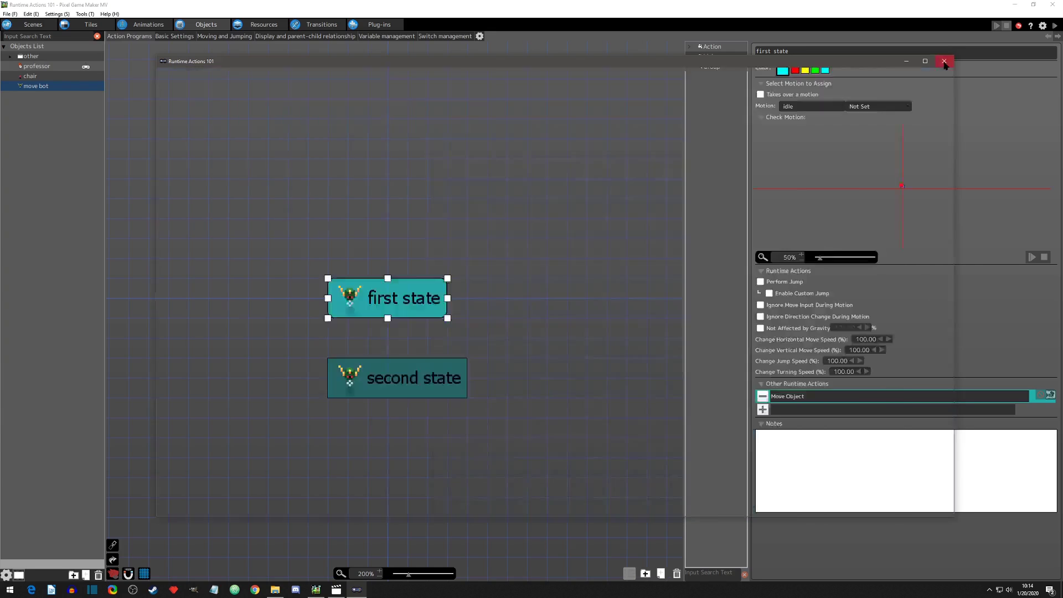
Switch the Move Object action back to Use Basic Move Parameter of Target Object with a move speed of 100%.
double_click(825, 397)
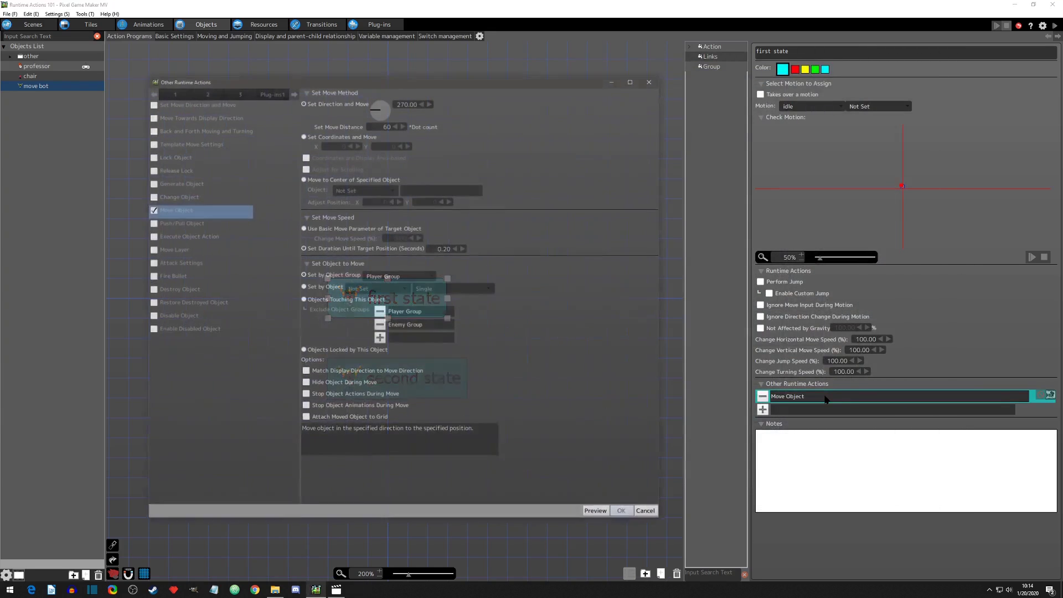
click(303, 228)
double_click(406, 242)
text(1)
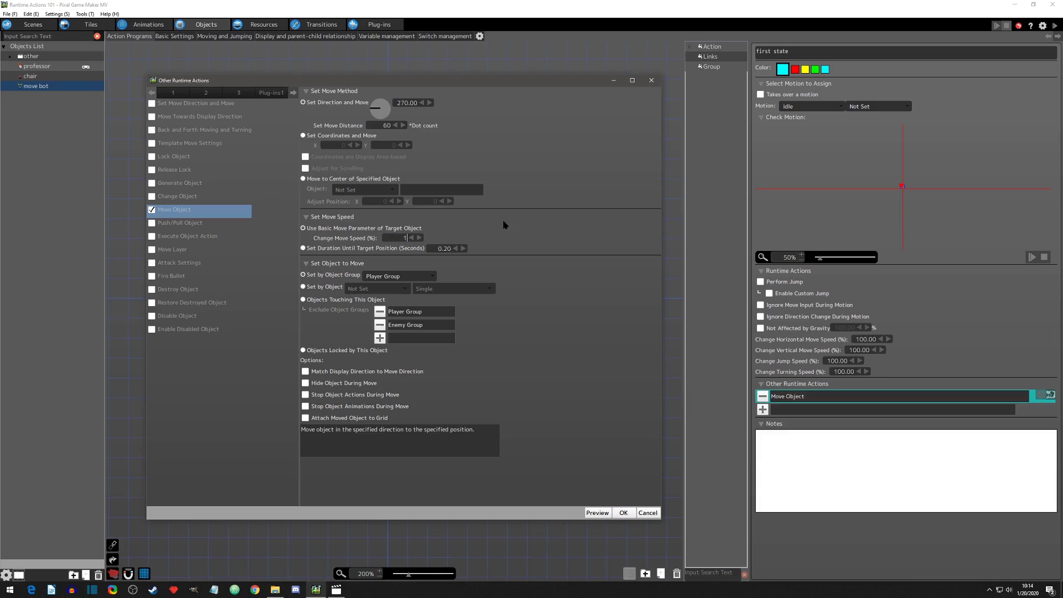
text(00)
key(Return)
click(503, 220)
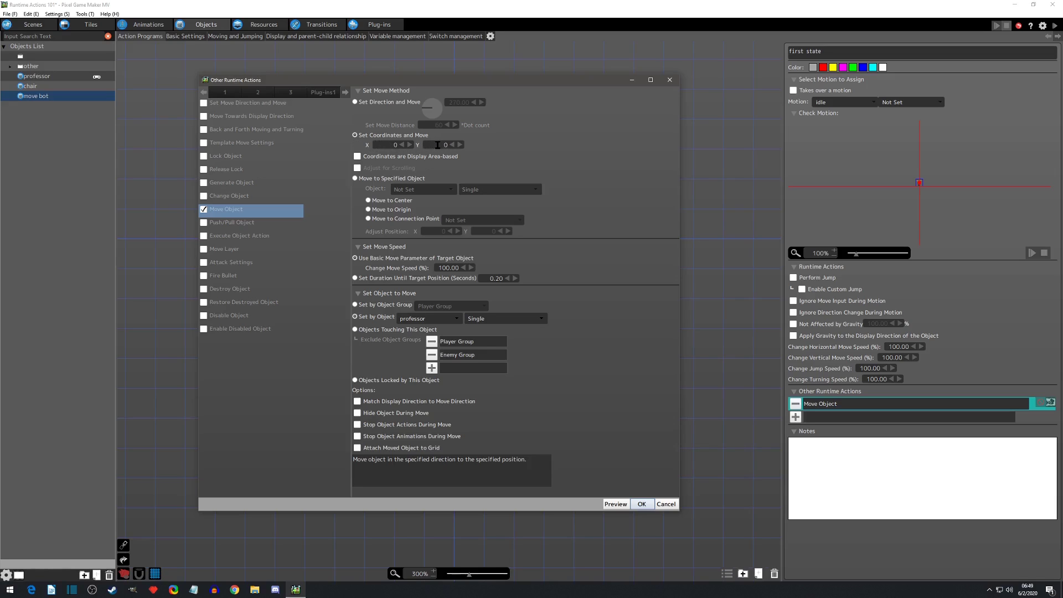
Apply the coordinate-based Move Object settings for the professor and look over the scene layout.
click(642, 504)
click(33, 24)
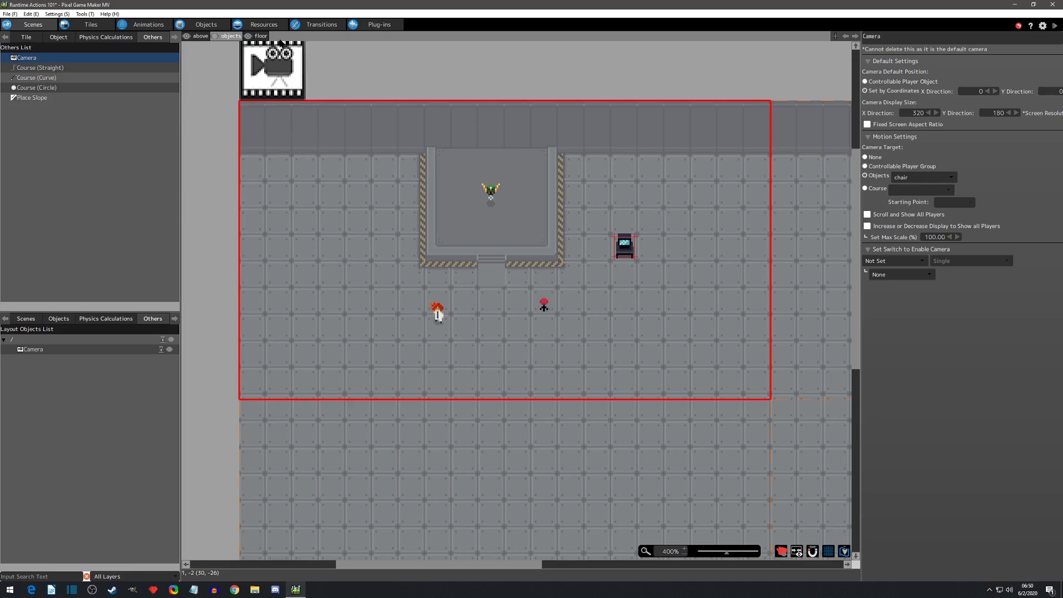
click(215, 25)
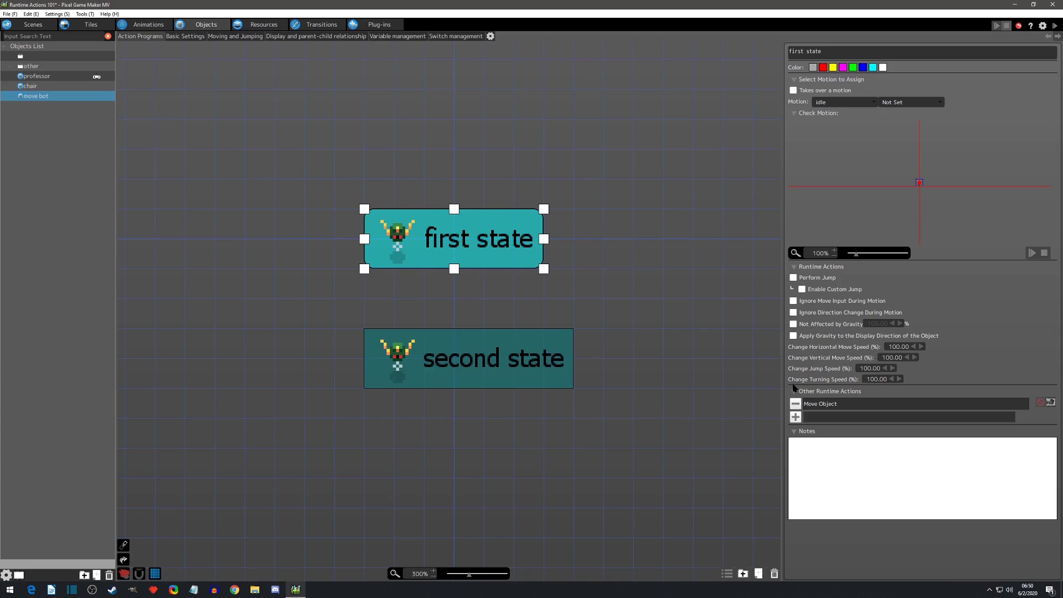
Review the Move Object action's target coordinates and test-play where the professor gets moved.
double_click(817, 401)
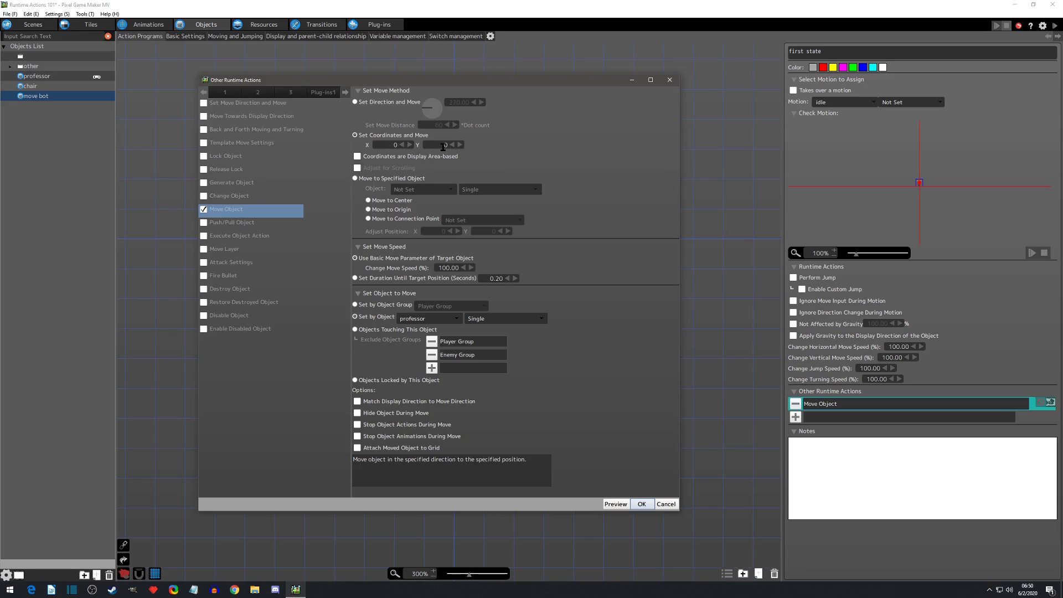
click(644, 508)
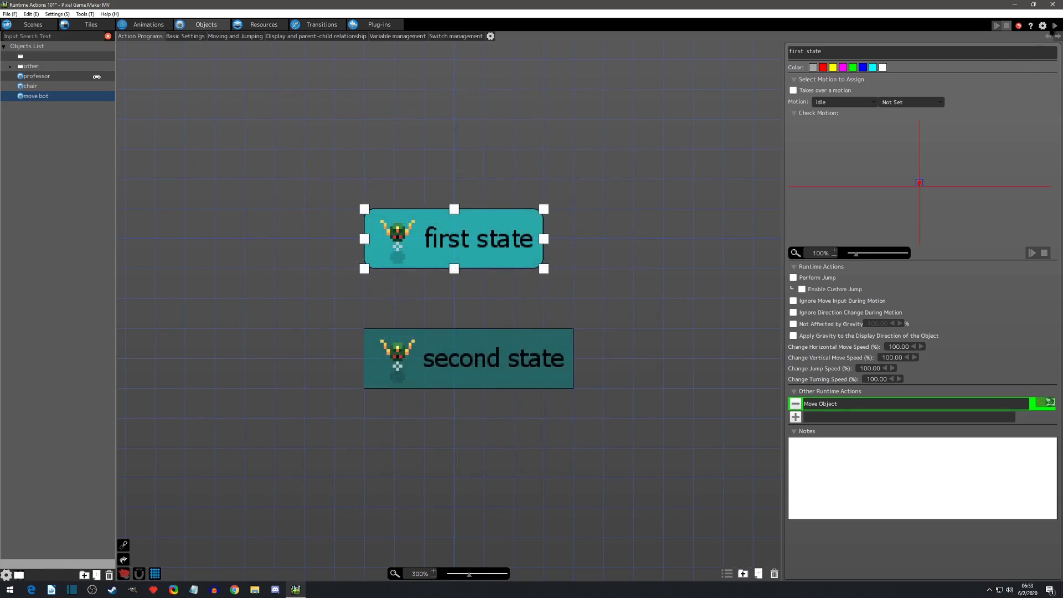
click(1054, 25)
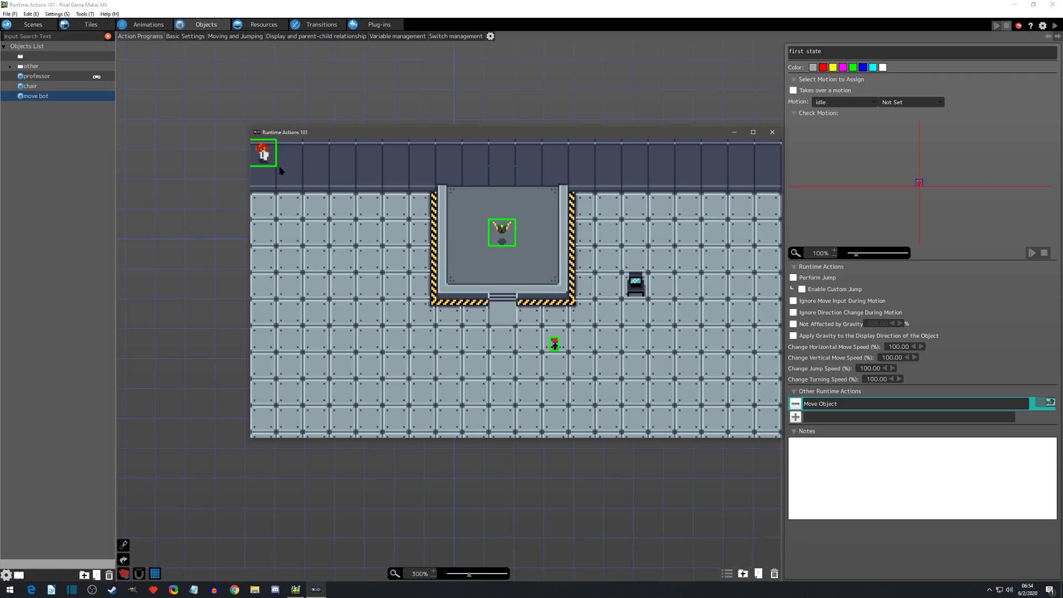
click(770, 134)
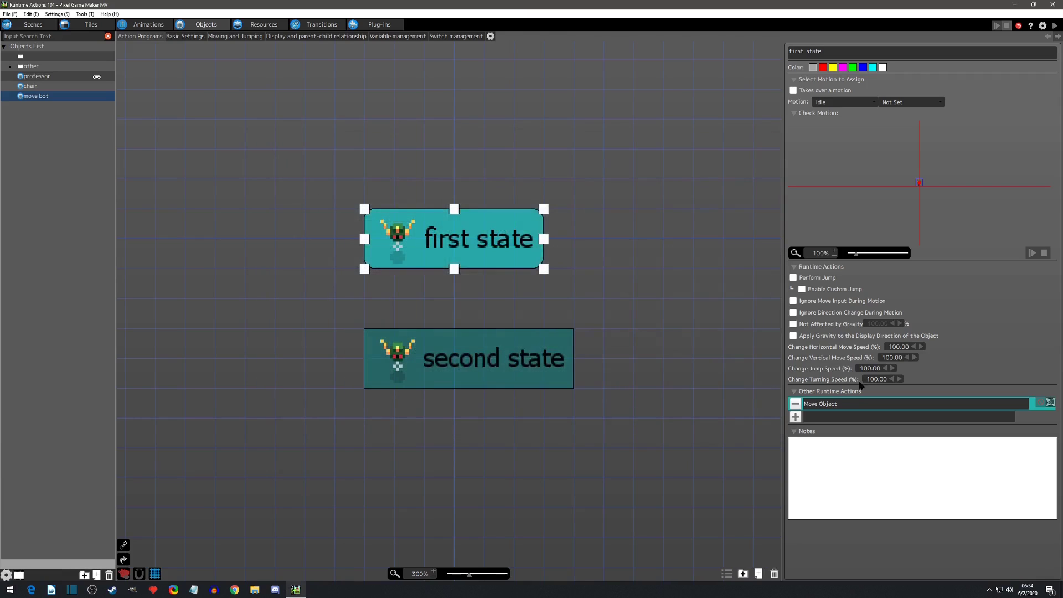
Set the Move Object action's coordinates to X 30 and Y 30 and test-play the professor's new destination.
double_click(839, 403)
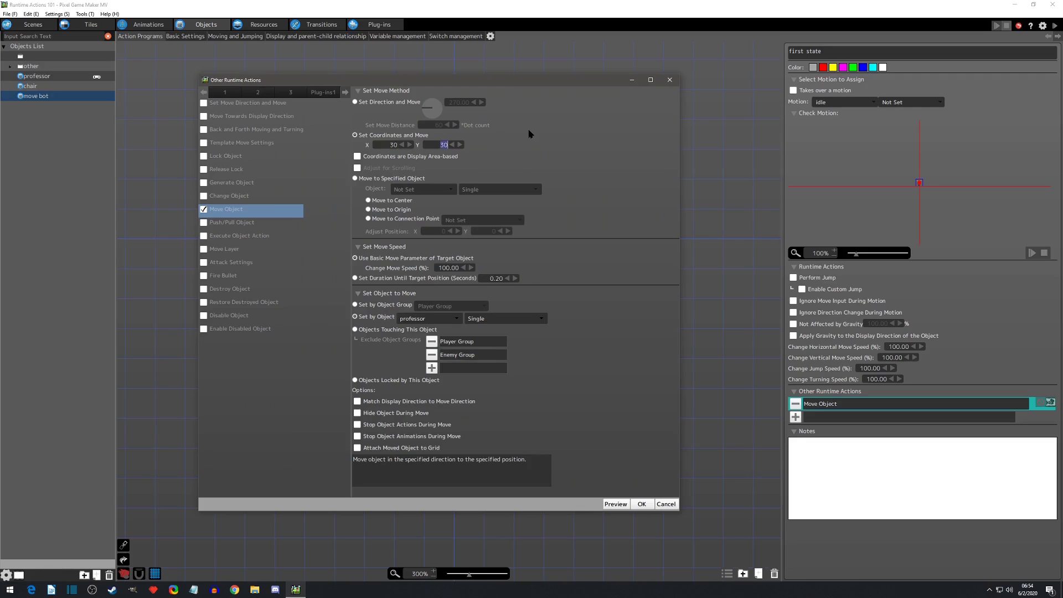
click(640, 504)
click(1055, 26)
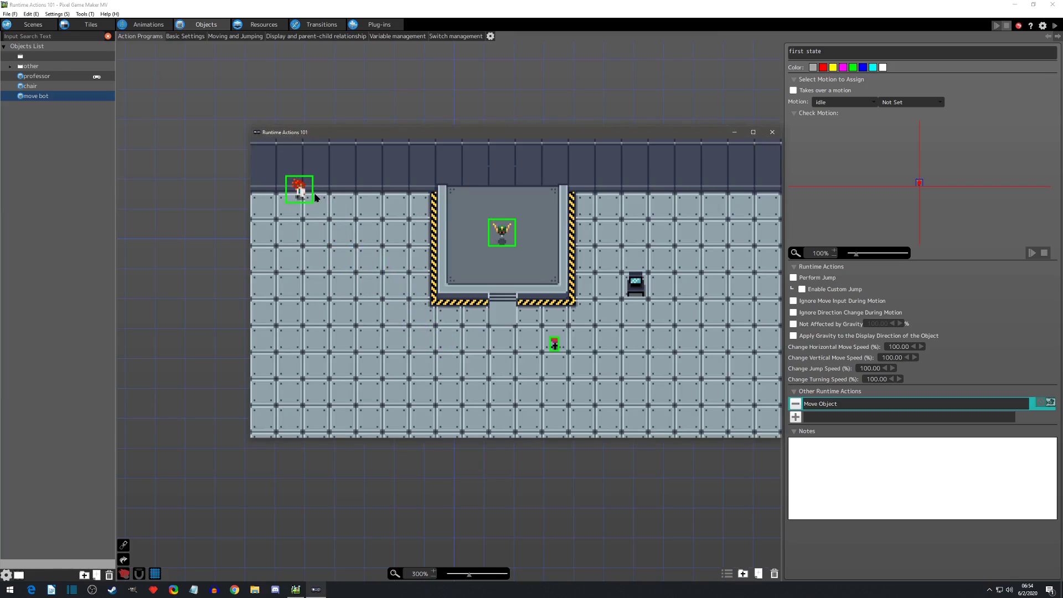
click(772, 131)
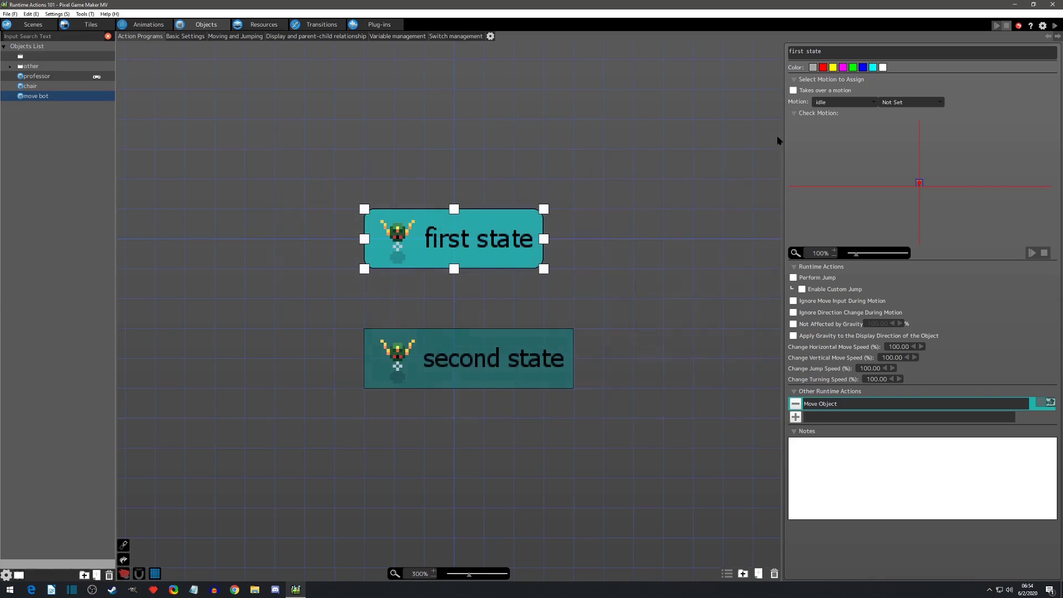
Review the Move Object coordinate settings and examine the origin in the professor baz animation.
double_click(825, 407)
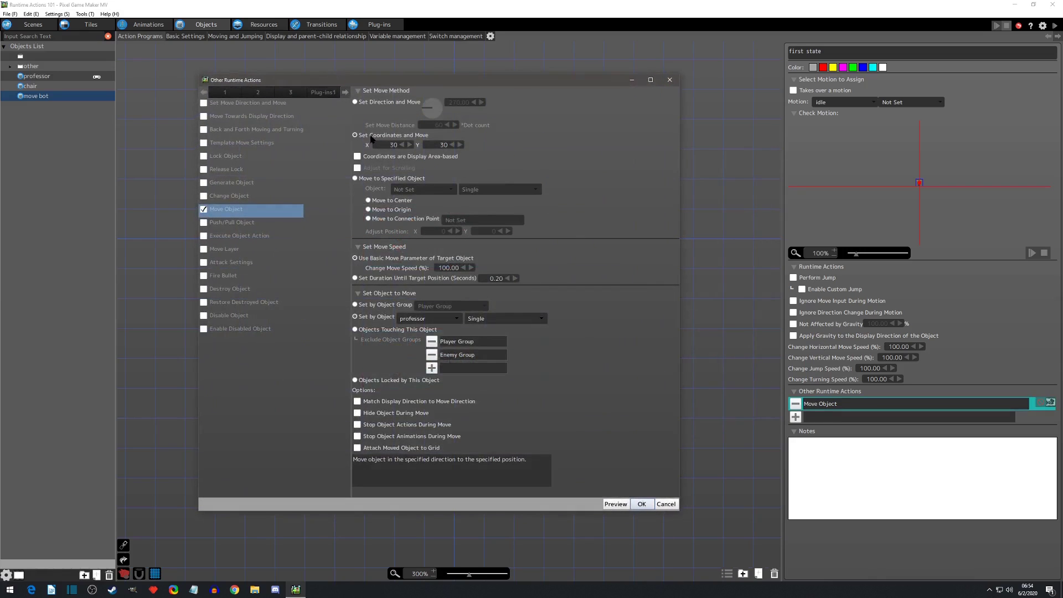
click(670, 80)
click(142, 24)
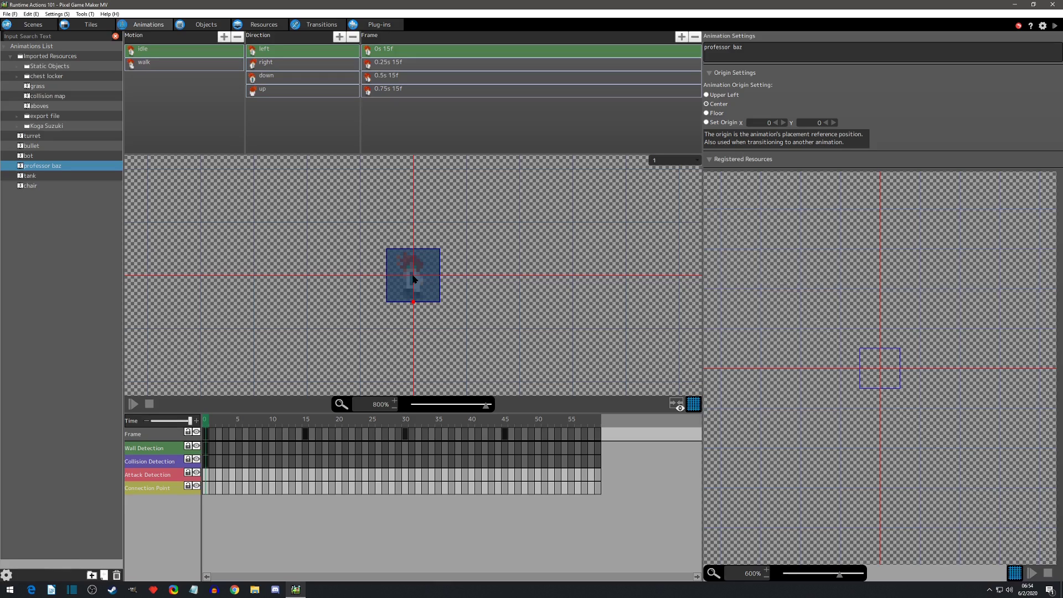
click(206, 25)
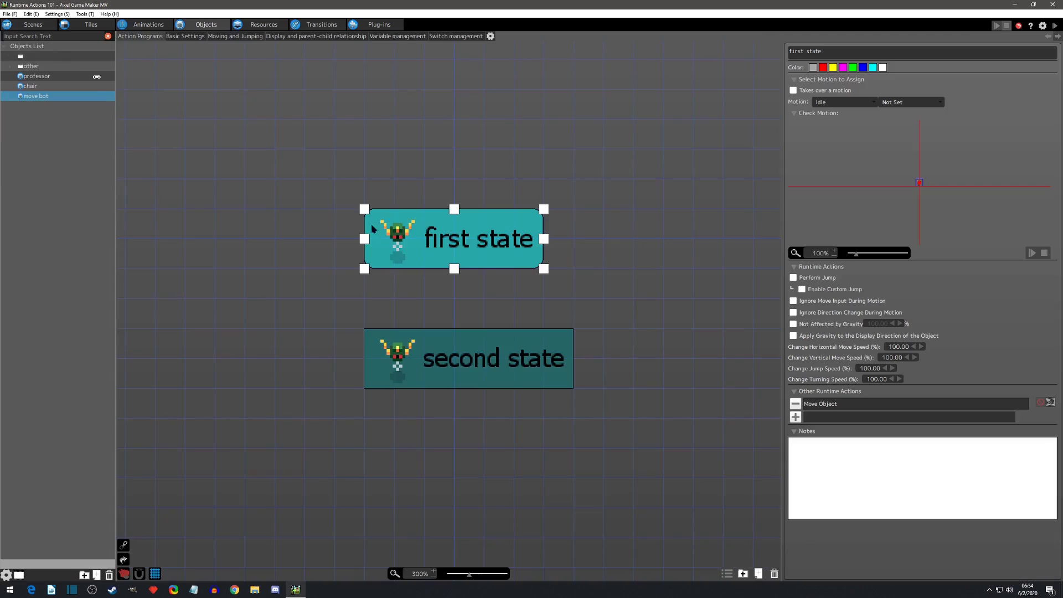
Enable Coordinates are Display Area-based for the Move Object action and set its coordinates to X 0 and Y 0.
double_click(830, 407)
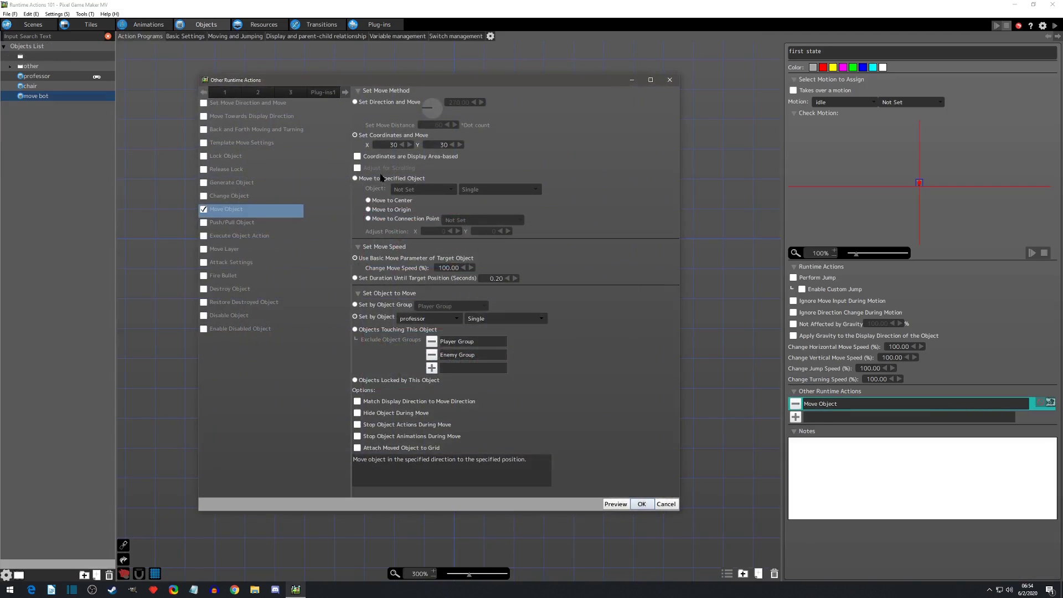
click(357, 157)
double_click(387, 145)
text(0)
key(Tab)
text(0)
click(641, 505)
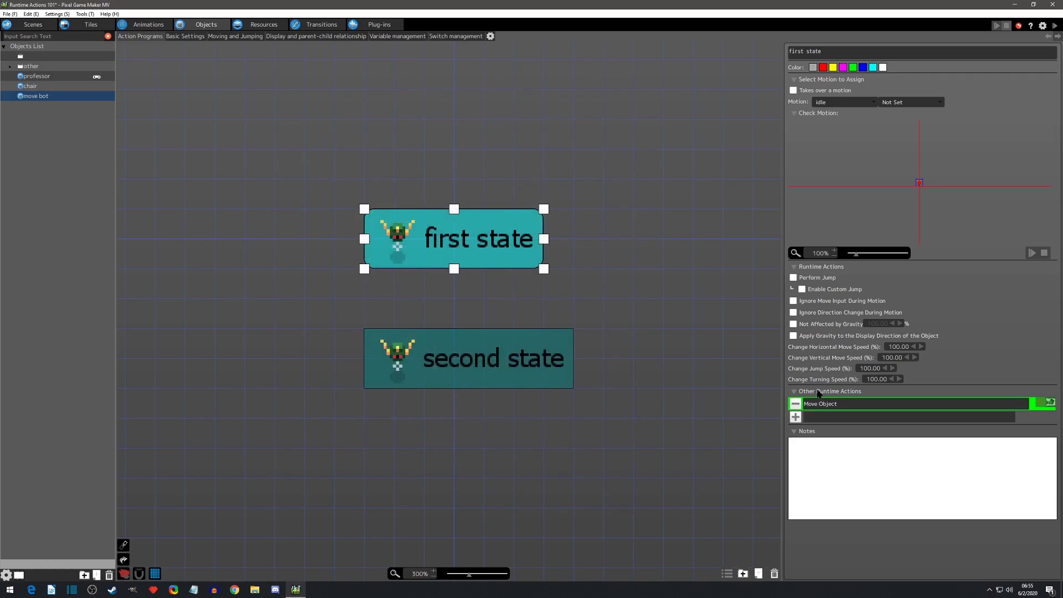
Examine the default camera and its display area in the scene.
click(32, 24)
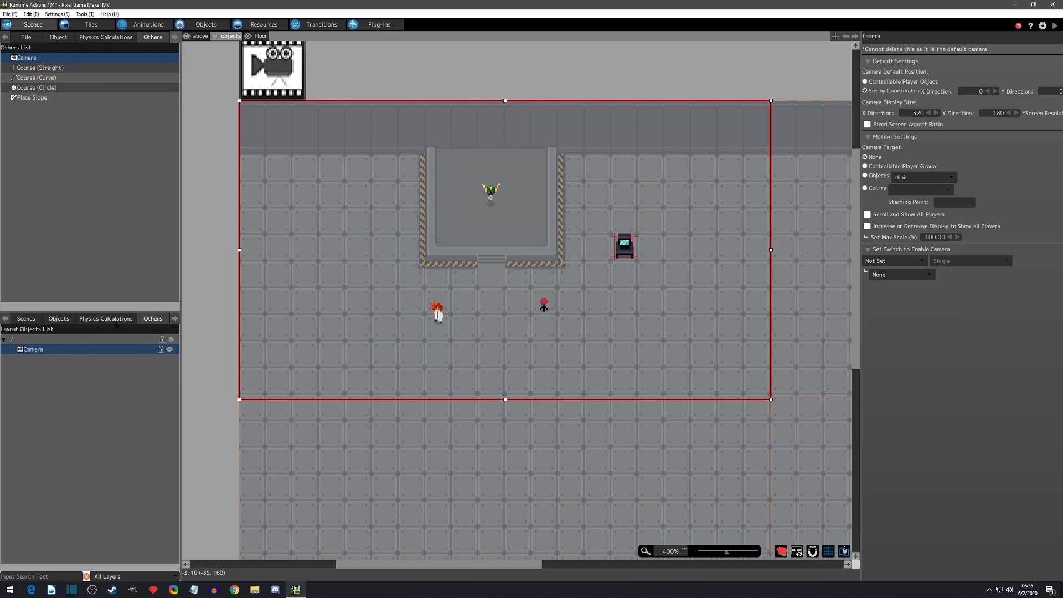
click(148, 317)
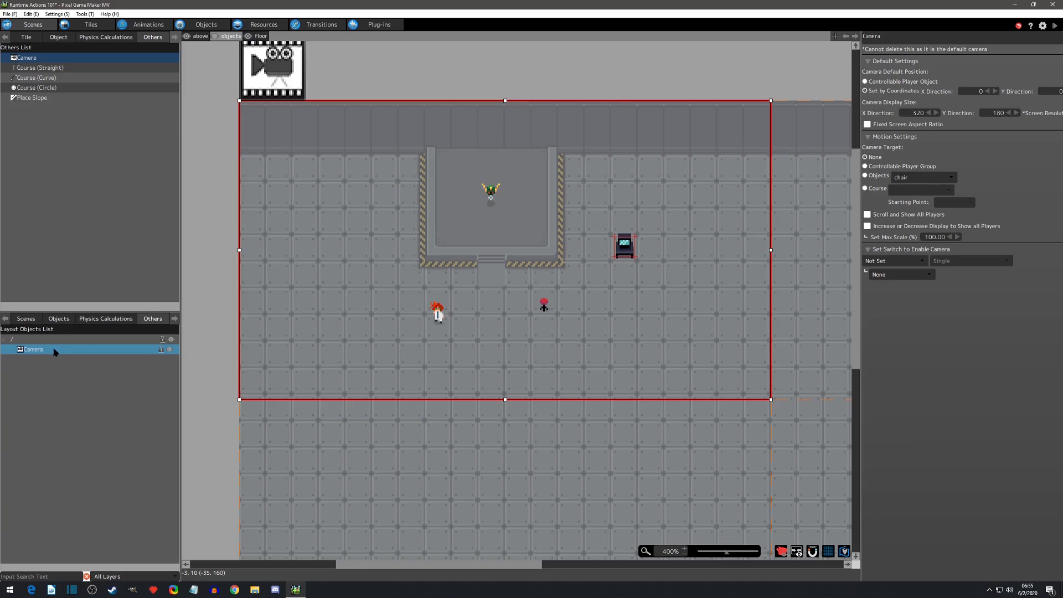
click(94, 372)
click(76, 351)
click(443, 311)
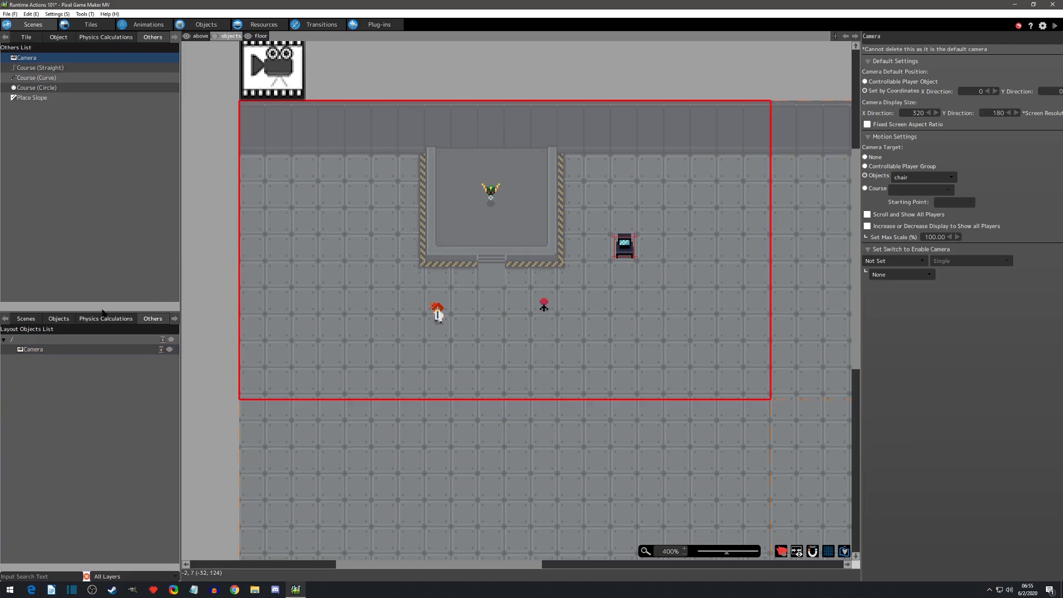
Reposition the professor in the scene at X 120, Y 120 and test-play the display-area-based move.
click(59, 318)
drag(441, 314, 444, 306)
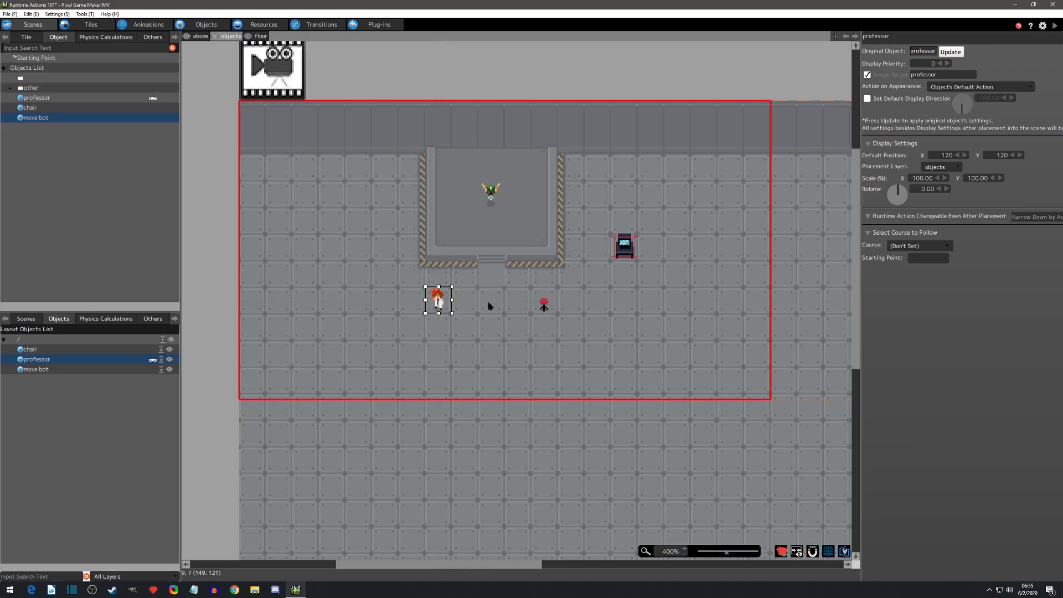
click(549, 308)
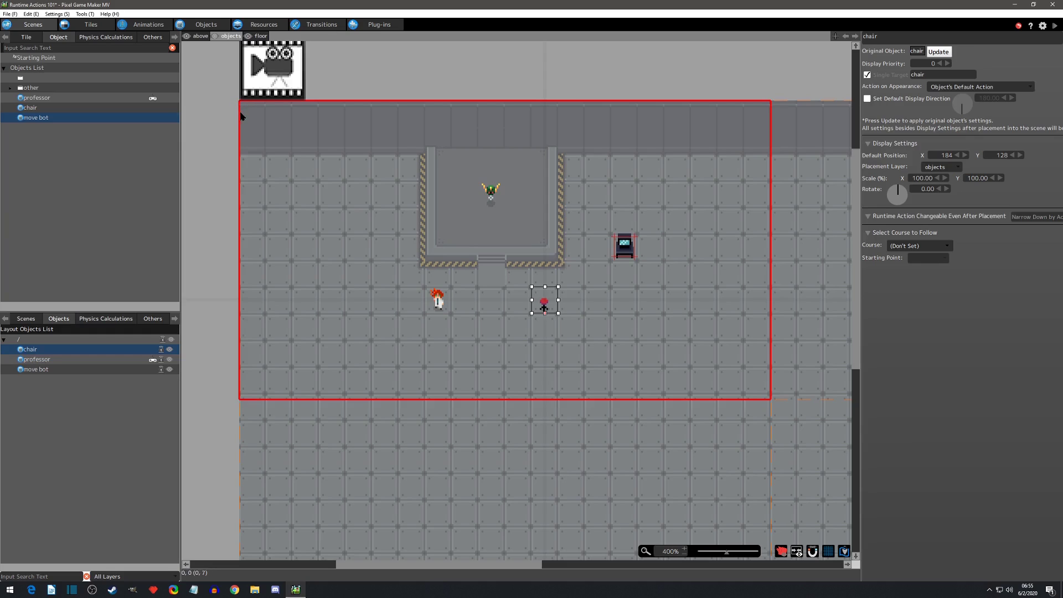
click(1055, 25)
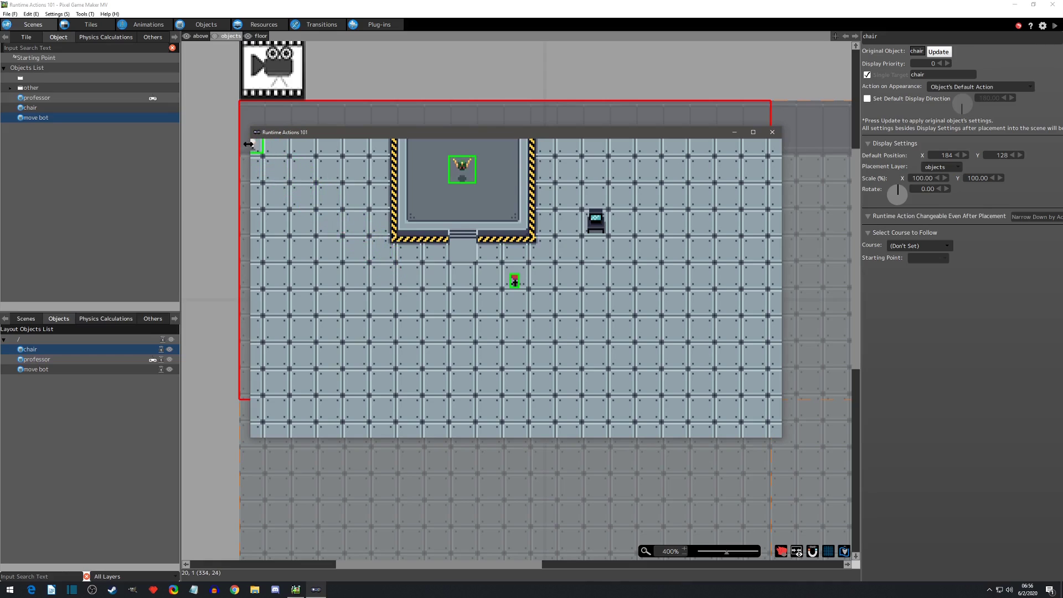
click(776, 135)
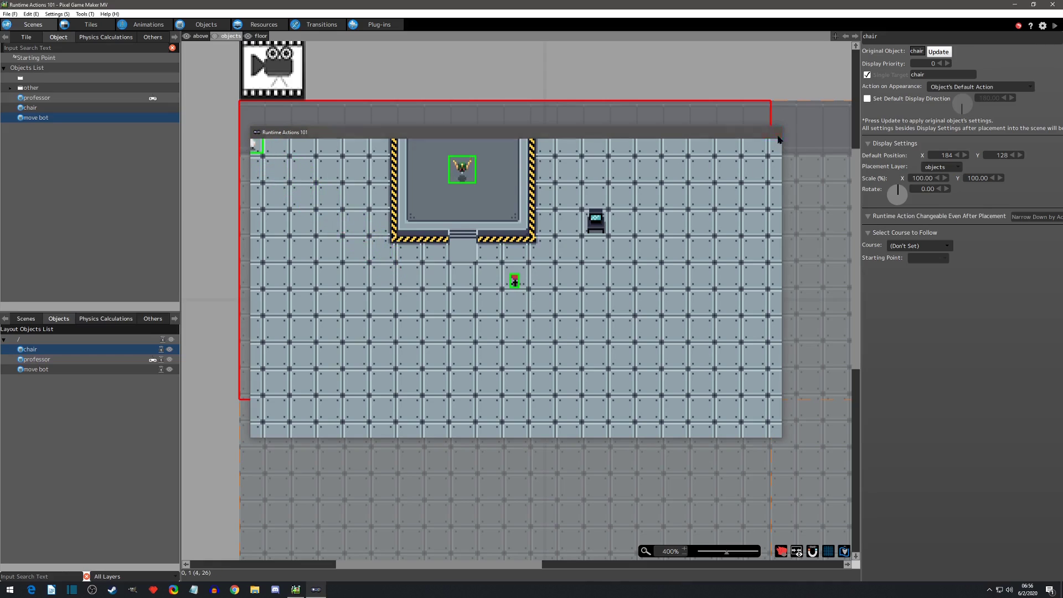
Place the chair near the camera frame's lower edge and the professor at X 232, Y 216, and test-play the move.
middle_drag(770, 426, 623, 346)
drag(402, 223, 509, 303)
drag(294, 224, 479, 382)
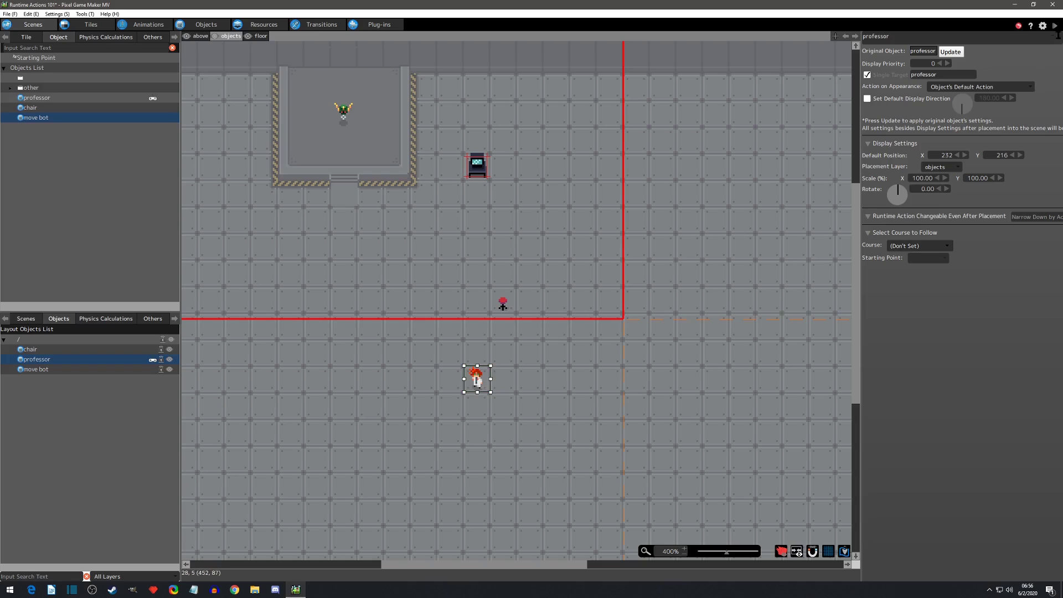
click(1055, 27)
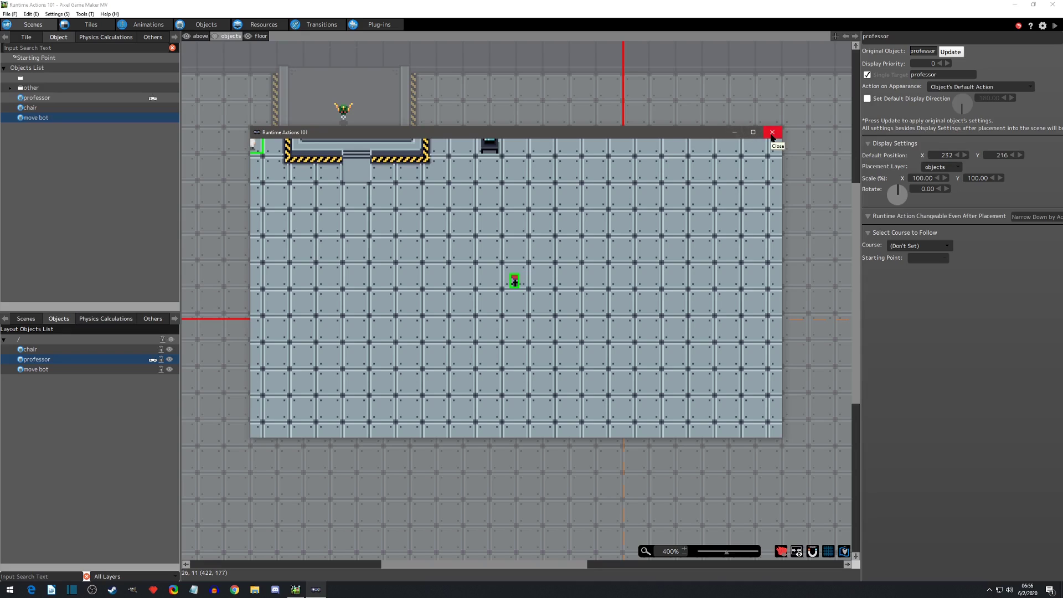
click(773, 133)
Review the Move Object settings of the move bot's first state and of the chair's Lifeless State.
click(205, 24)
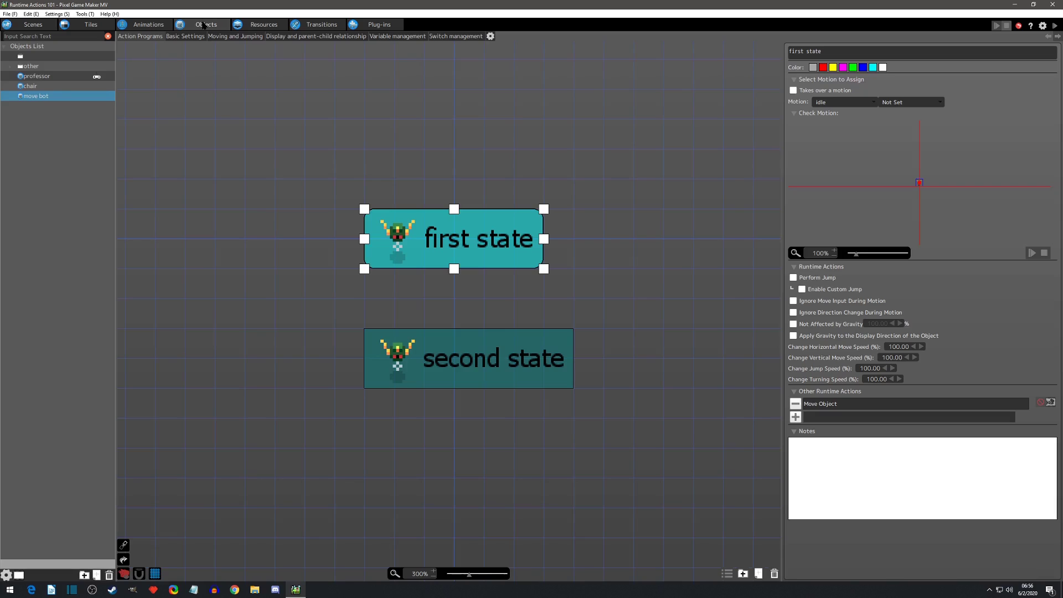
double_click(825, 403)
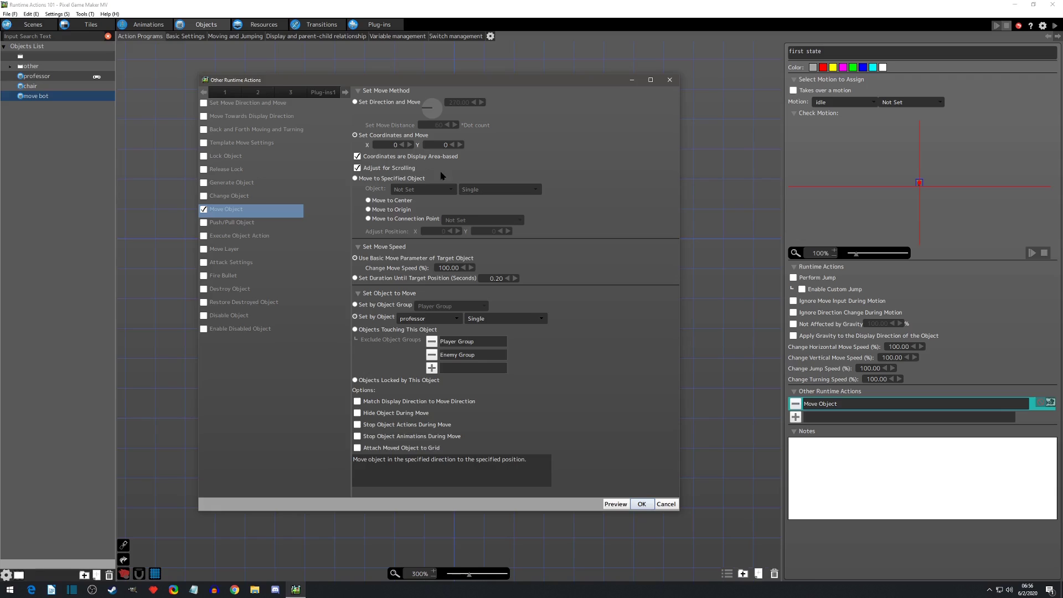
click(648, 502)
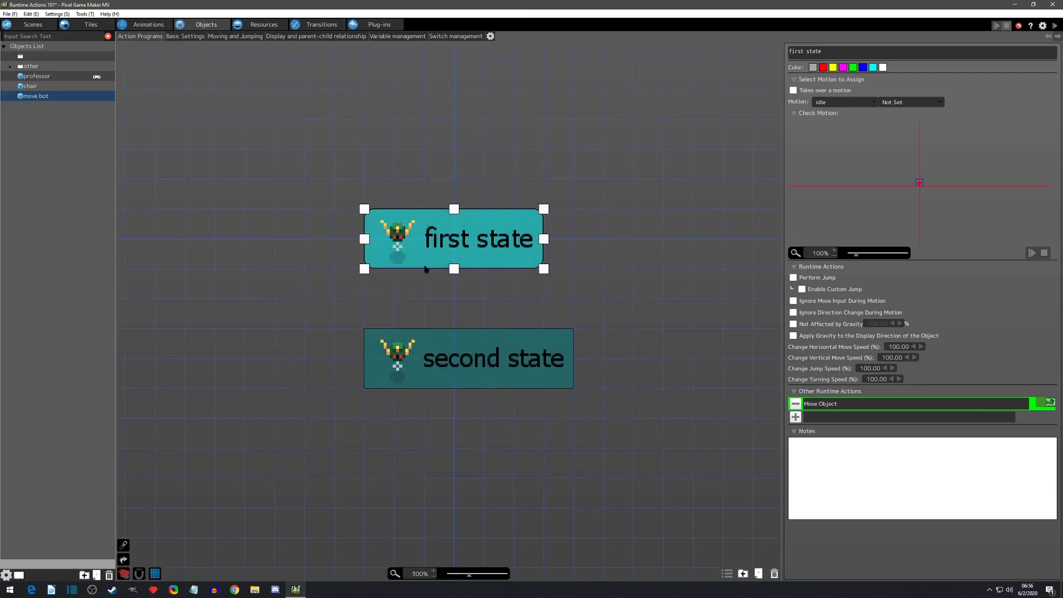
click(39, 87)
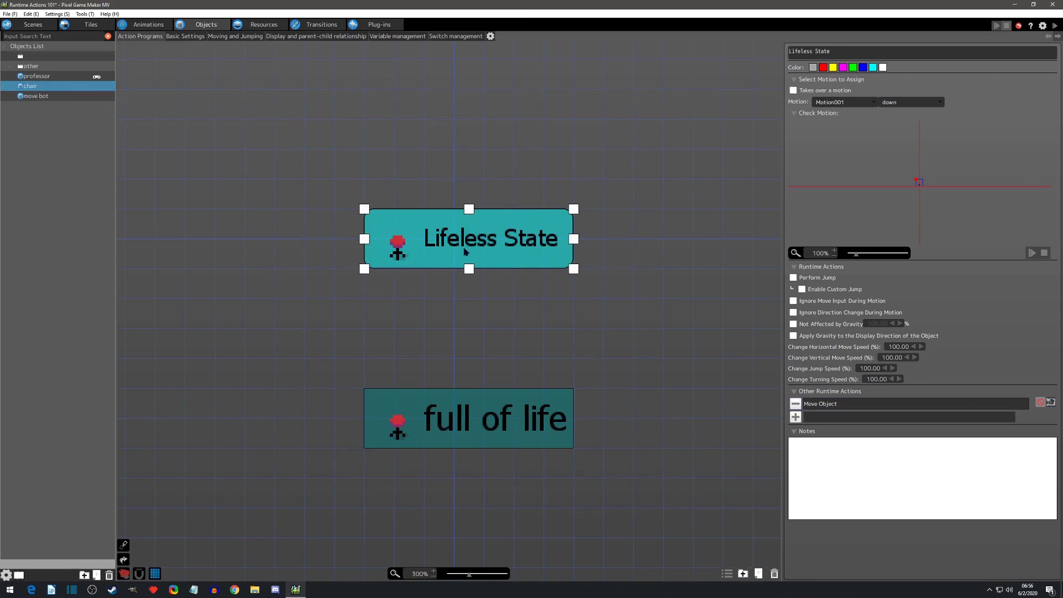
double_click(820, 404)
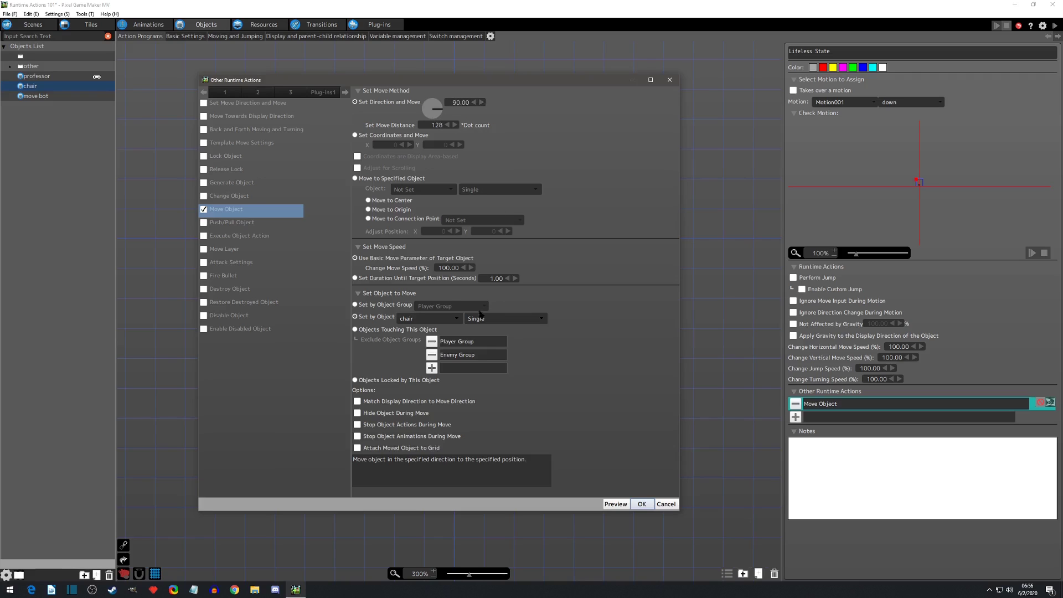
click(641, 504)
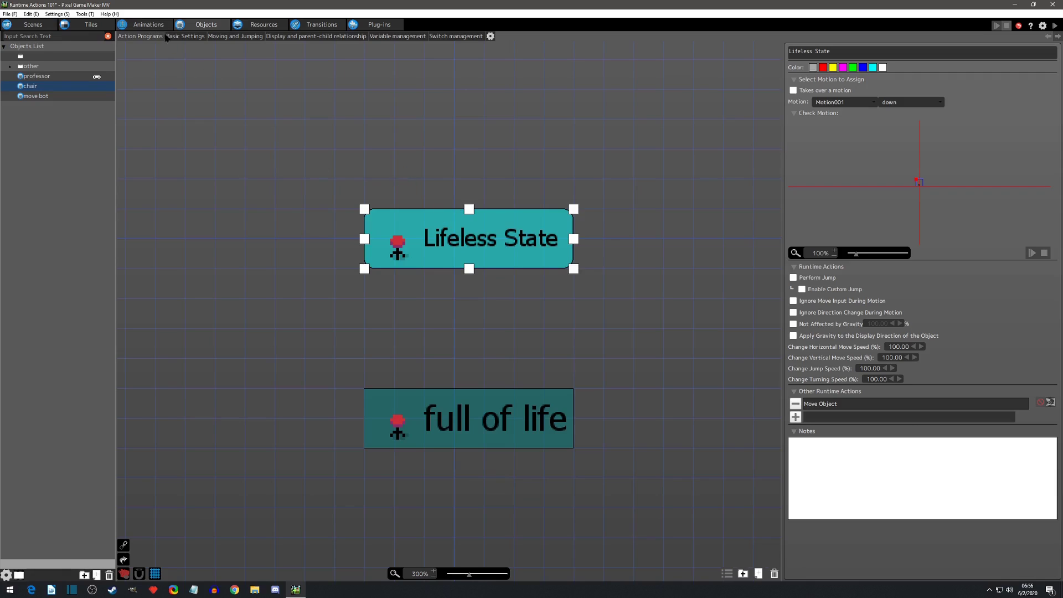
Review the move bot's Adjust for Scrolling option and test-play the professor's move with it enabled.
click(37, 79)
click(37, 78)
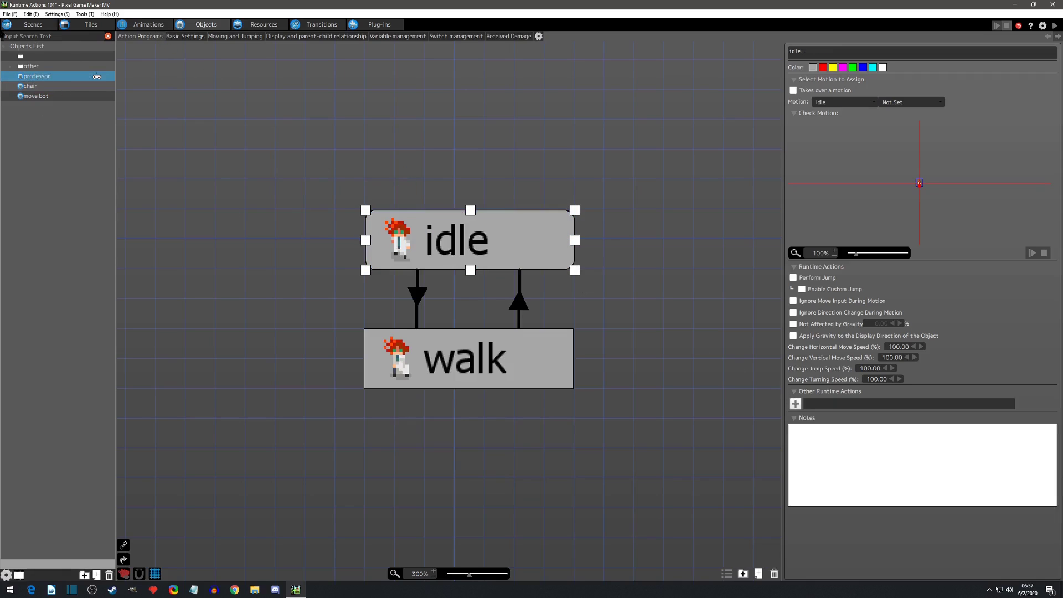
click(38, 96)
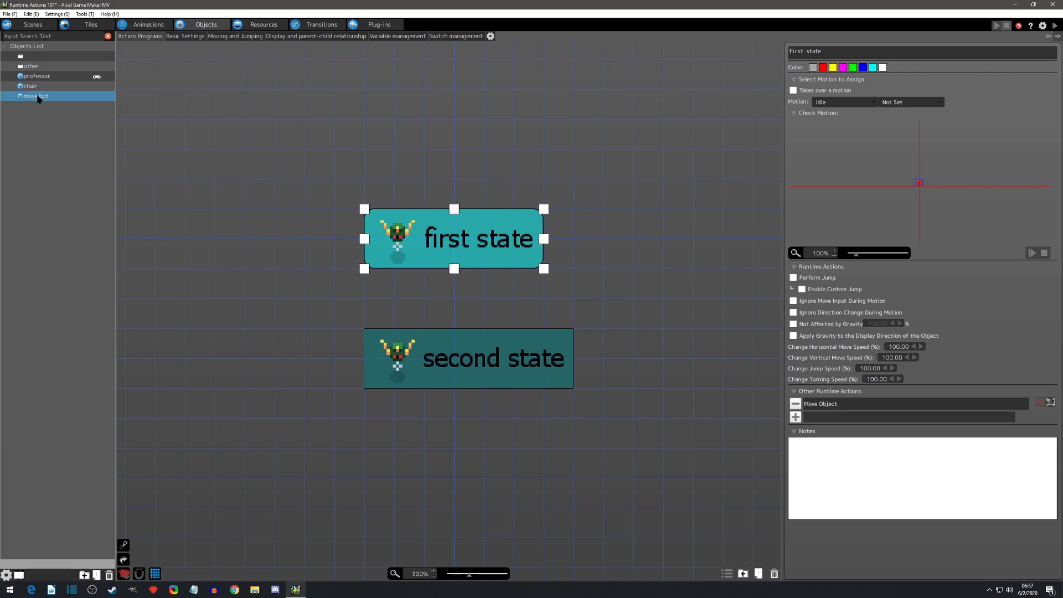
double_click(864, 404)
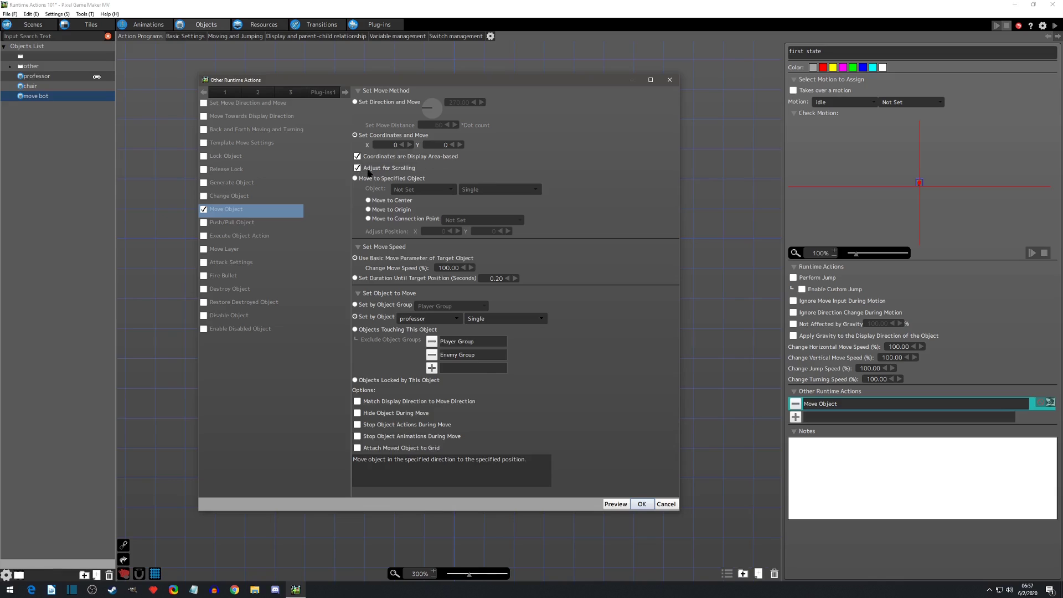
click(642, 504)
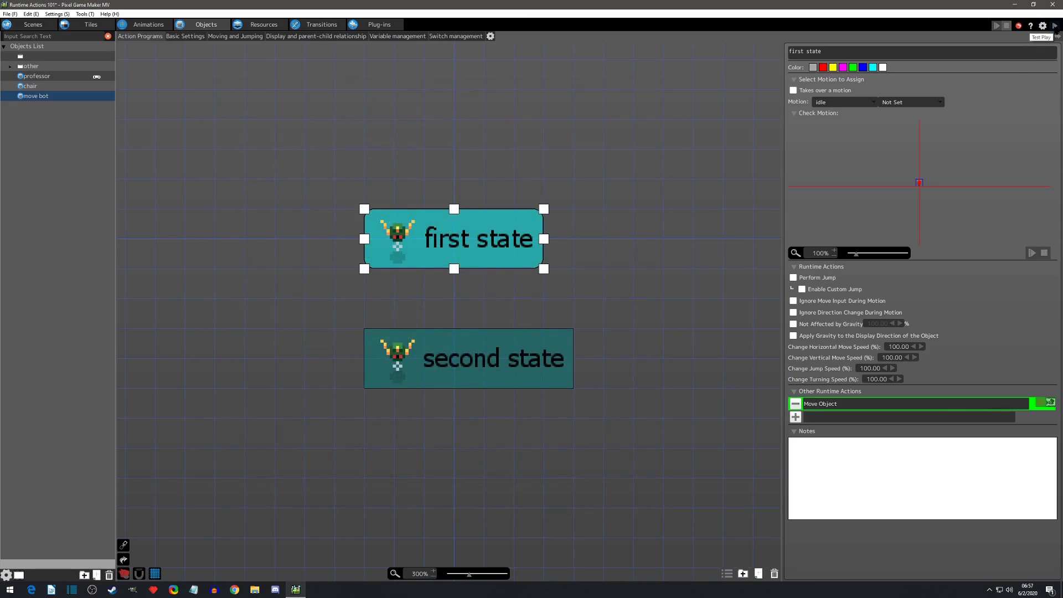
click(1055, 26)
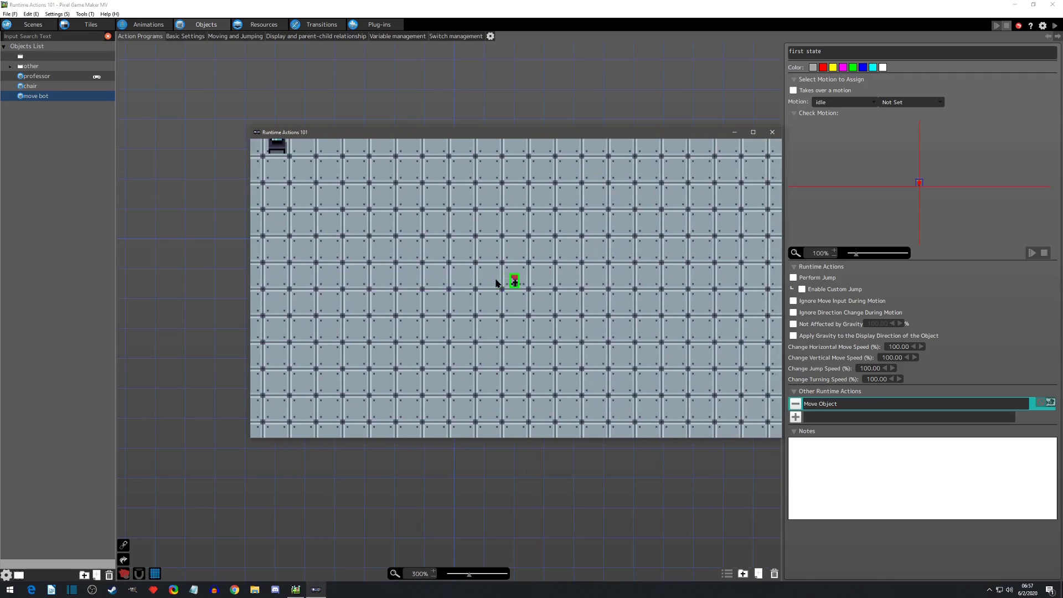
click(772, 132)
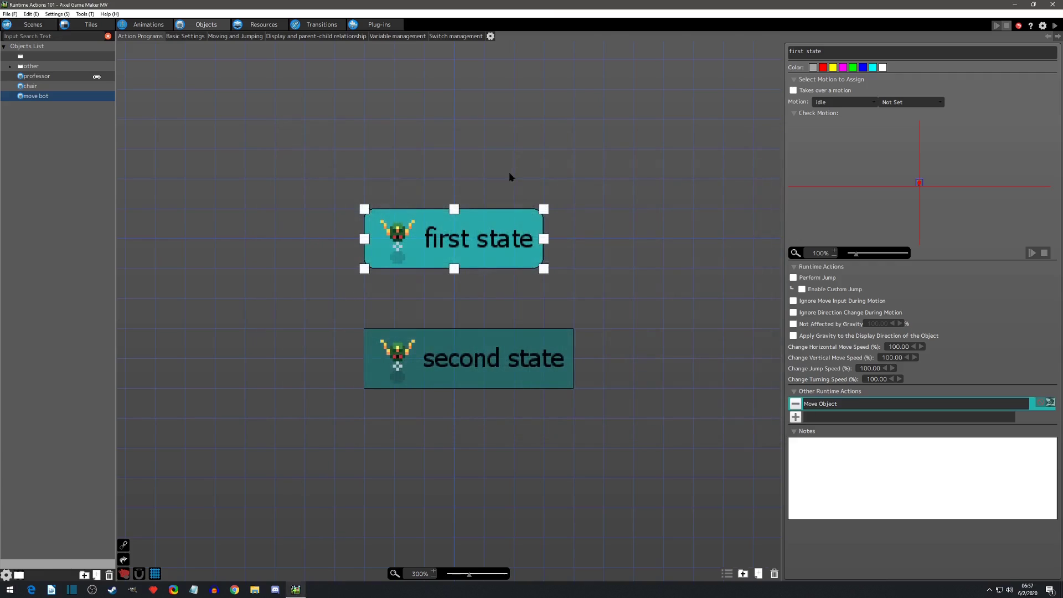
Disable Adjust for Scrolling in the move bot's Move Object action and test-play the difference.
click(1050, 402)
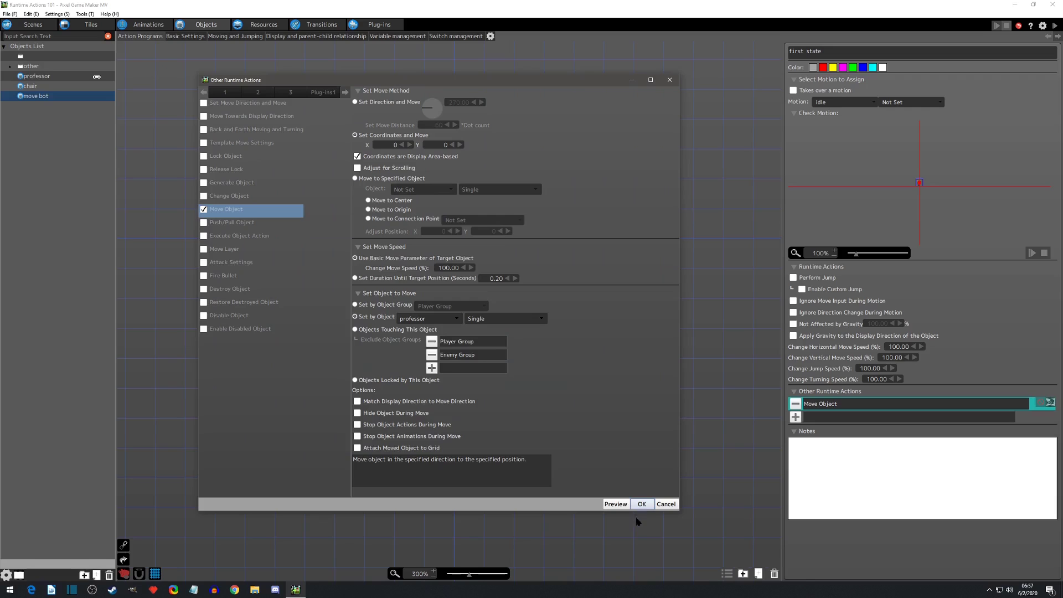
click(641, 504)
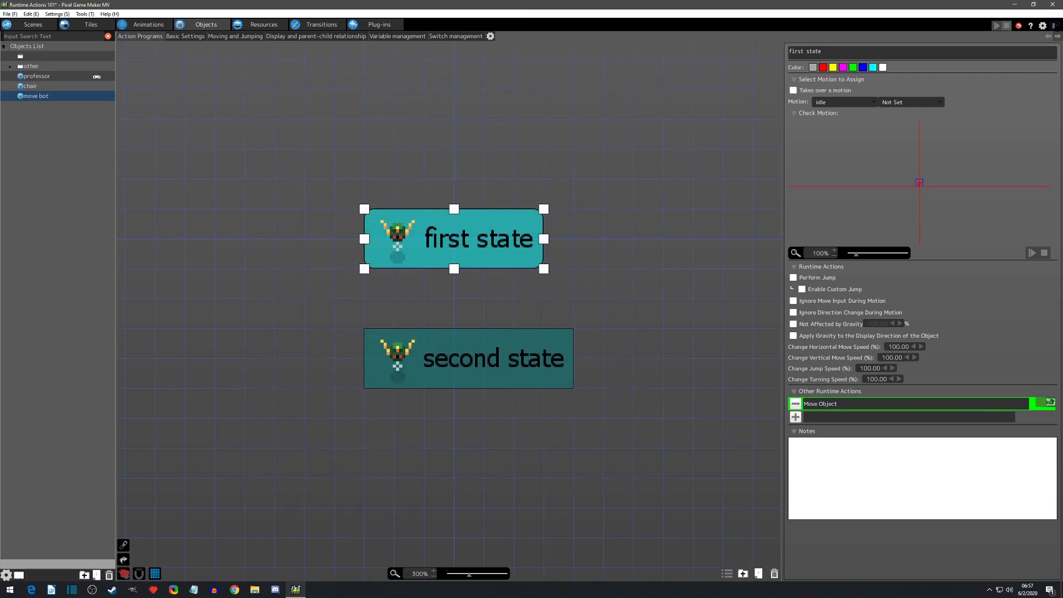
click(1055, 25)
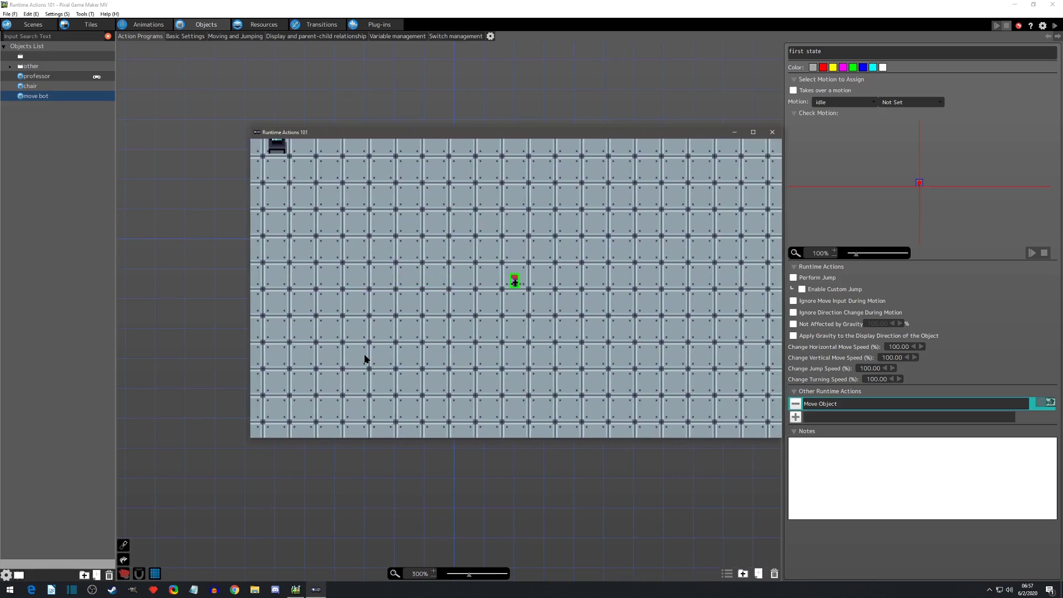
key(F5)
click(771, 131)
Turn off Coordinates are Display Area-based and switch the move bot's Move Object action to Move to Specified Object.
double_click(837, 404)
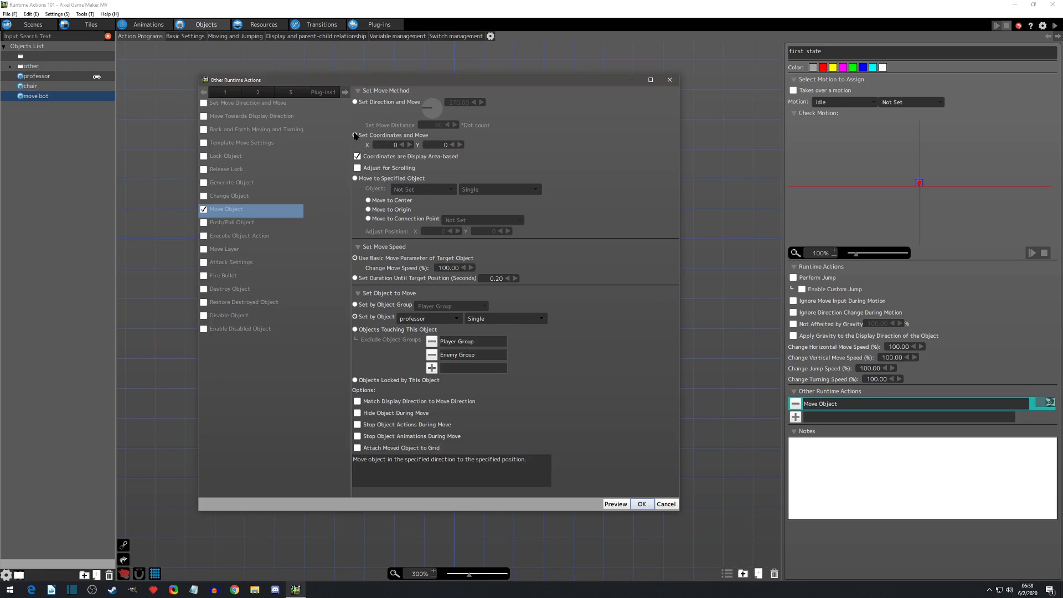
click(357, 156)
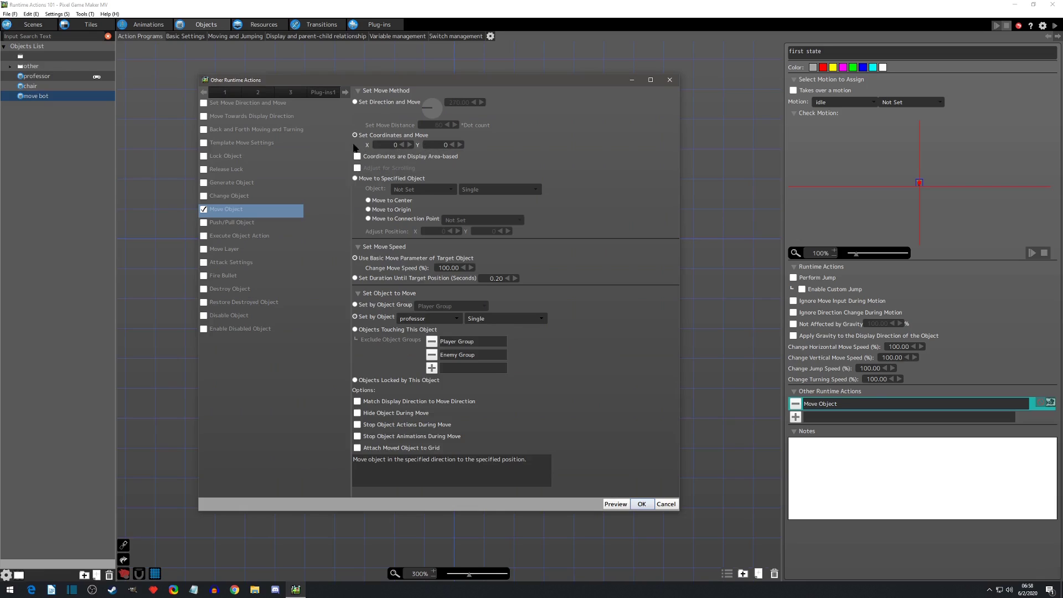
click(355, 178)
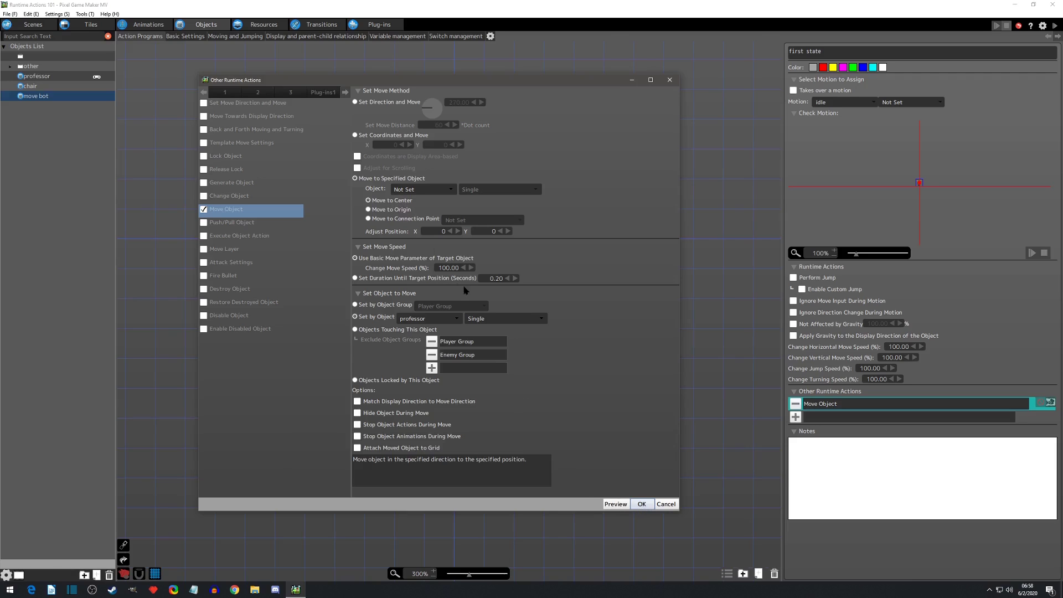
click(642, 505)
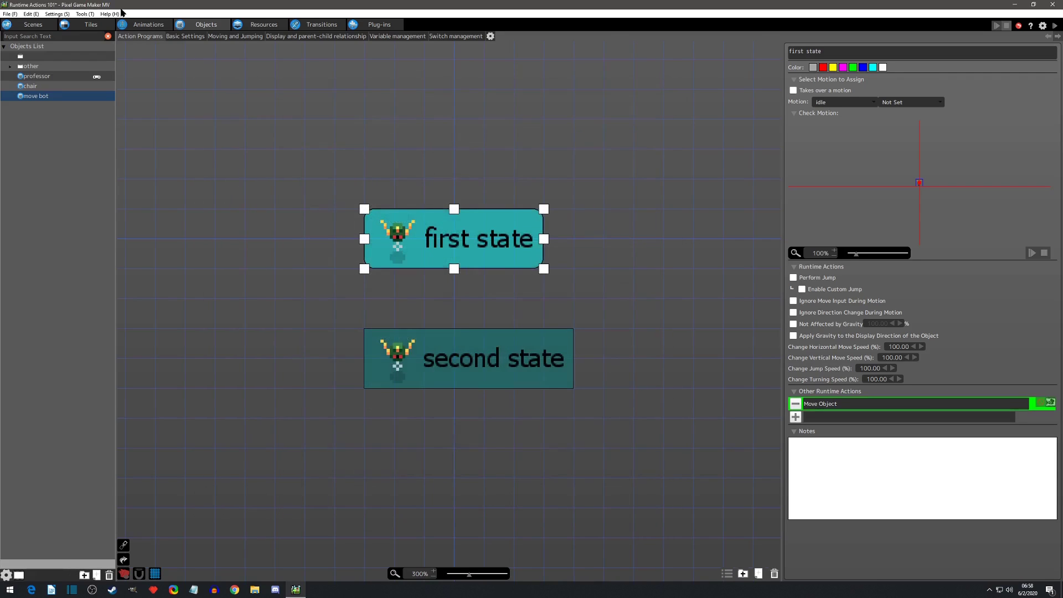
Compare the origin settings of the bot and professor baz animations.
click(149, 26)
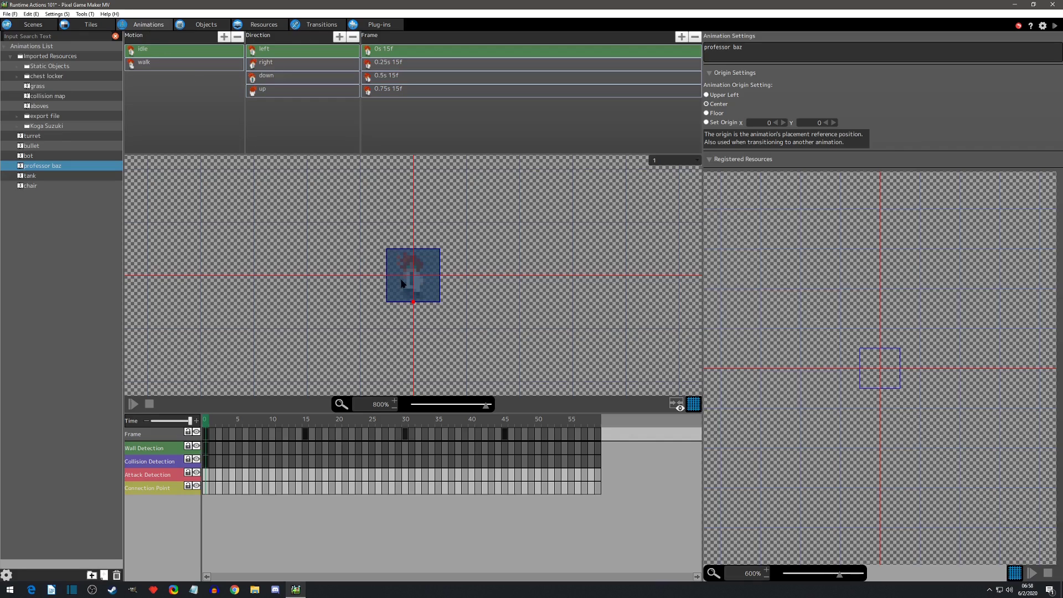
click(43, 157)
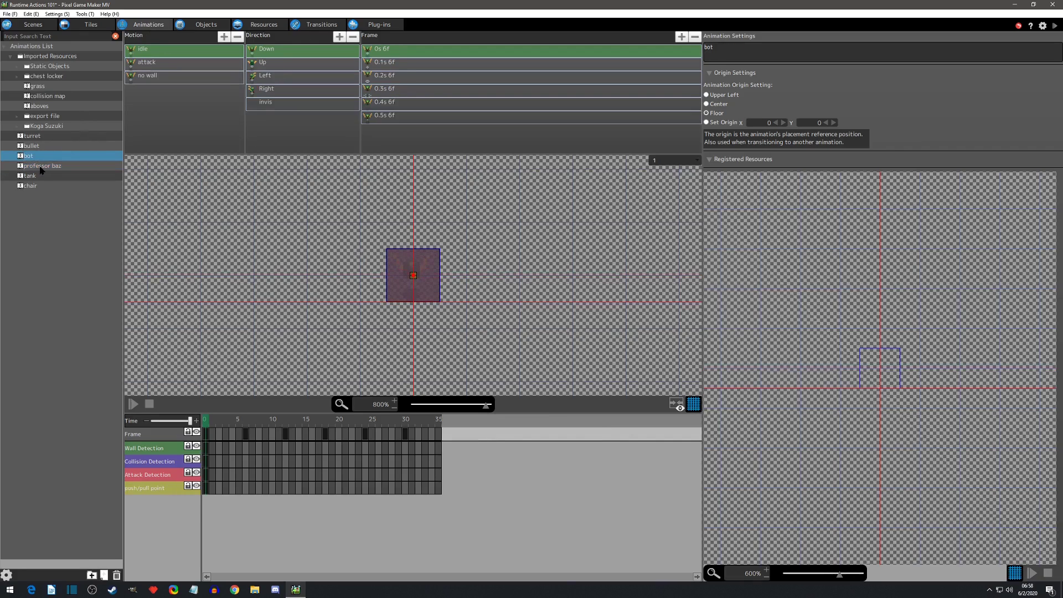
click(40, 166)
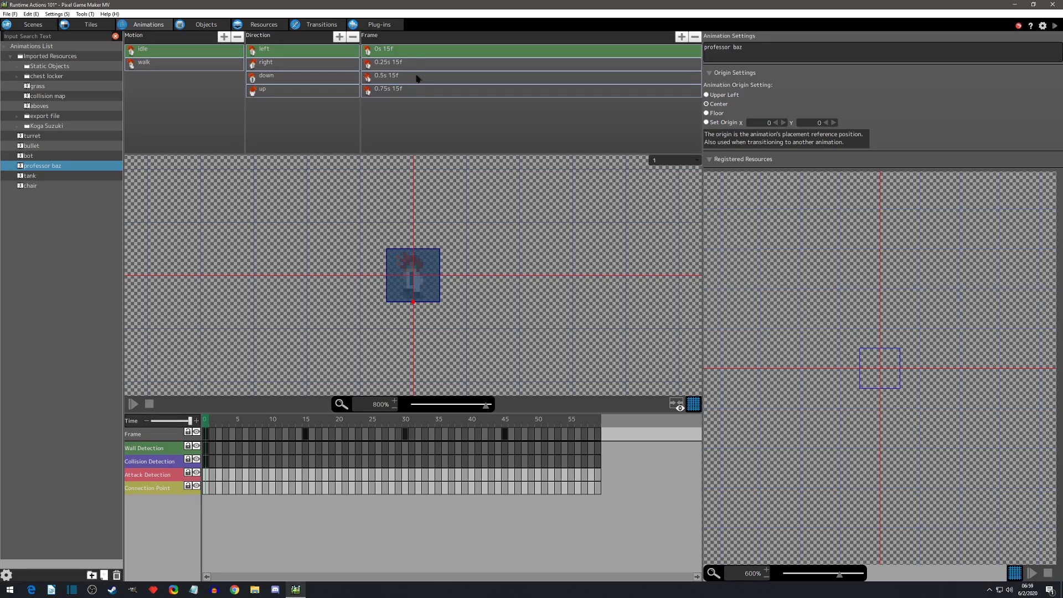
Examine the Center values of the four frames in the professor baz animation's idle motion facing left.
click(415, 56)
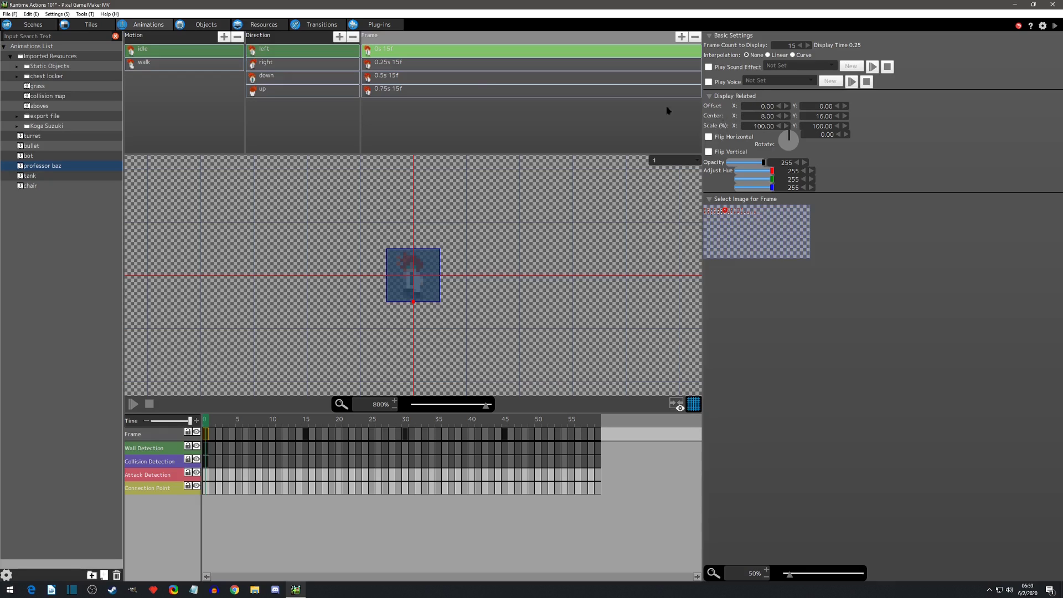
click(381, 67)
click(385, 76)
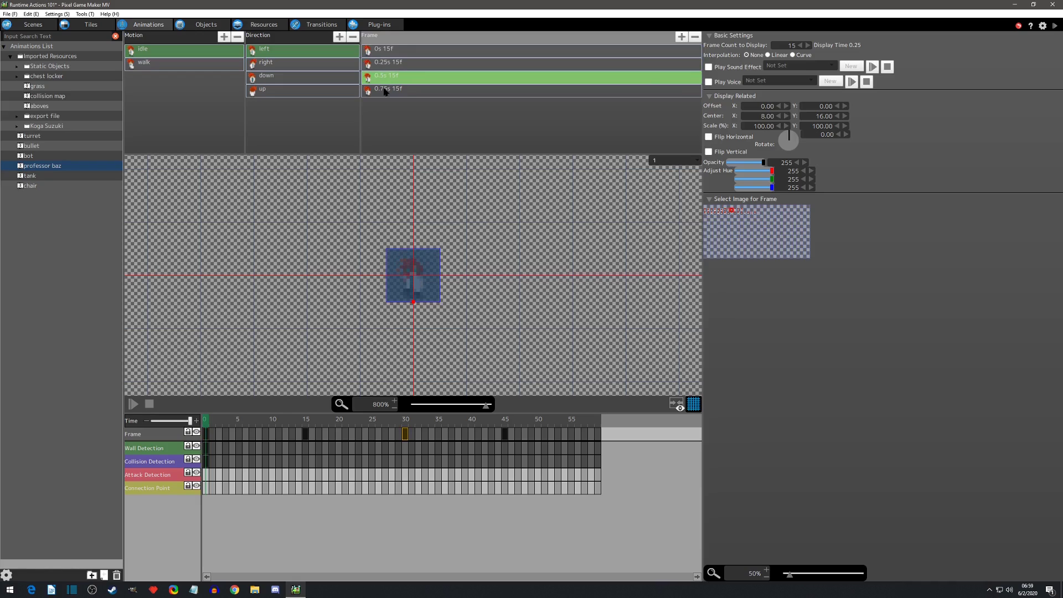
click(388, 51)
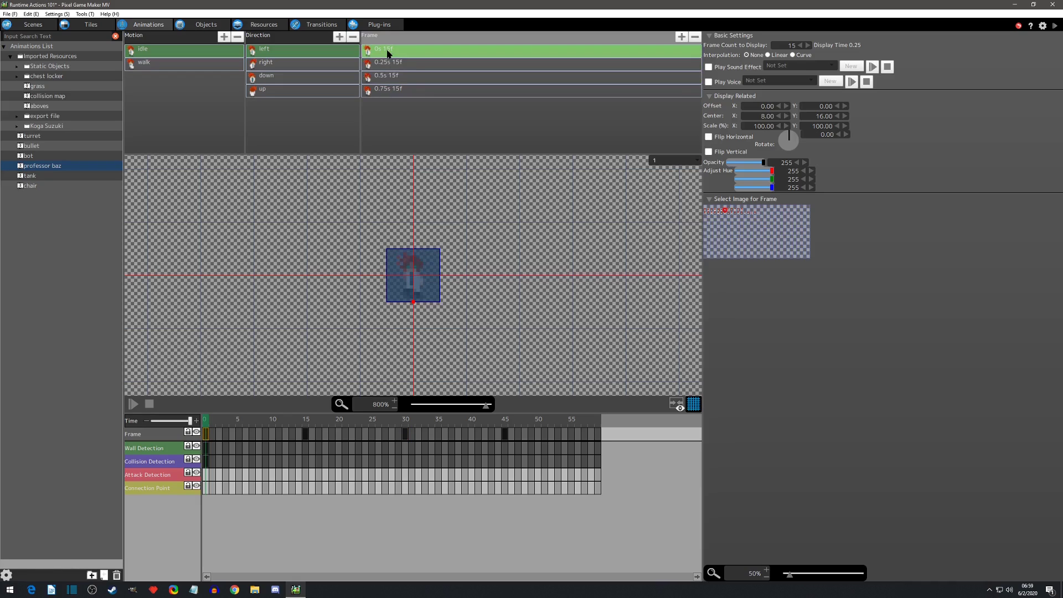
shift+click(402, 91)
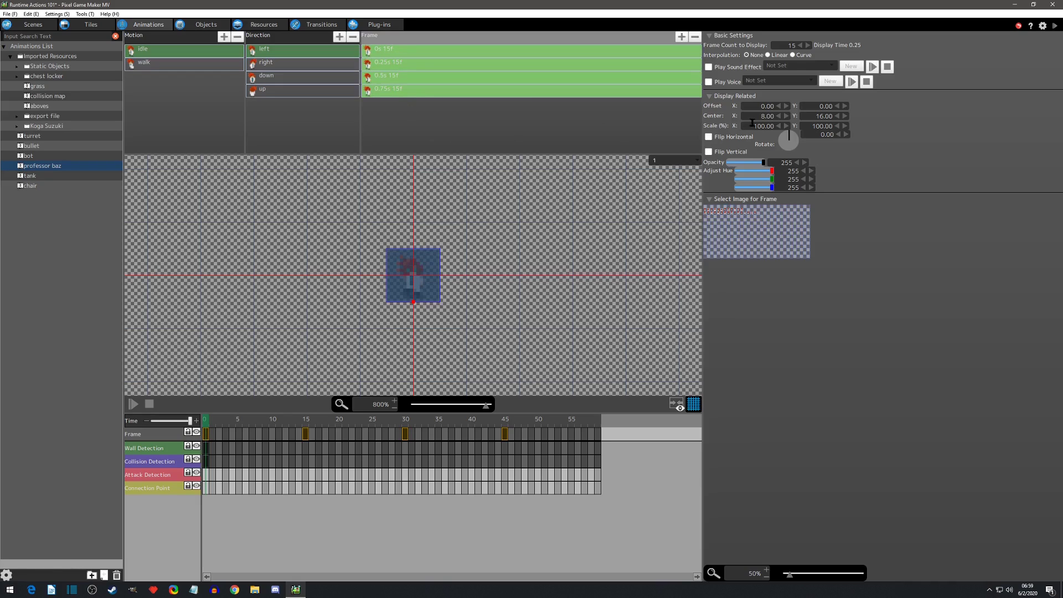
click(786, 118)
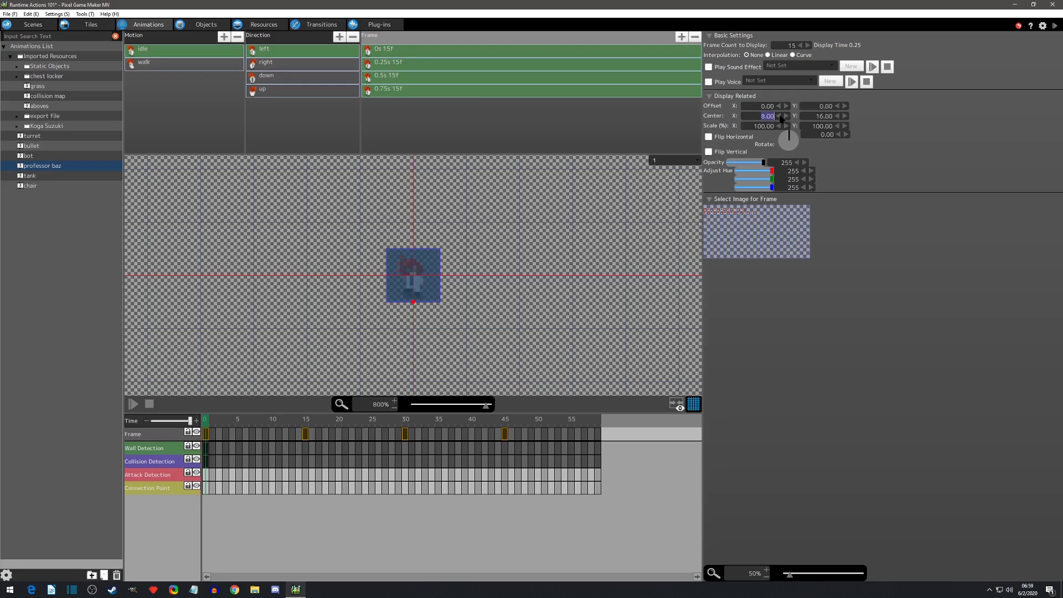
click(404, 54)
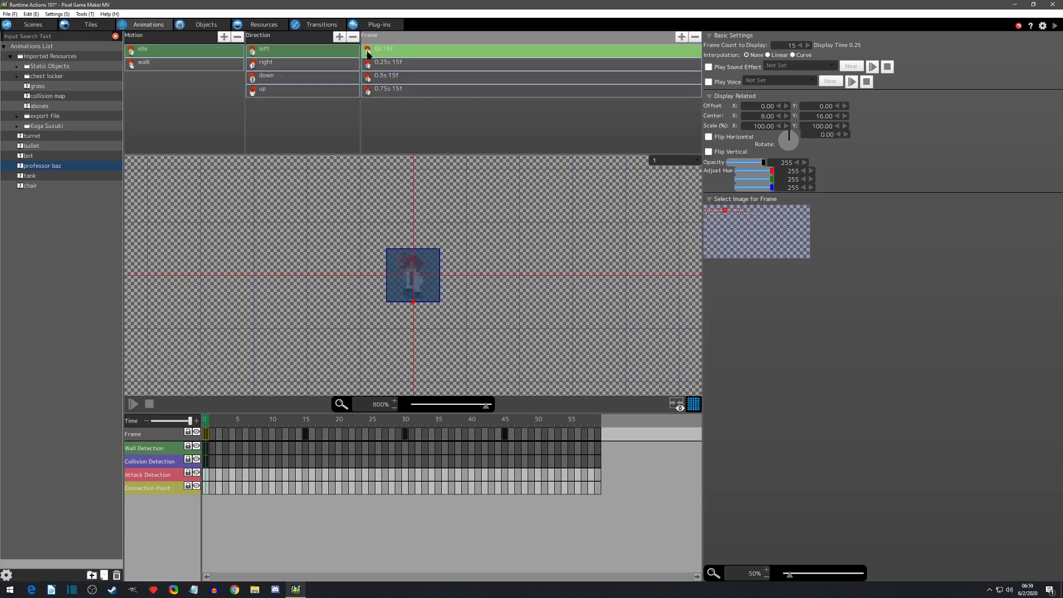
Set move bot as the specified object to move to in the move bot's first-state Move Object action.
click(205, 25)
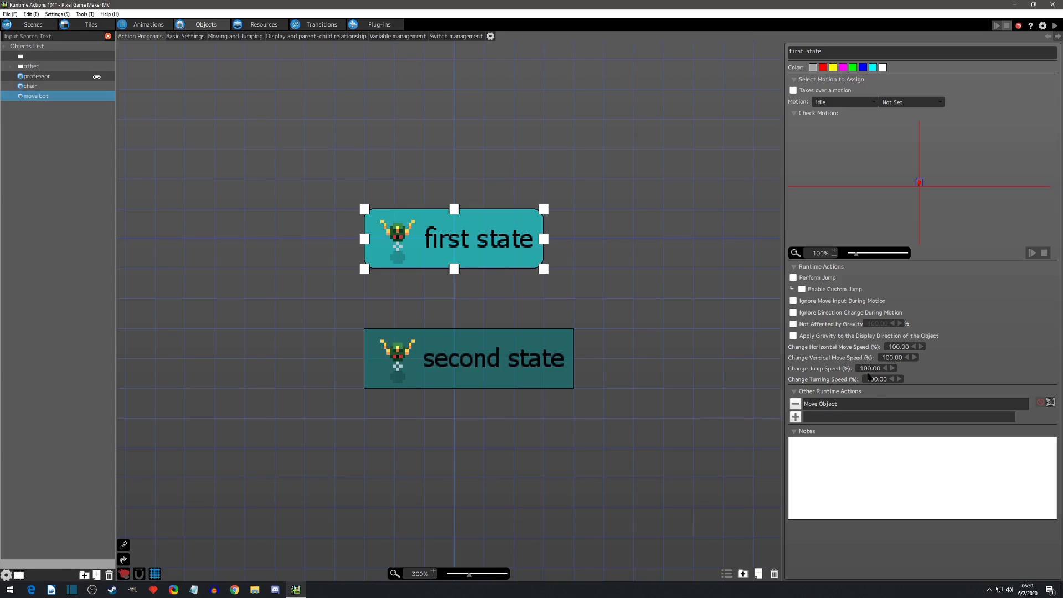
double_click(864, 404)
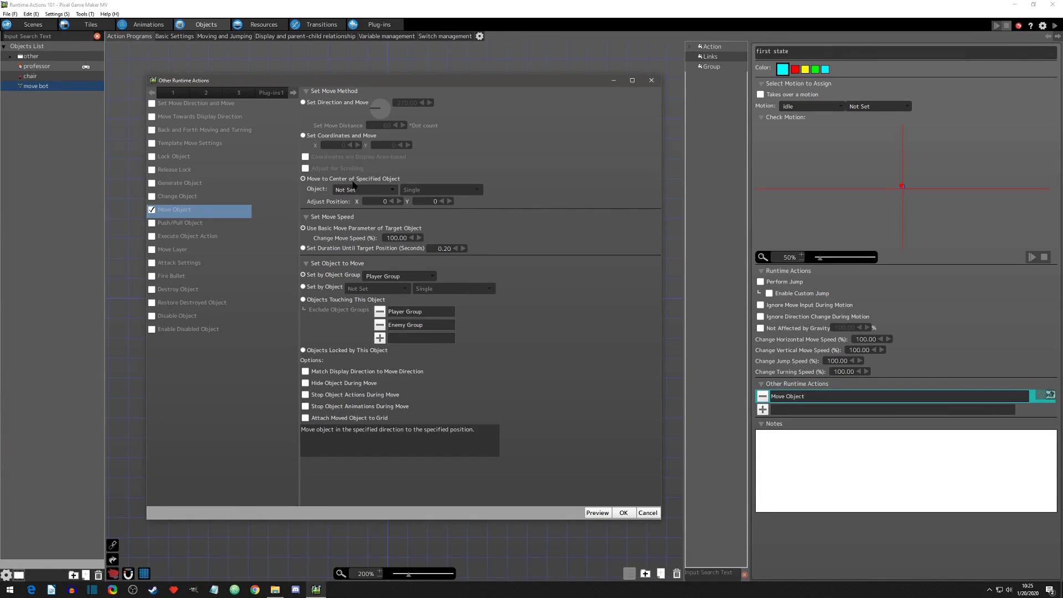
click(391, 191)
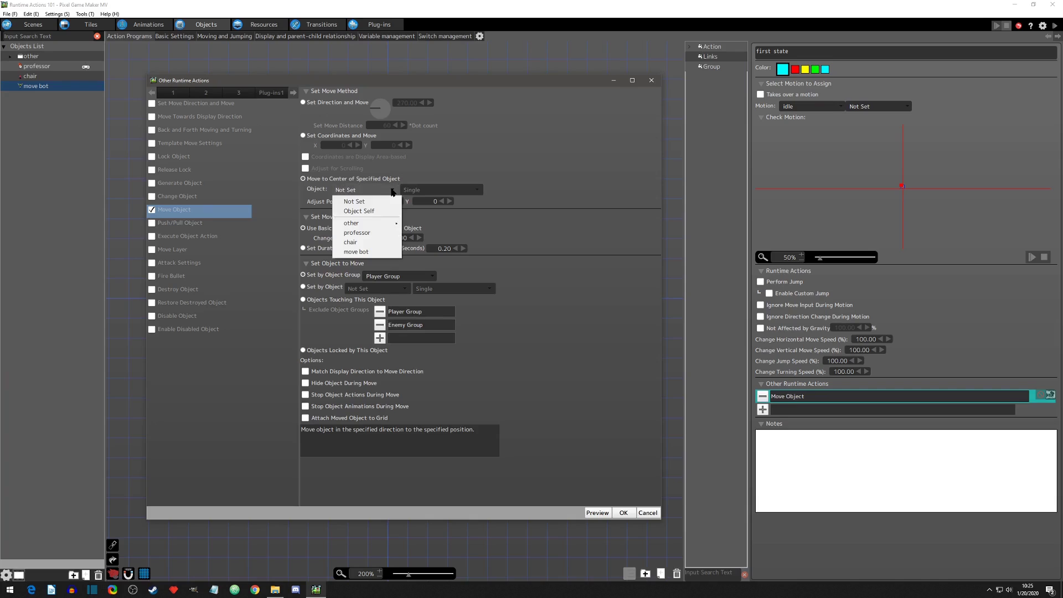
click(355, 252)
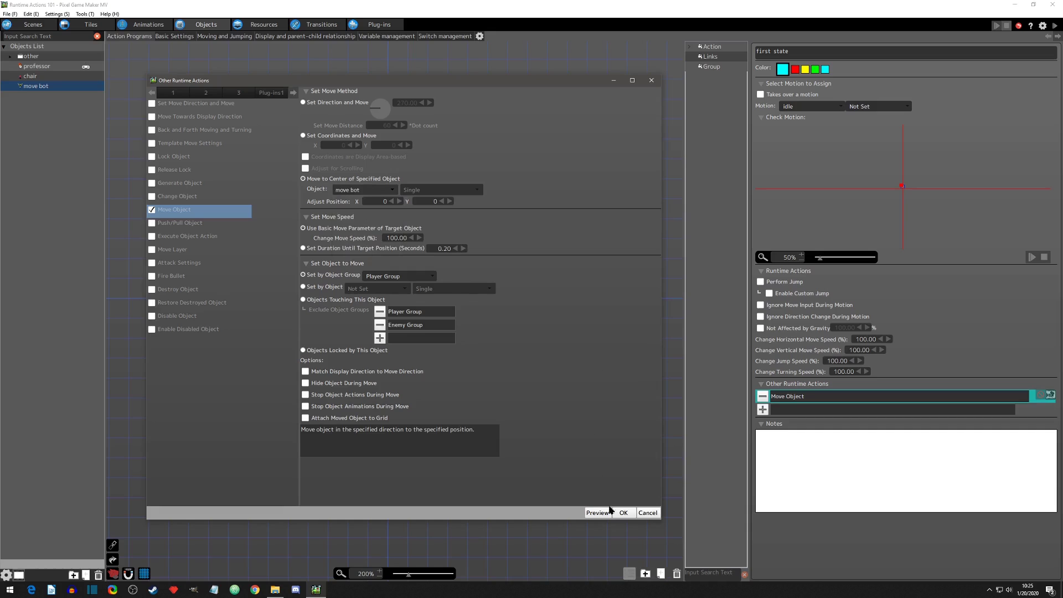
click(624, 513)
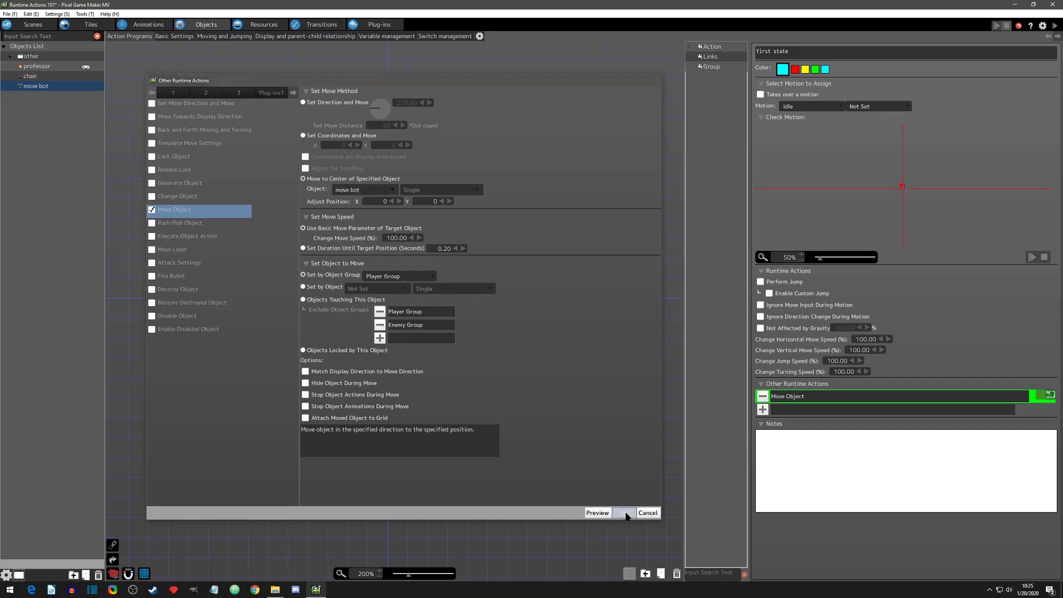
Test-play the professor's move to the center of the move bot.
click(1054, 25)
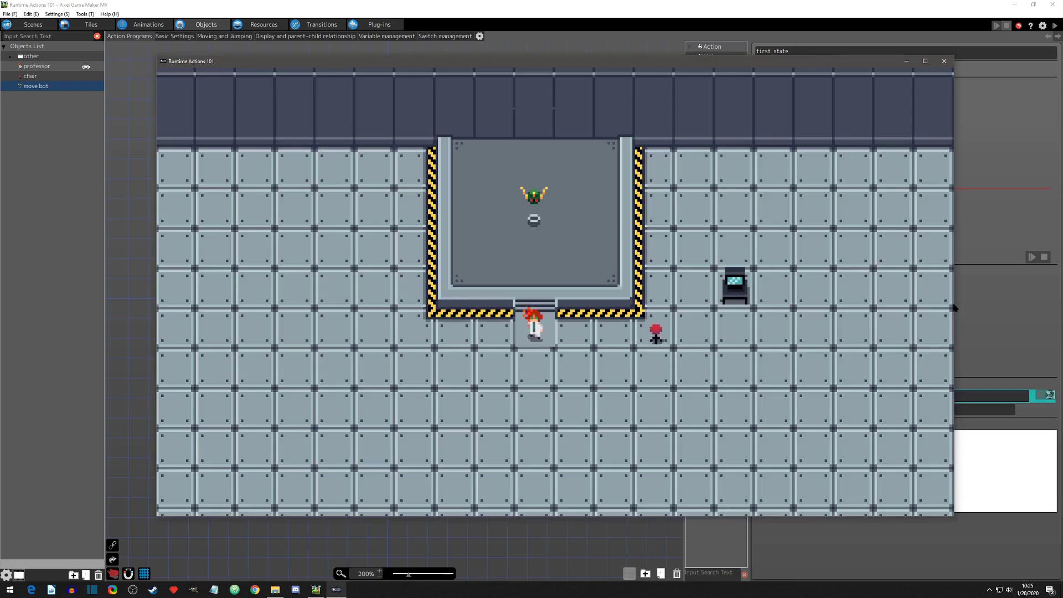
key(Up)
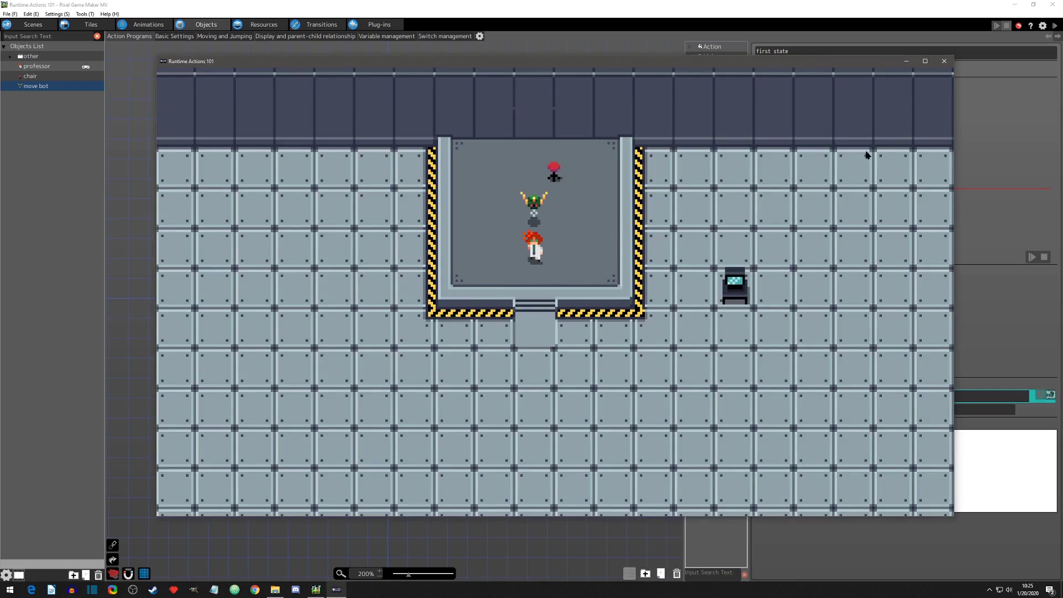
click(944, 62)
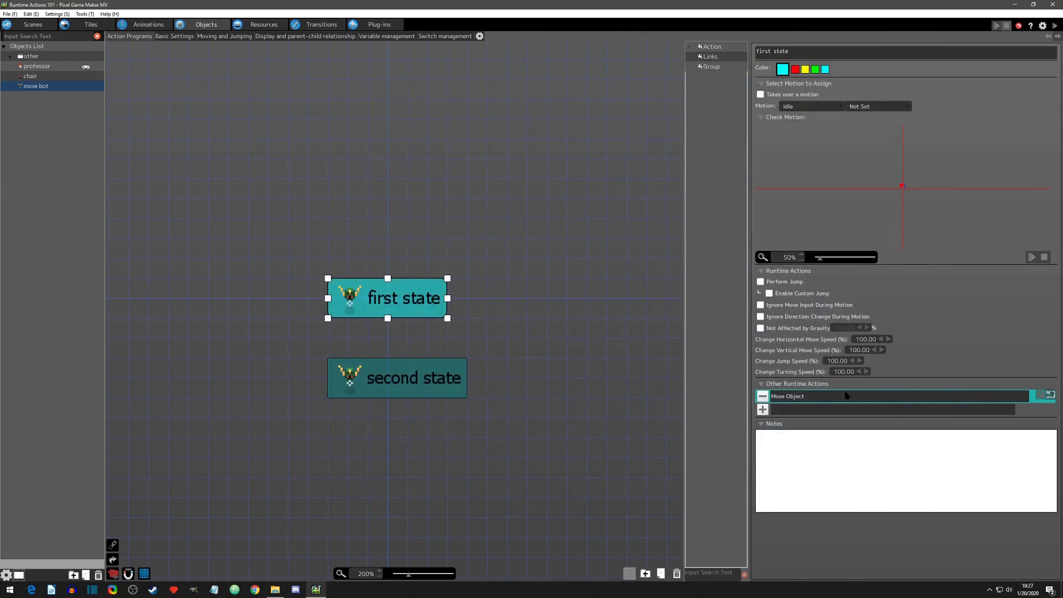
Set the Move Object action's Adjust Position Y to 50 and test-play the professor's offset move.
click(1050, 395)
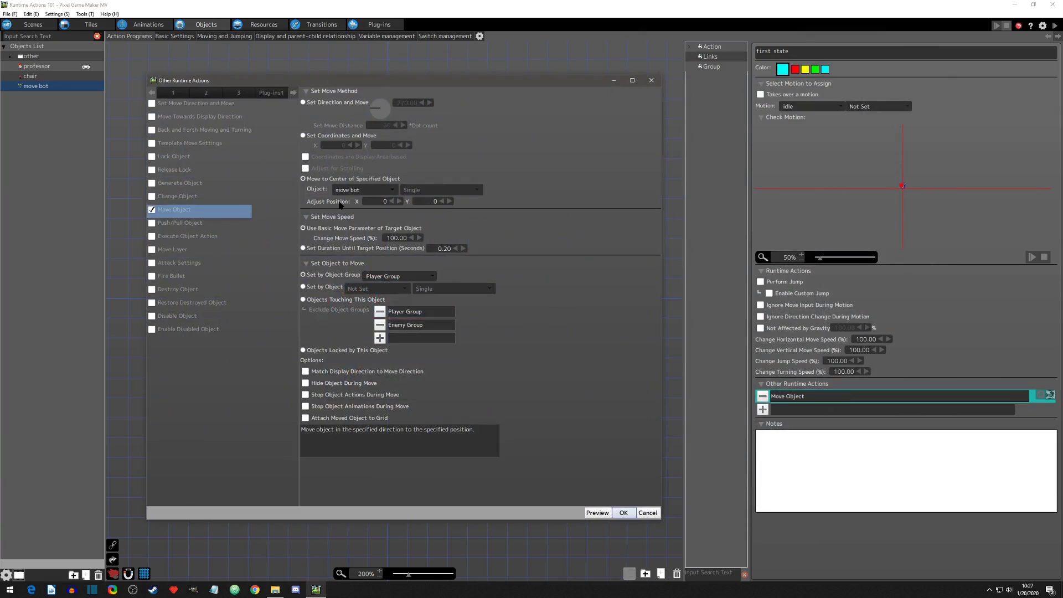
double_click(429, 202)
click(624, 513)
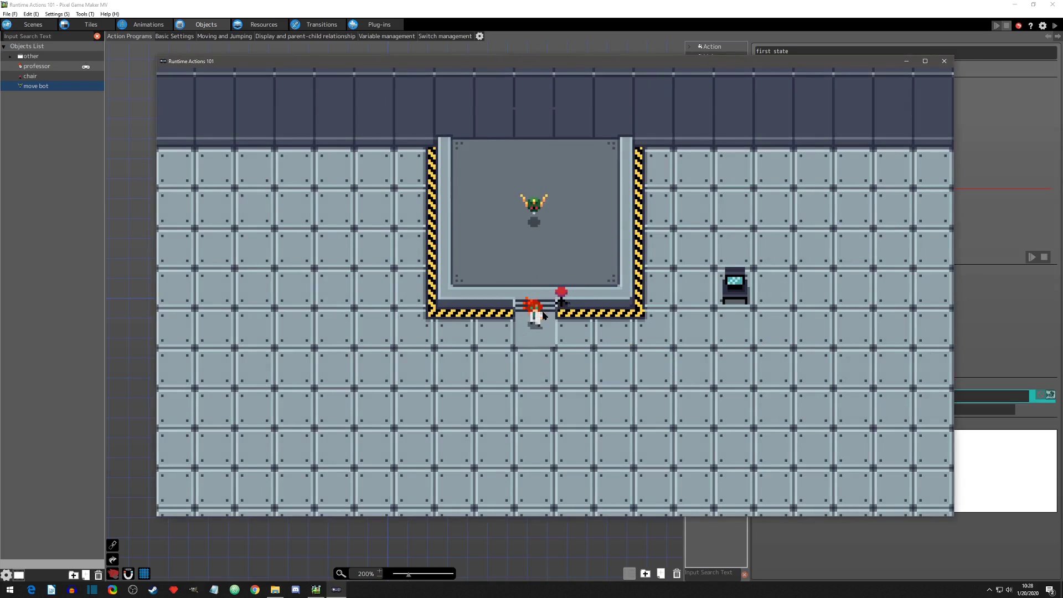
click(944, 61)
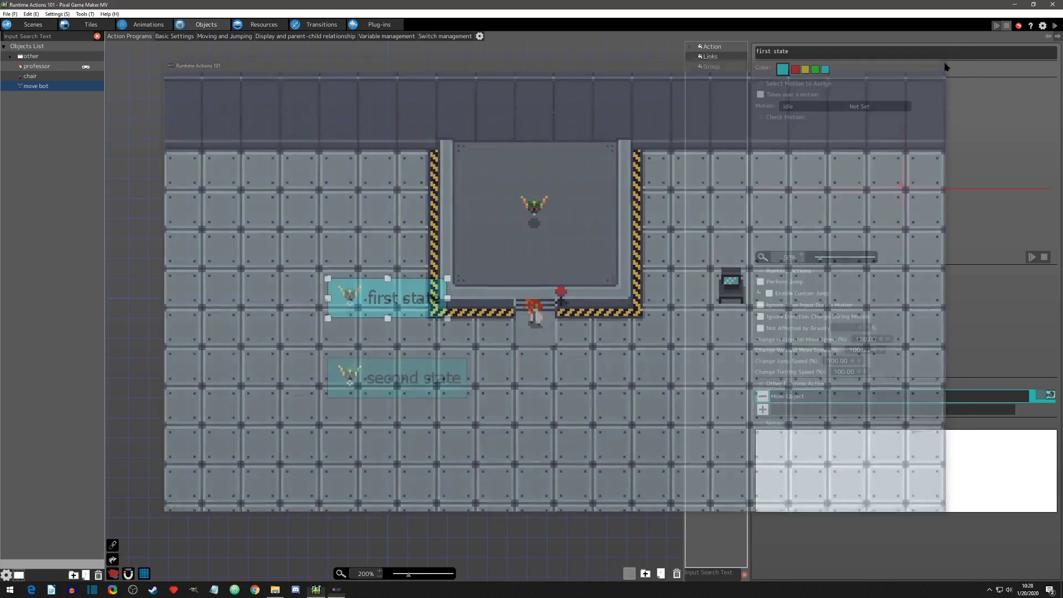
Switch the Move Object action to Set Direction and Move, and review the object groups available as the object to move.
click(1050, 395)
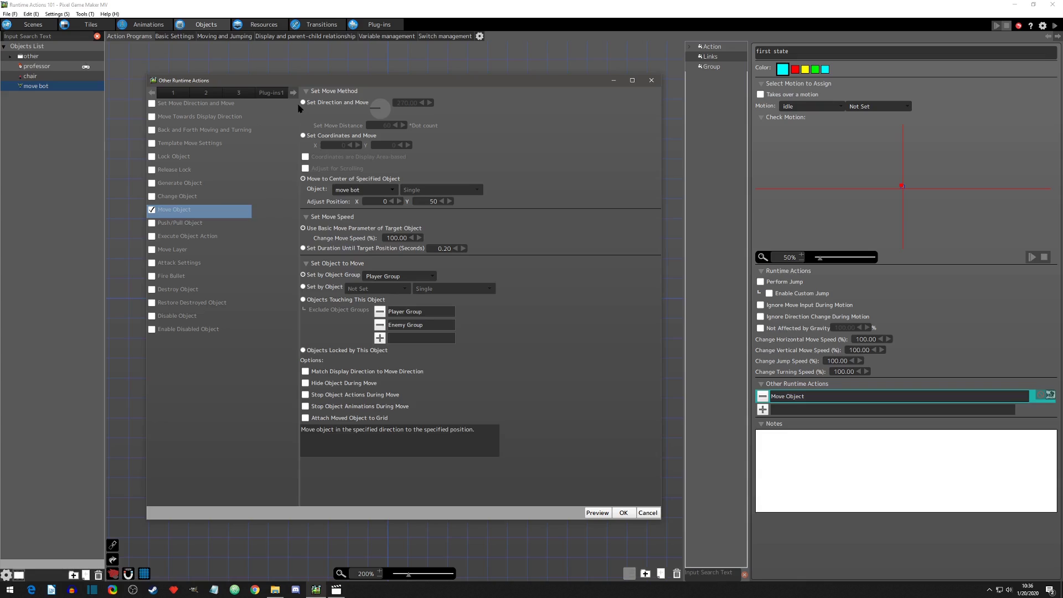
click(303, 103)
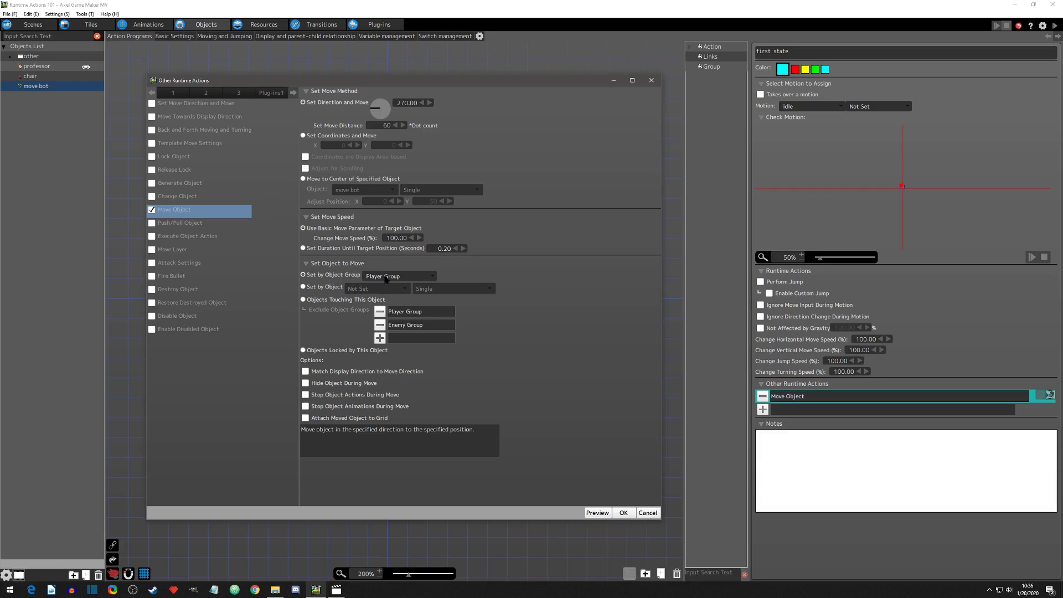
click(410, 276)
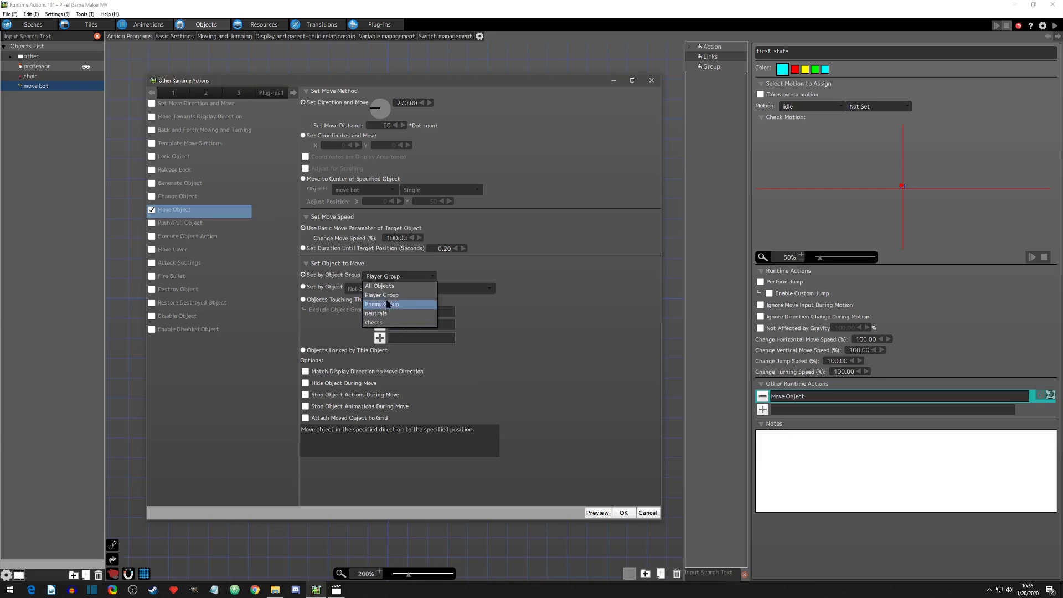
click(434, 280)
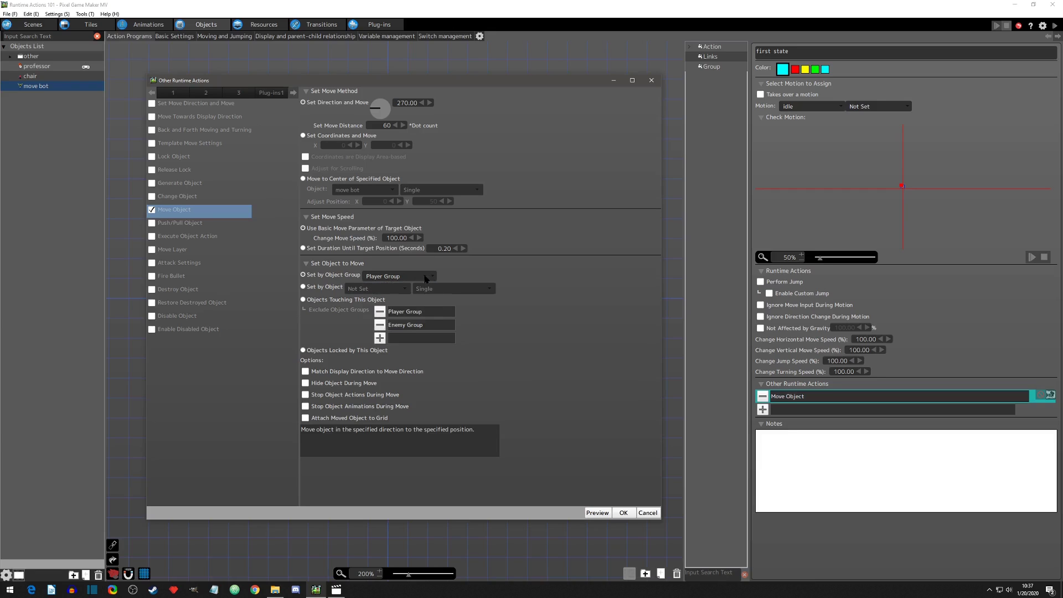
Make the Move Object action move Object Self through Set by Object, and test-play it.
click(303, 288)
click(405, 290)
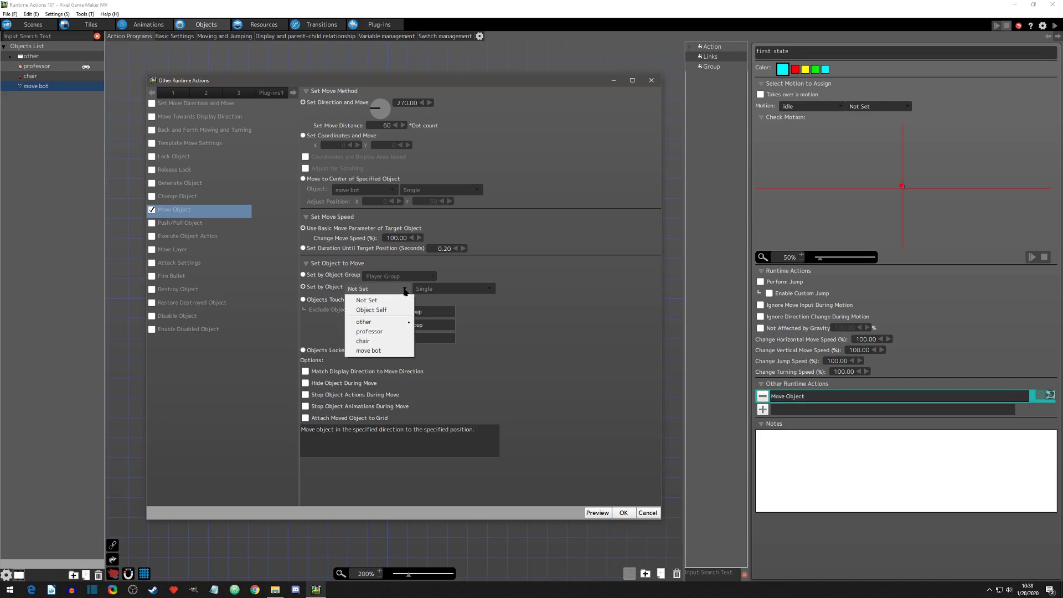
click(375, 311)
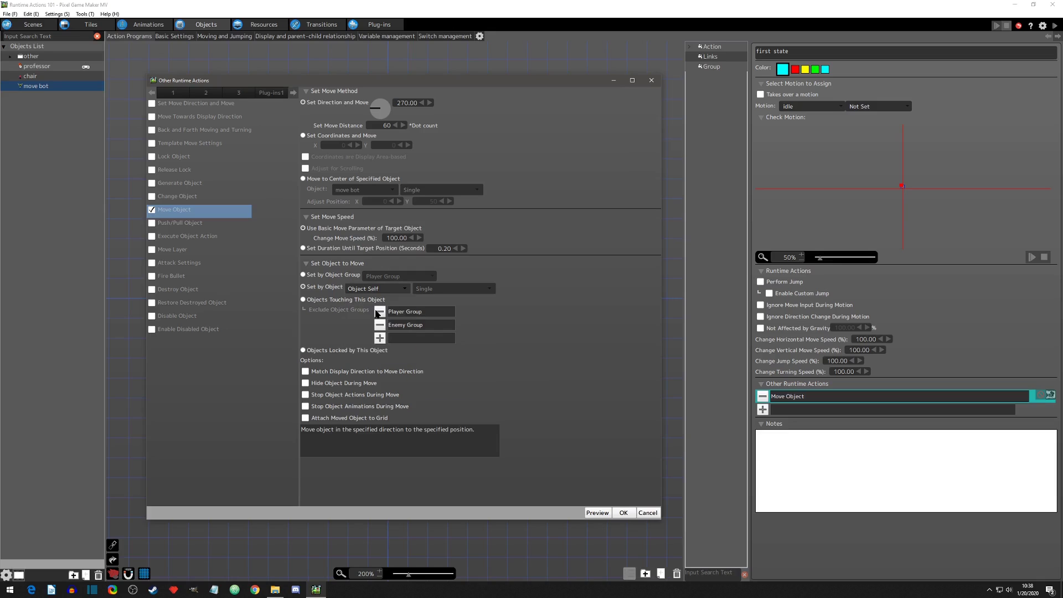
click(624, 512)
click(1055, 26)
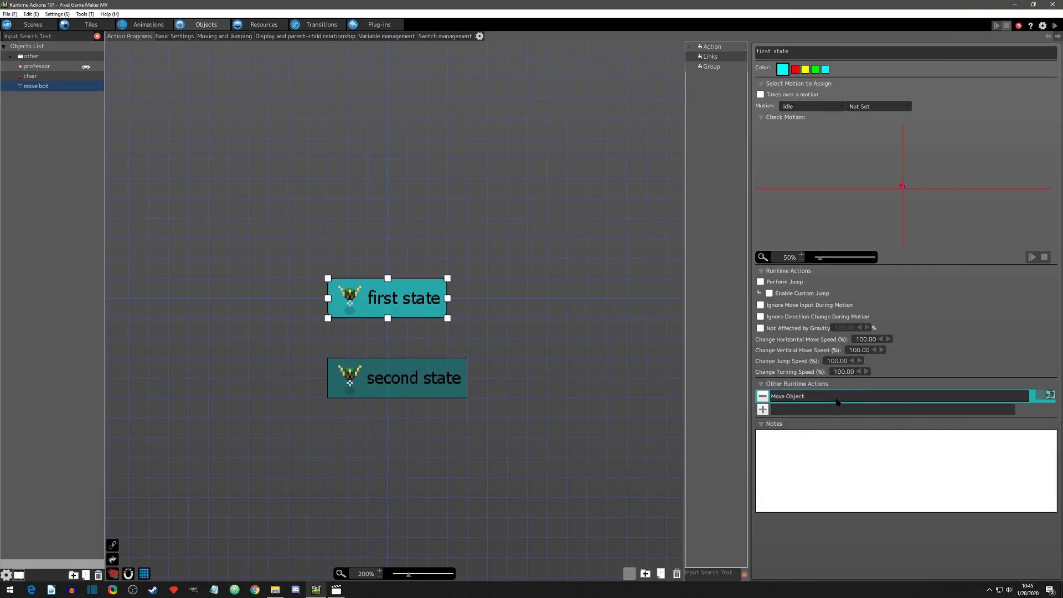
Set the object to move to Objects Touching This Object and remove Player Group and Enemy Group from the excluded groups.
double_click(836, 396)
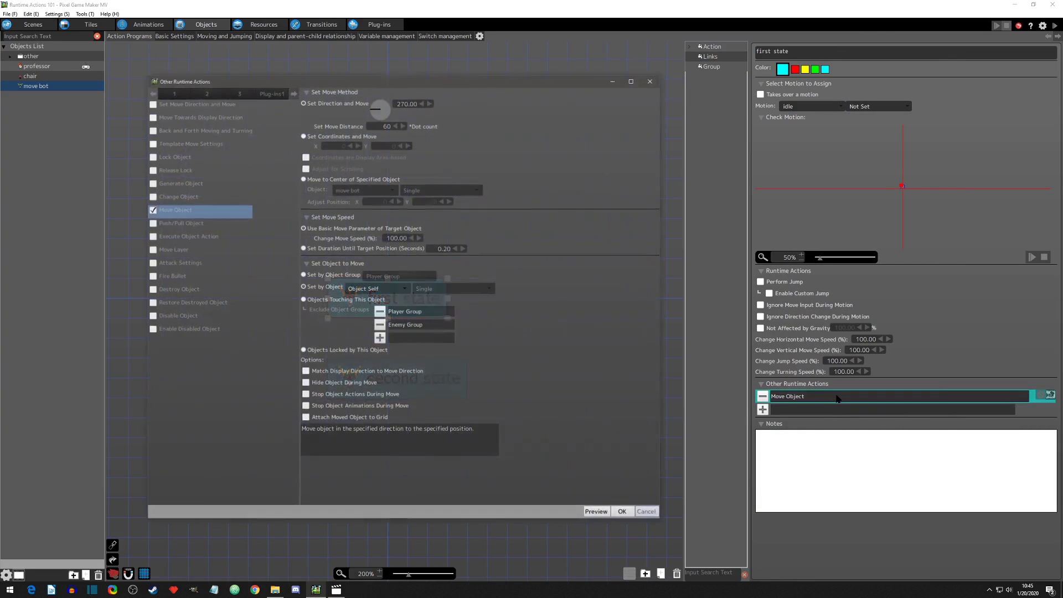
click(303, 300)
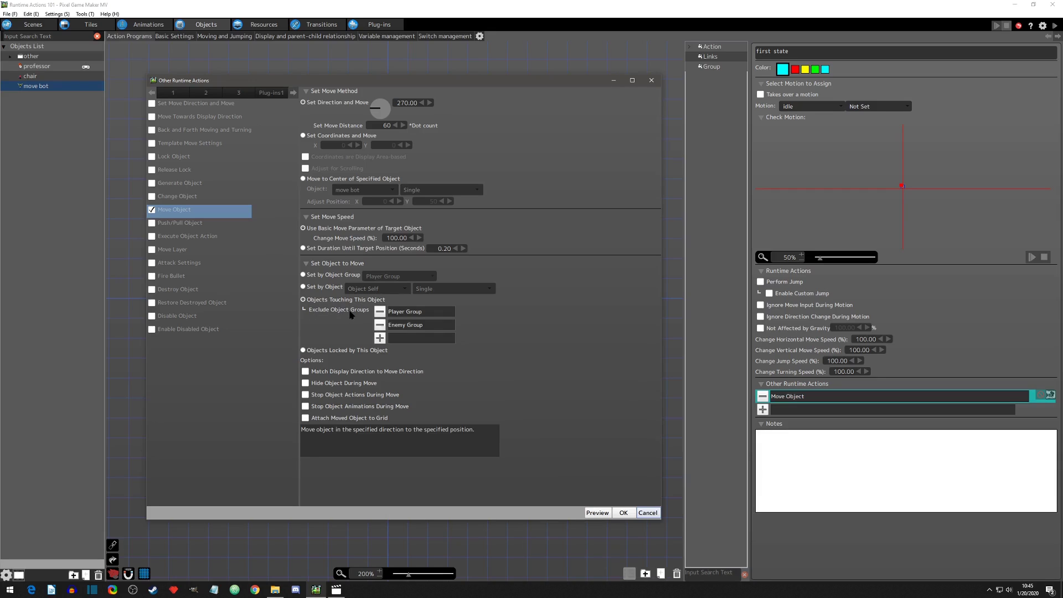
click(380, 312)
click(379, 311)
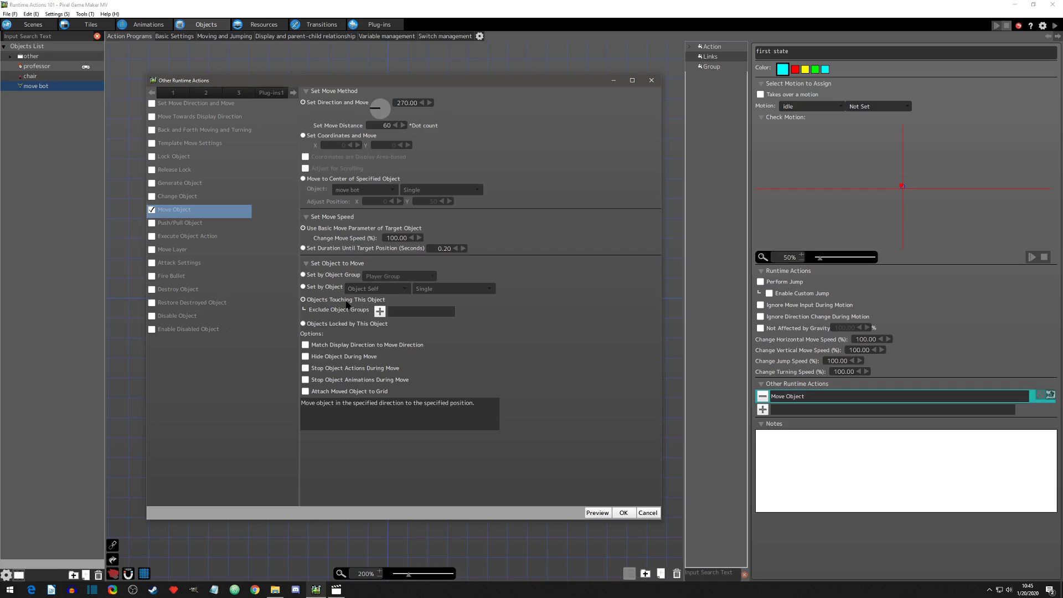
click(623, 513)
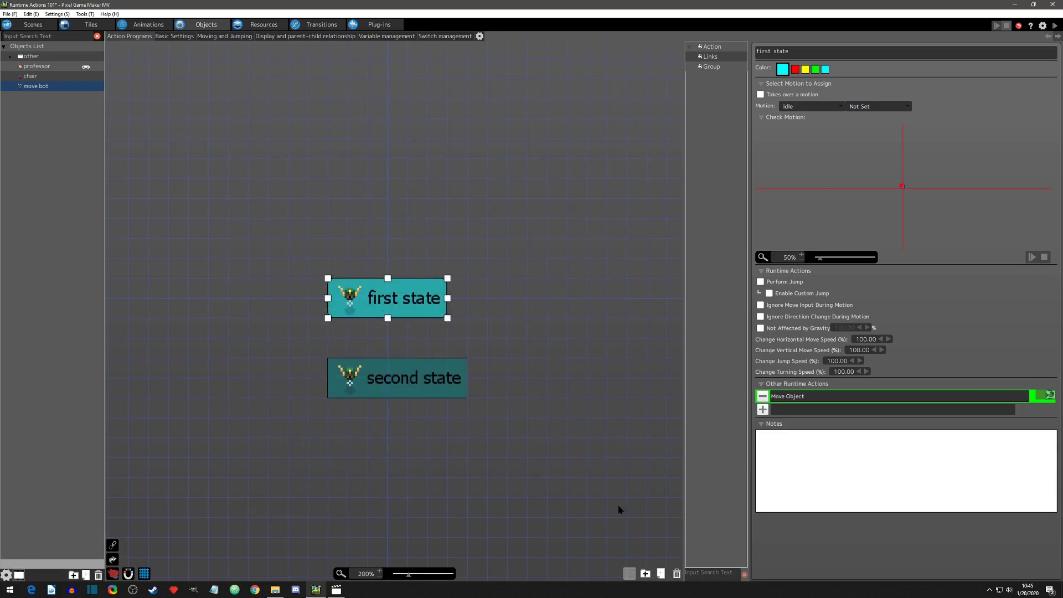
In the scene, reposition the professor directly left of the move bot at 136, 64 and the chair directly below it at 152, 80.
click(32, 25)
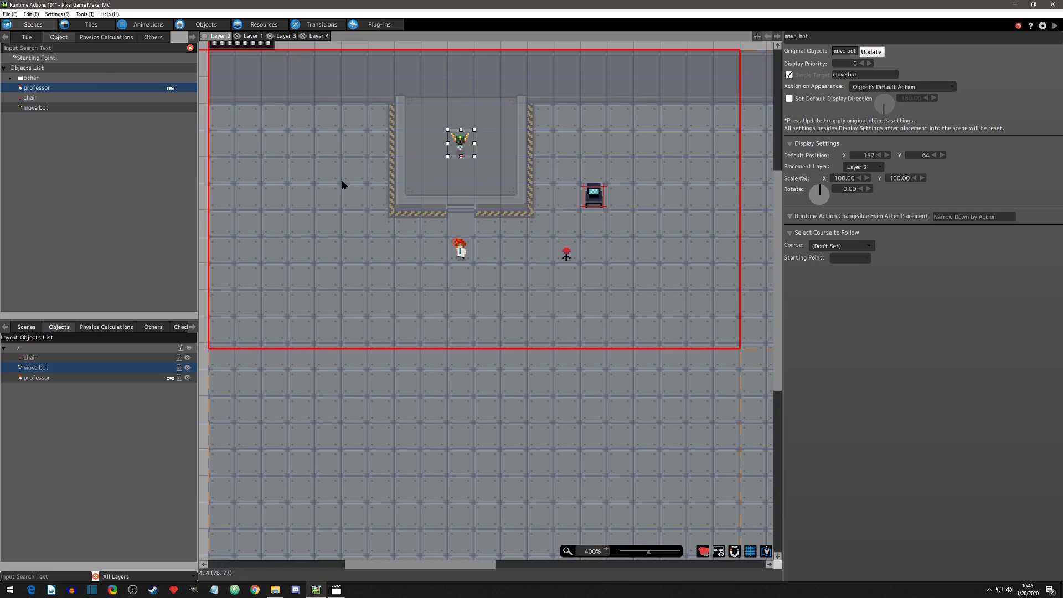
drag(460, 250, 435, 145)
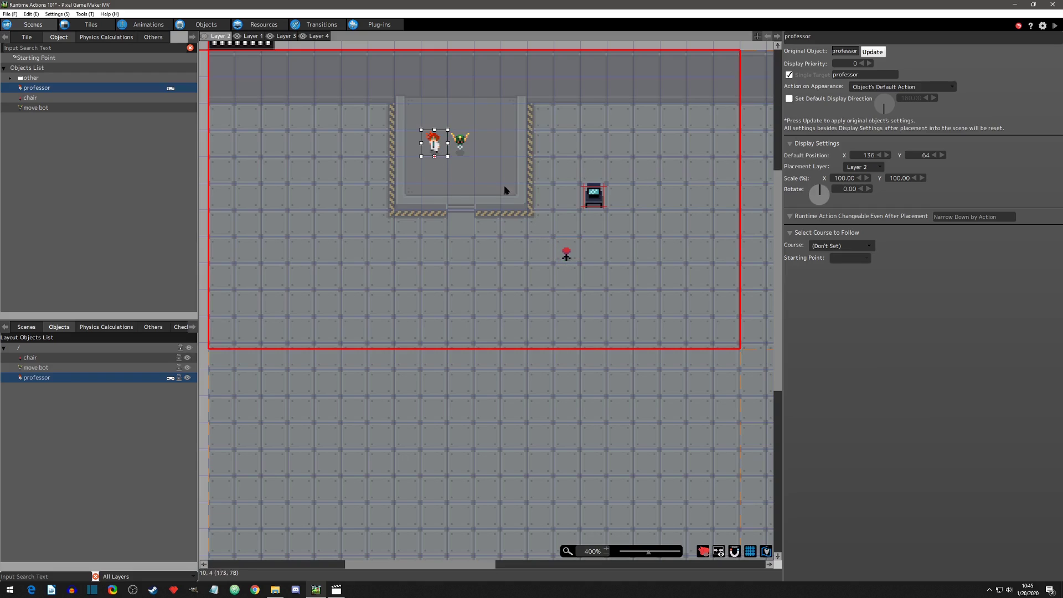
drag(565, 252, 454, 168)
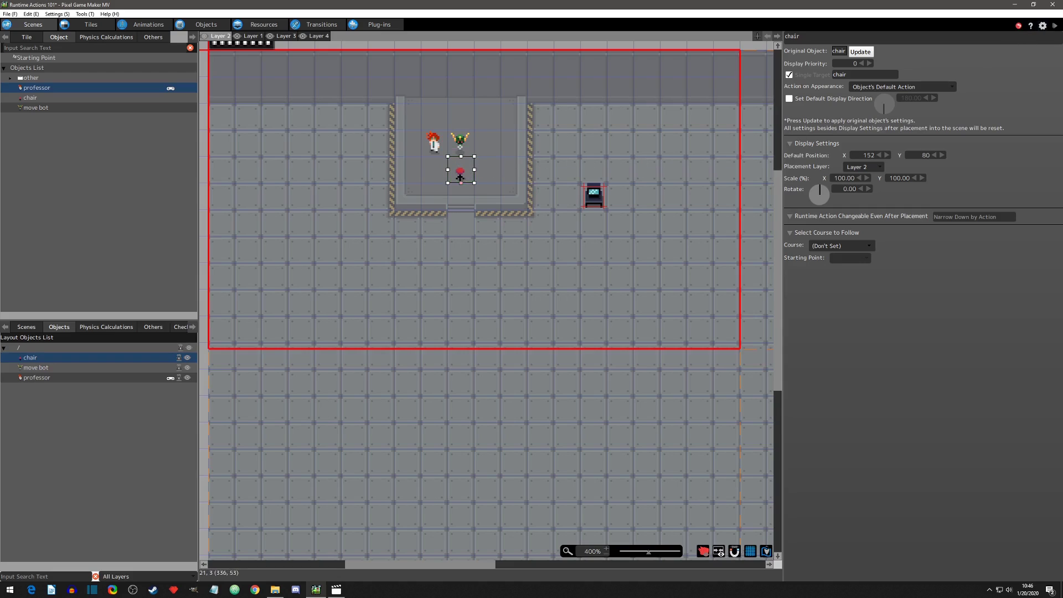
Test-play the touching-objects move and display the objects' wall detection areas in the running game.
click(1055, 25)
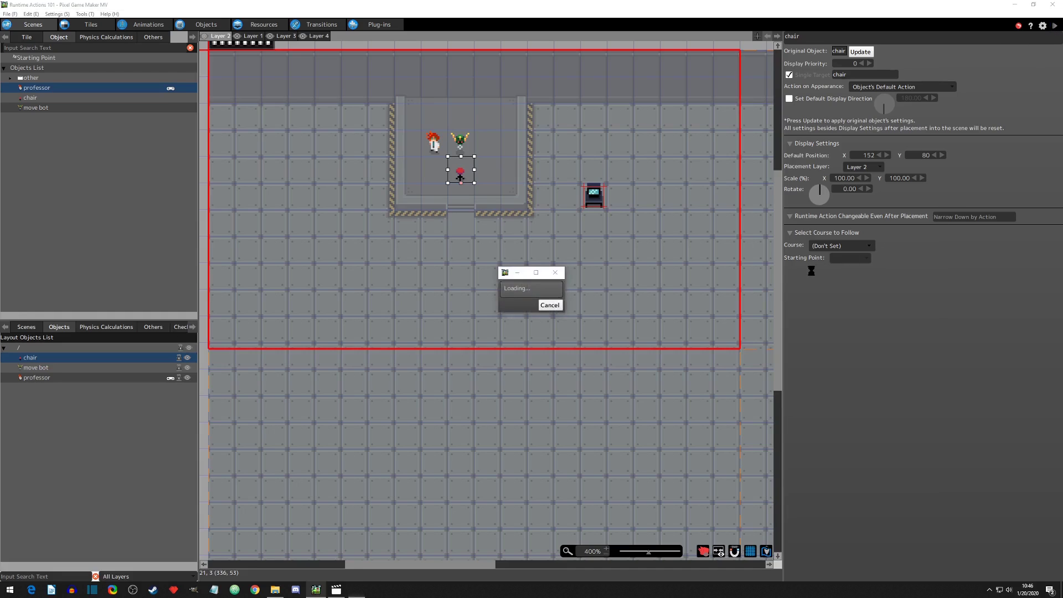
key(a)
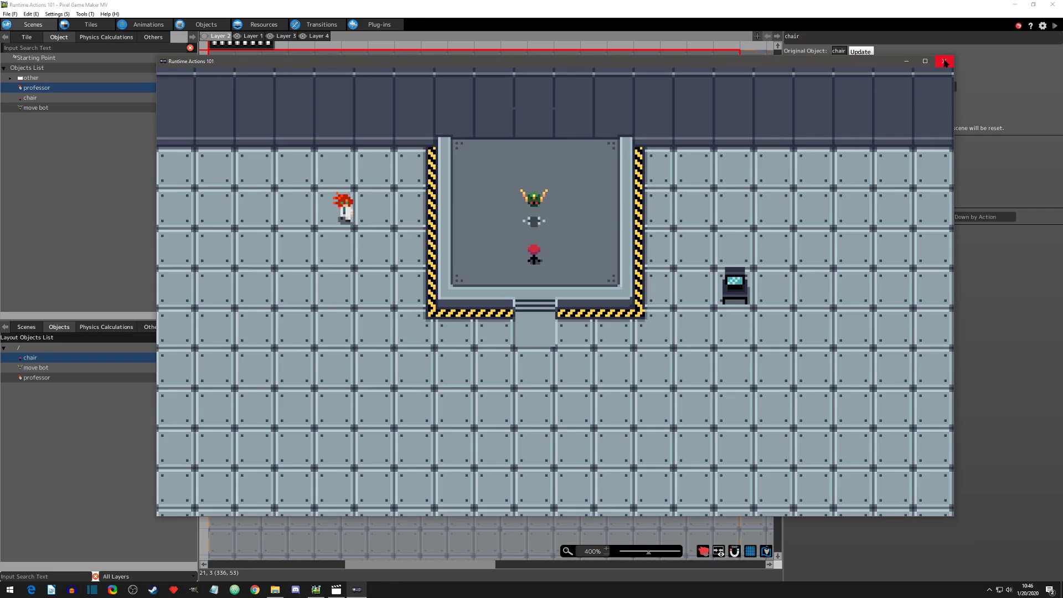
click(379, 230)
click(198, 73)
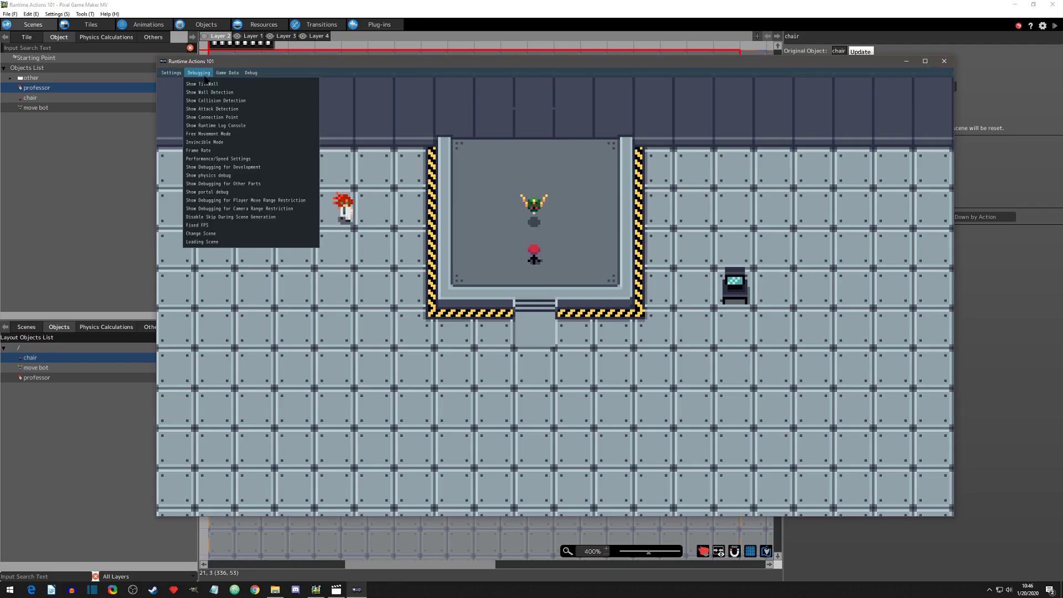
click(205, 99)
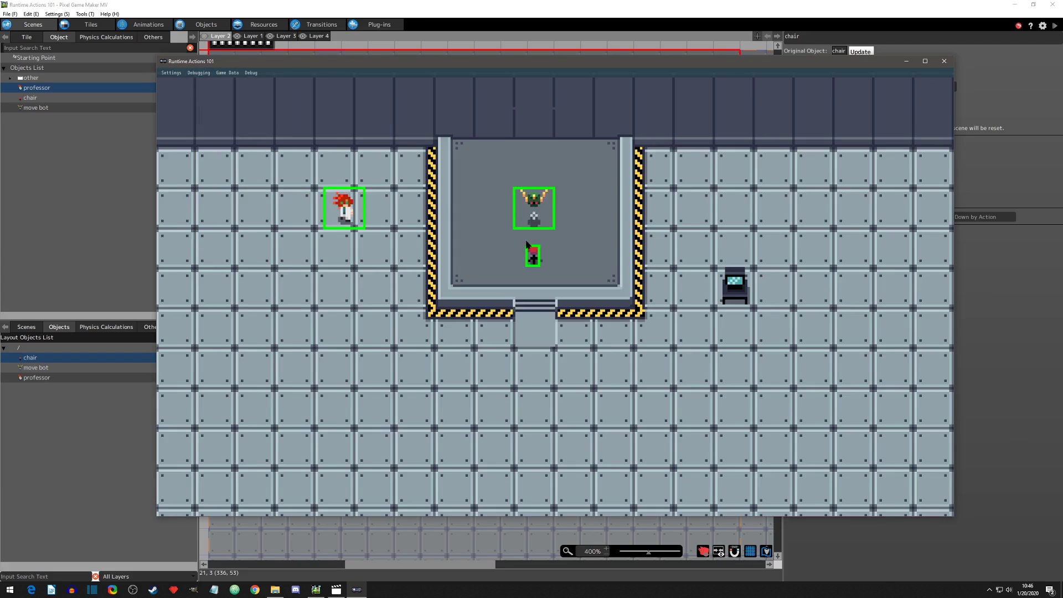
Move the chair up in the scene to 152, 73, closer to the move bot, and test-play the touching-objects move.
click(944, 61)
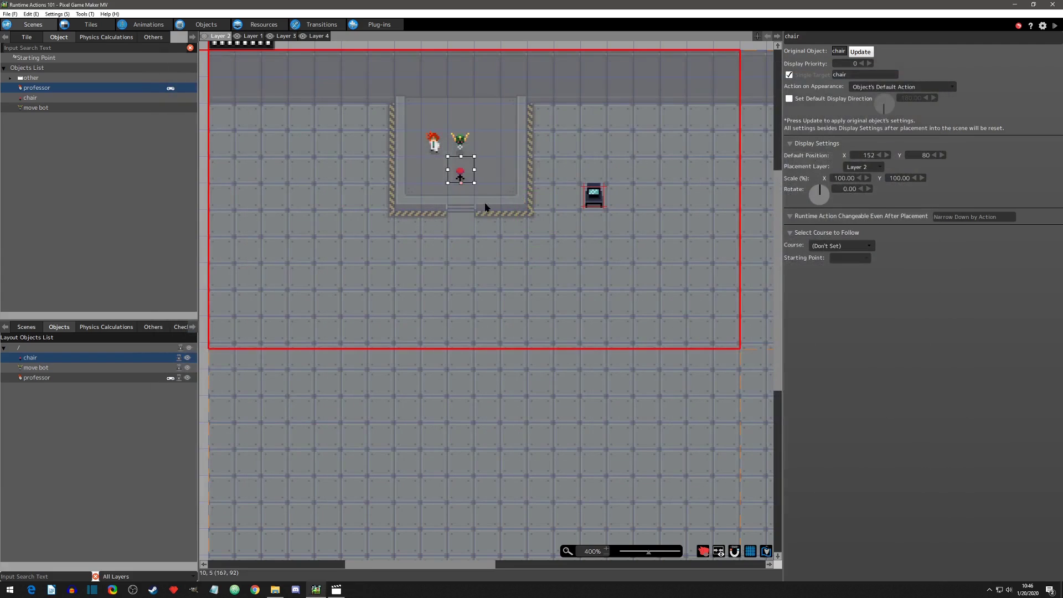
click(459, 167)
drag(458, 166, 459, 162)
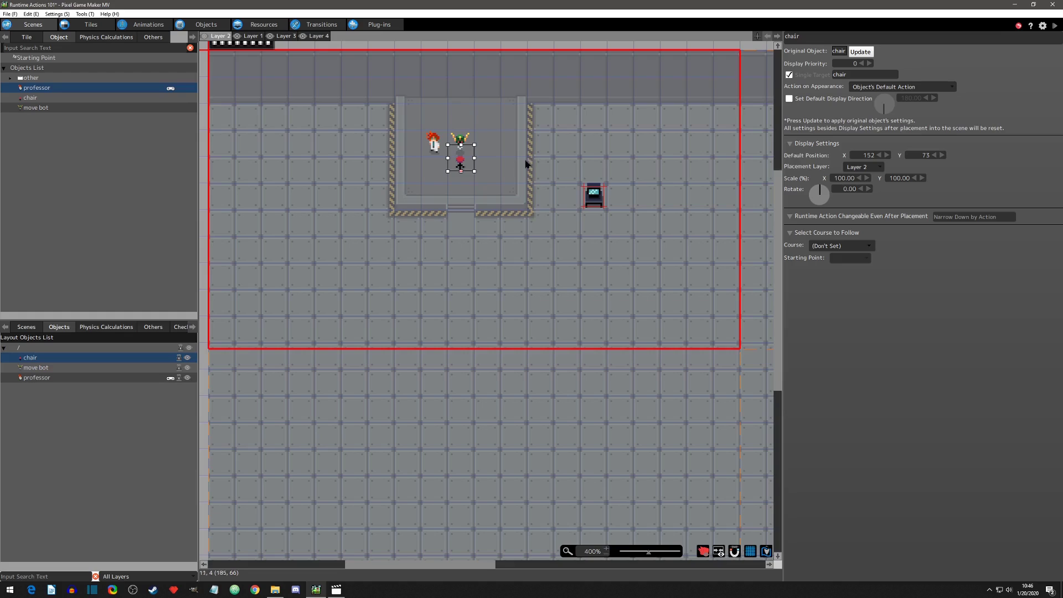
click(1055, 25)
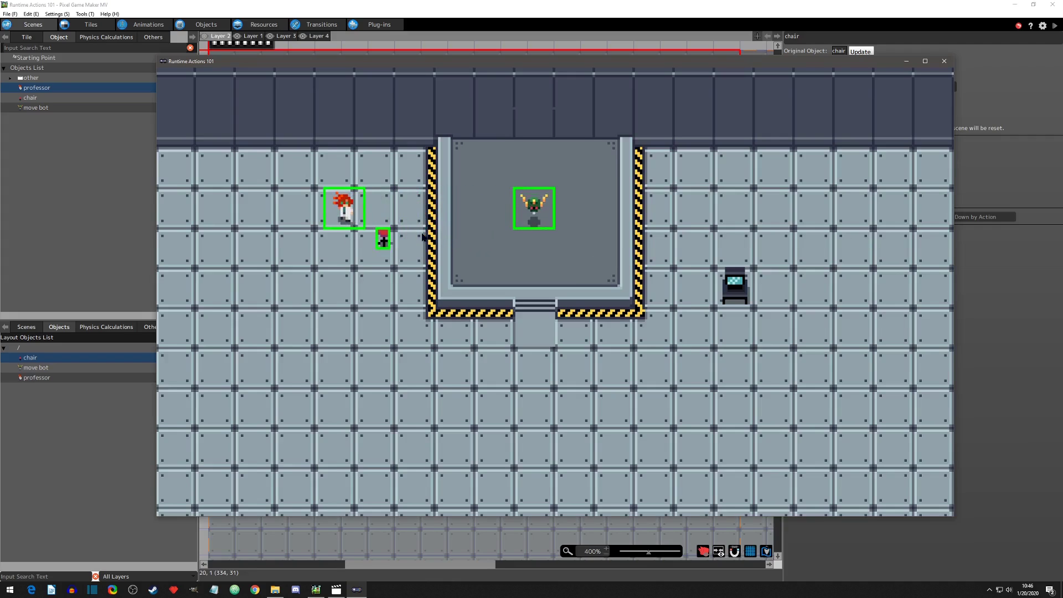
click(945, 61)
Exclude Player Group from the touching objects in the move bot's Move Object action, and test-play it.
click(206, 24)
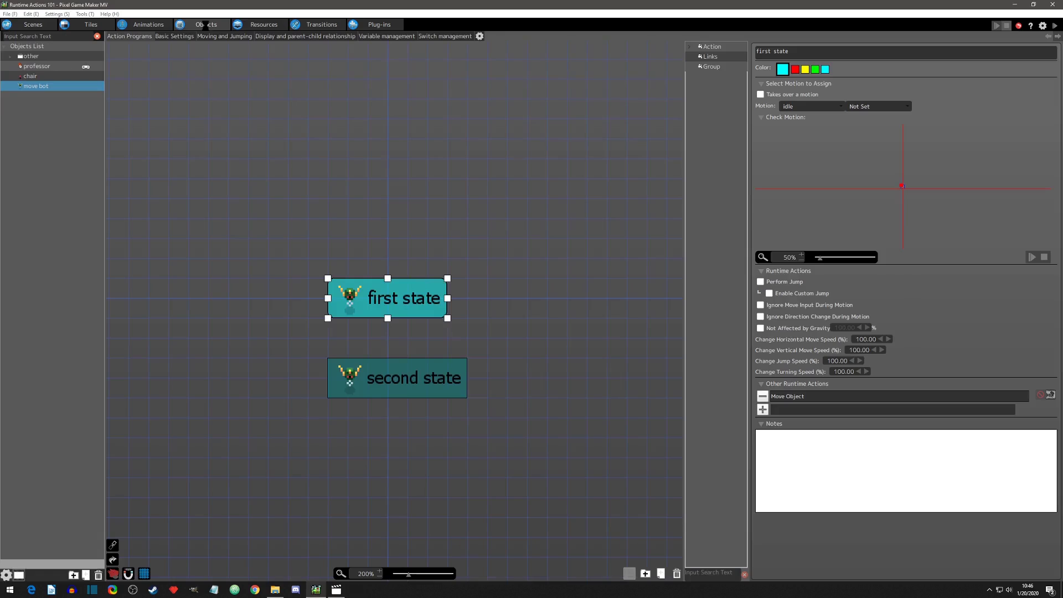
double_click(804, 396)
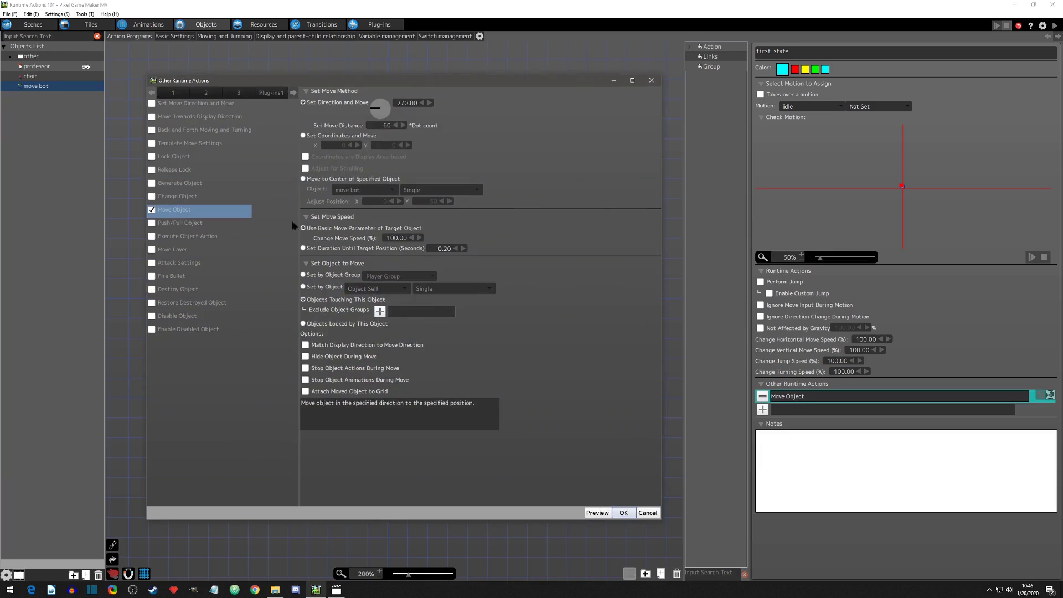
click(379, 311)
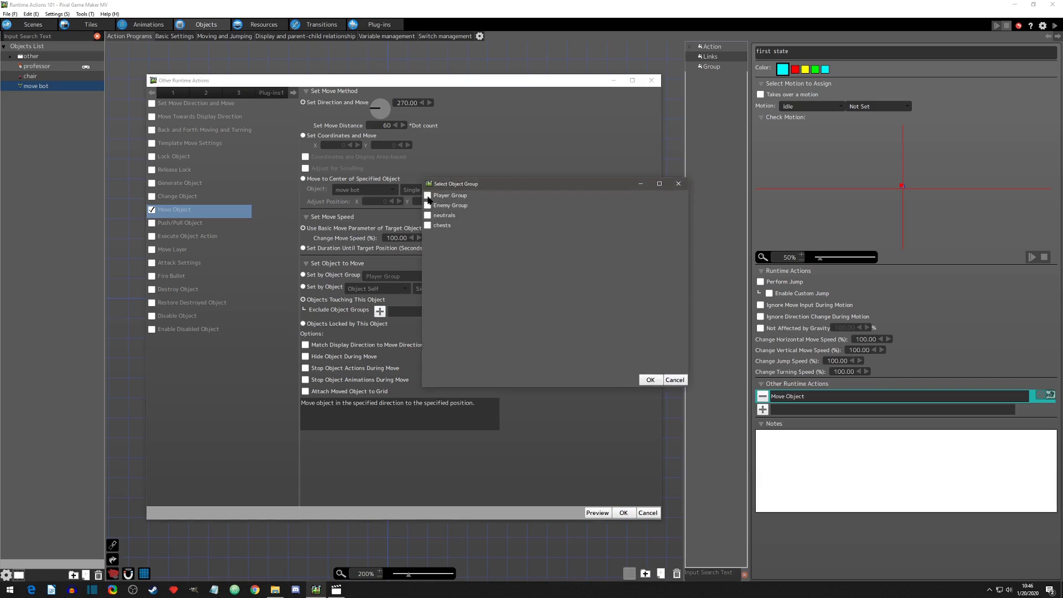
click(428, 196)
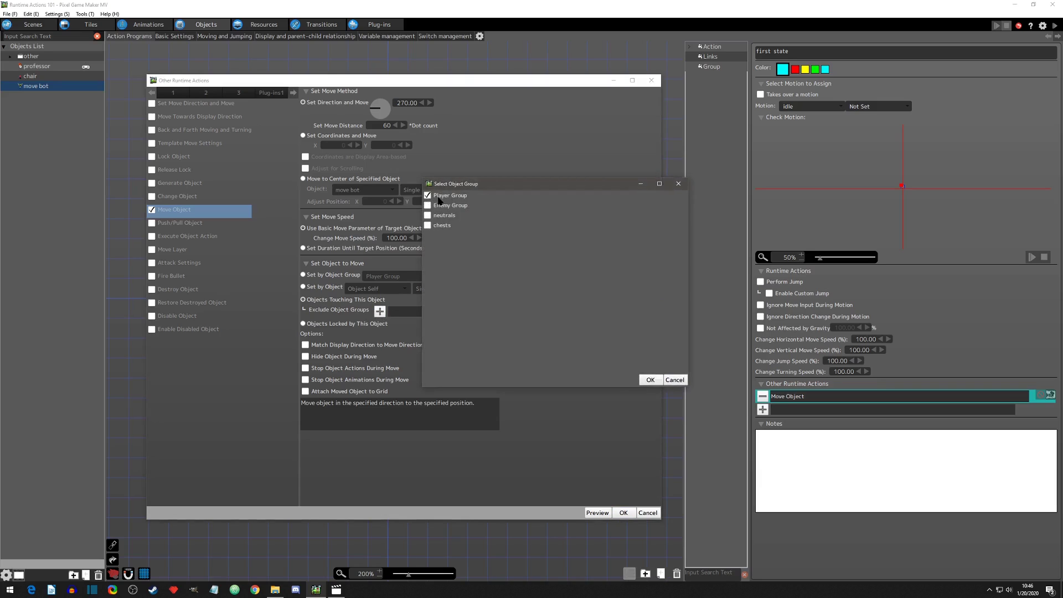
click(651, 381)
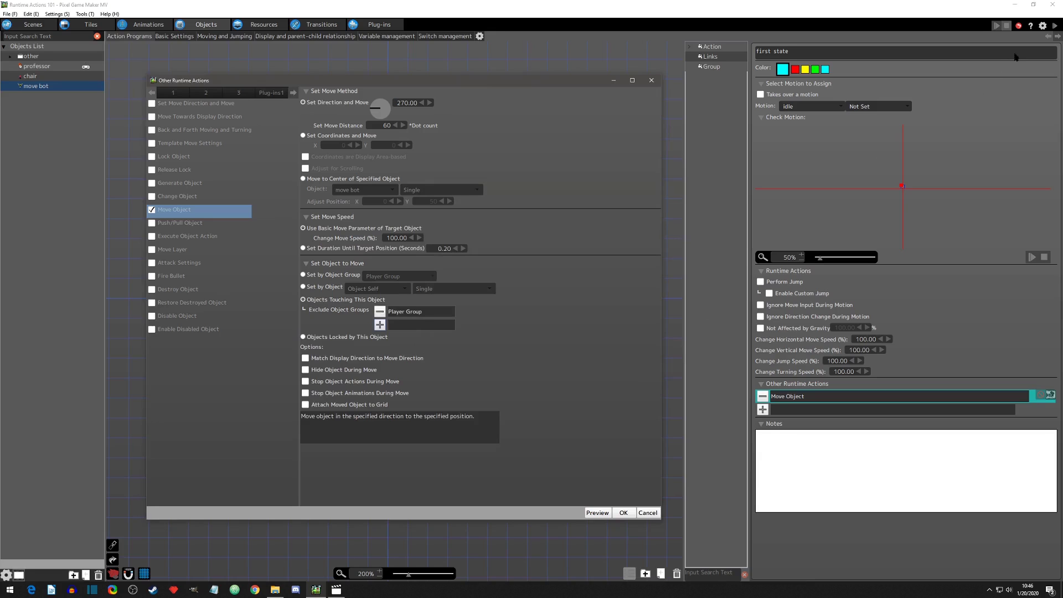
click(623, 513)
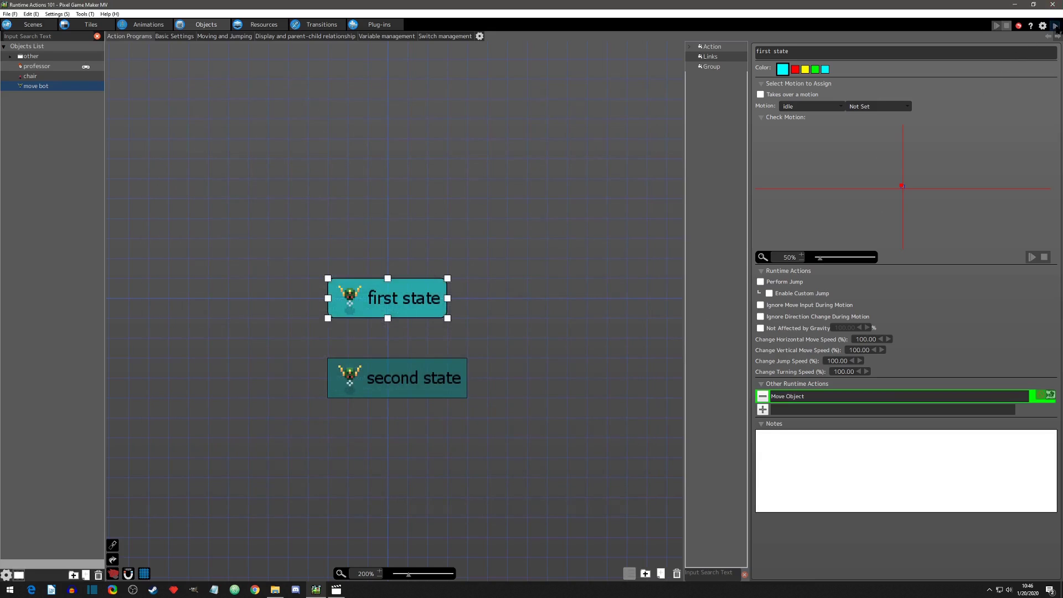
click(1056, 28)
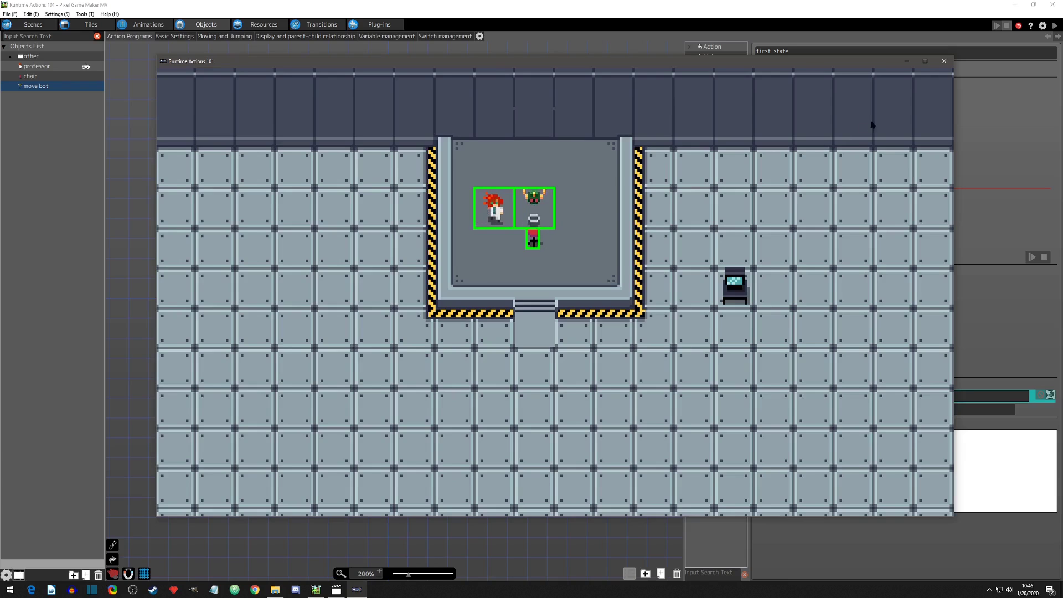
click(944, 61)
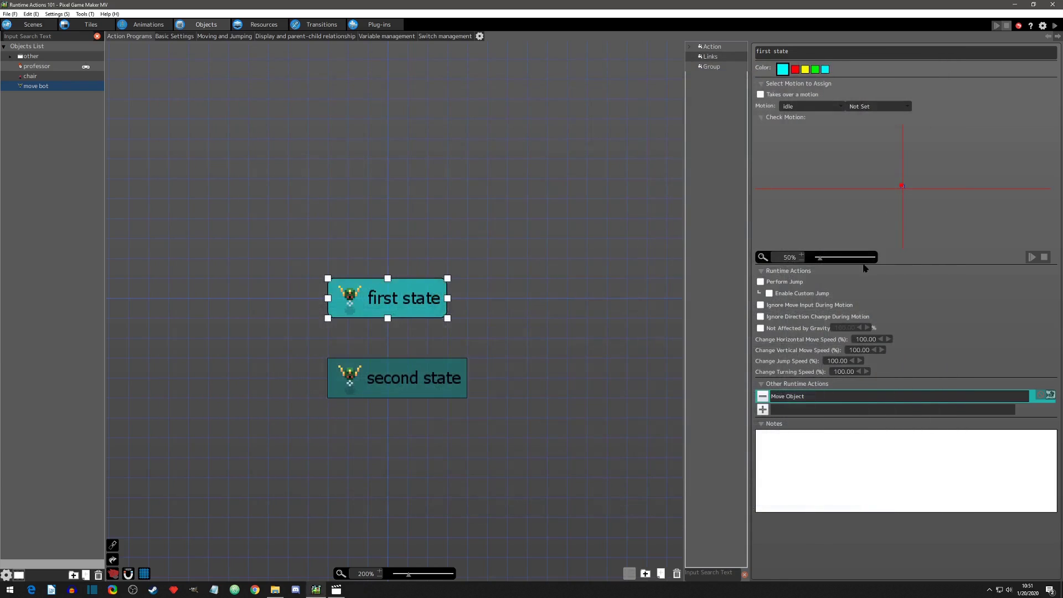
Set the Move Object action's object to move to Objects Locked by This Object.
double_click(807, 397)
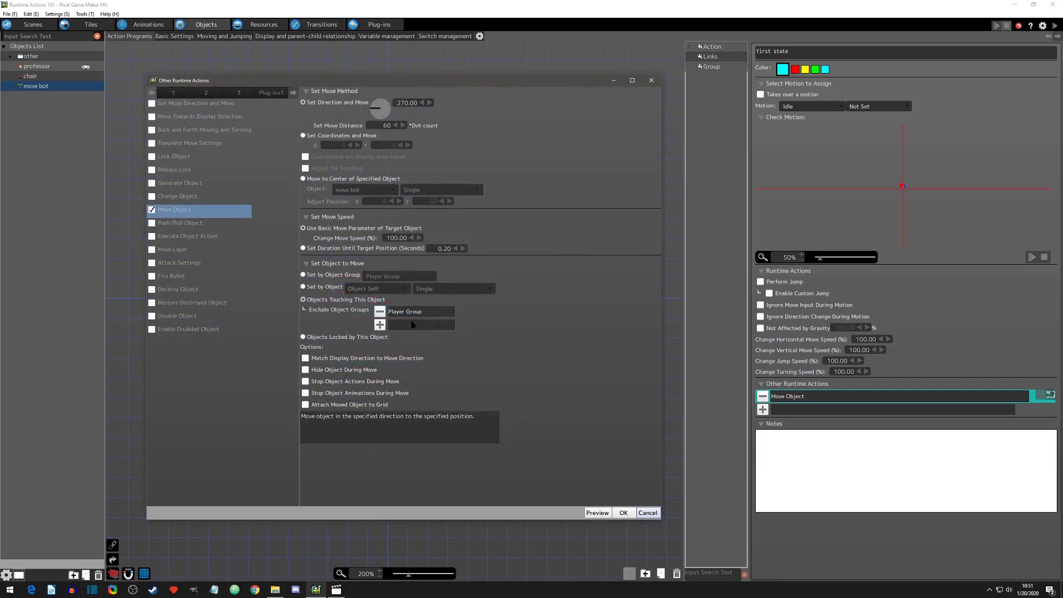
click(303, 337)
click(624, 513)
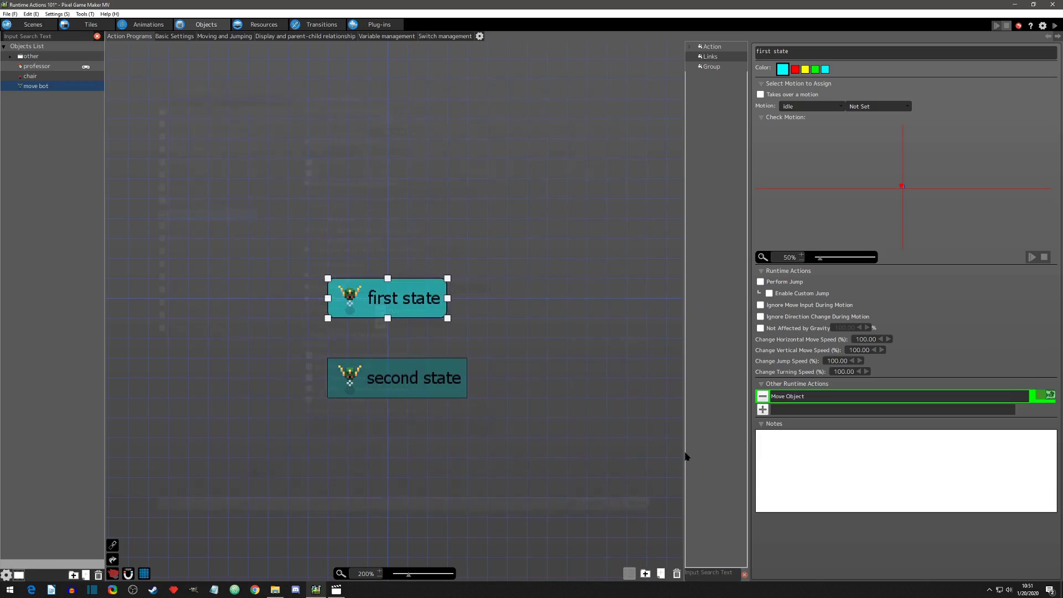
Place the professor below the platform's steps and the chair to its right at 200, 128, and test-play the locked-objects move.
click(34, 24)
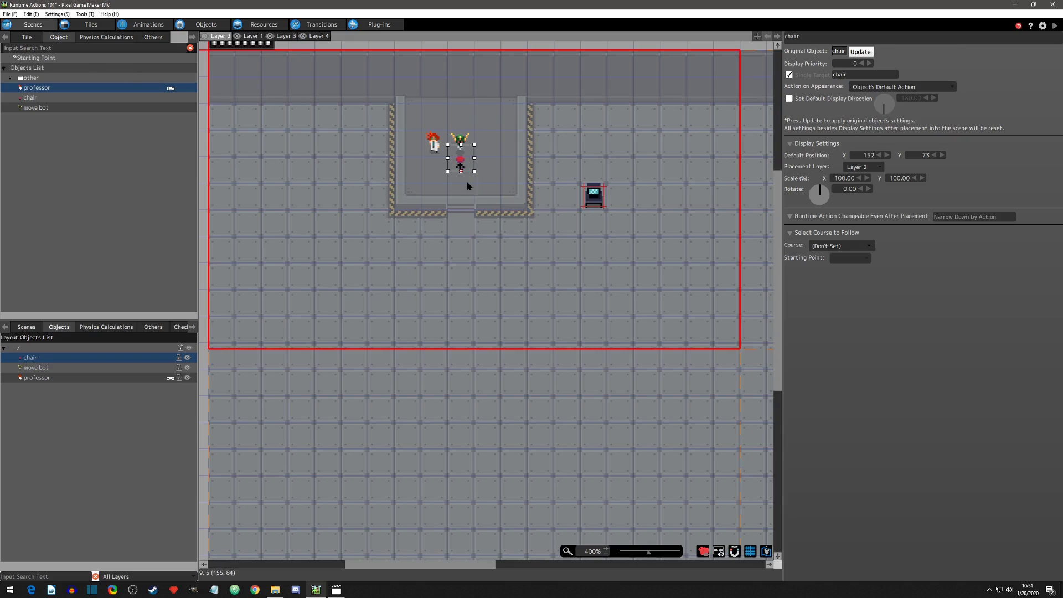
drag(435, 145, 457, 249)
drag(459, 162, 539, 252)
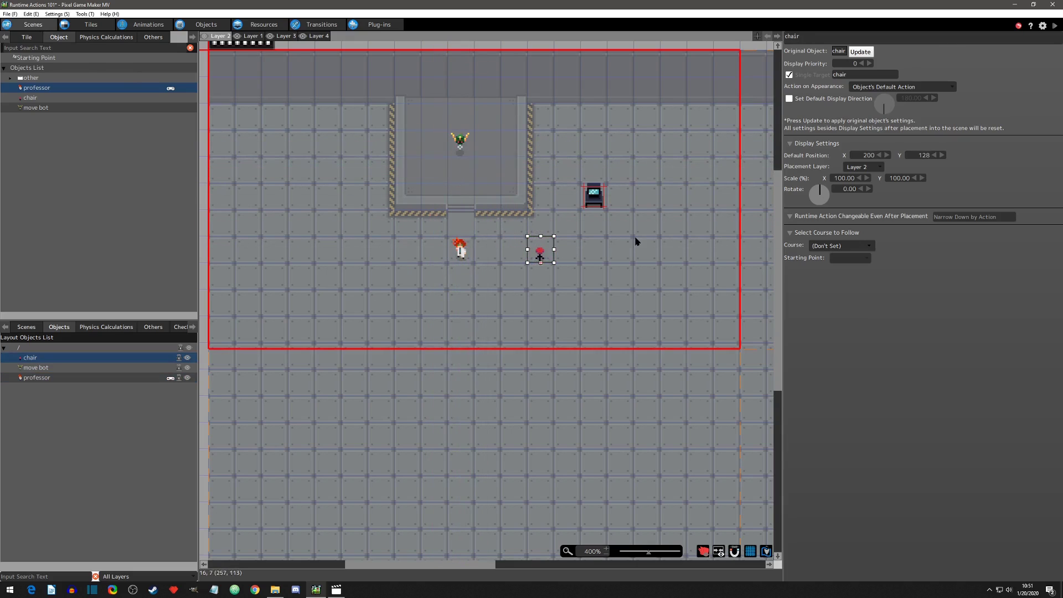
click(205, 24)
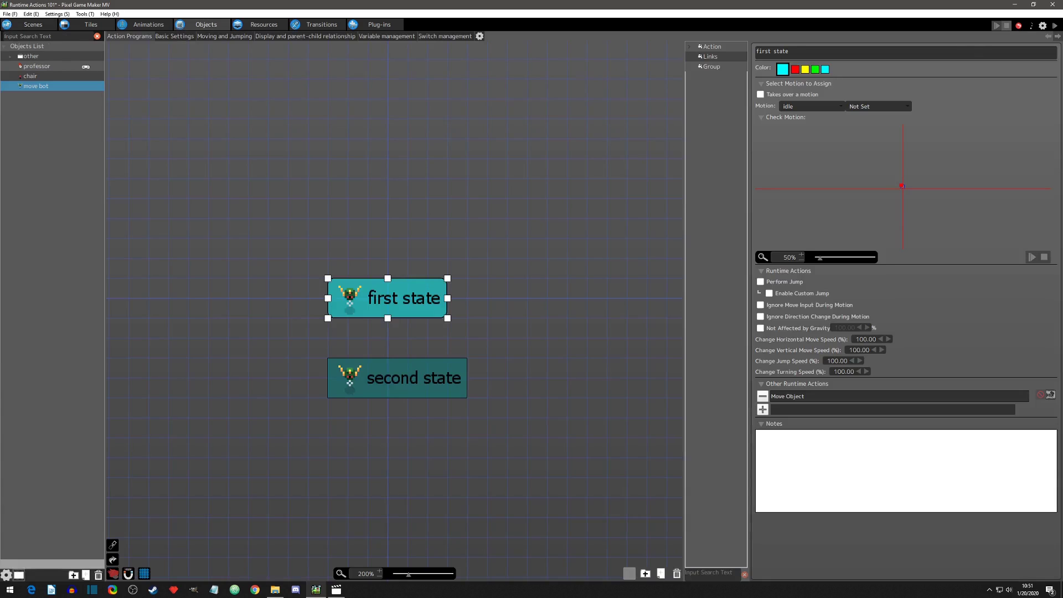
click(1055, 25)
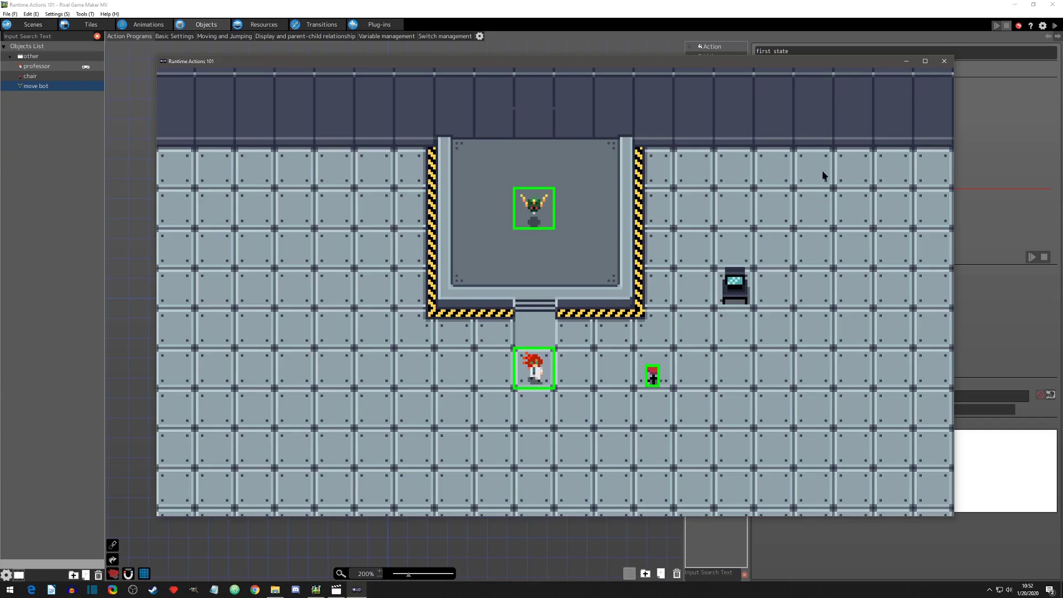
click(943, 61)
Add a Lock Object runtime action that locks the professor through Set by Object, and place it above Move Object.
double_click(786, 396)
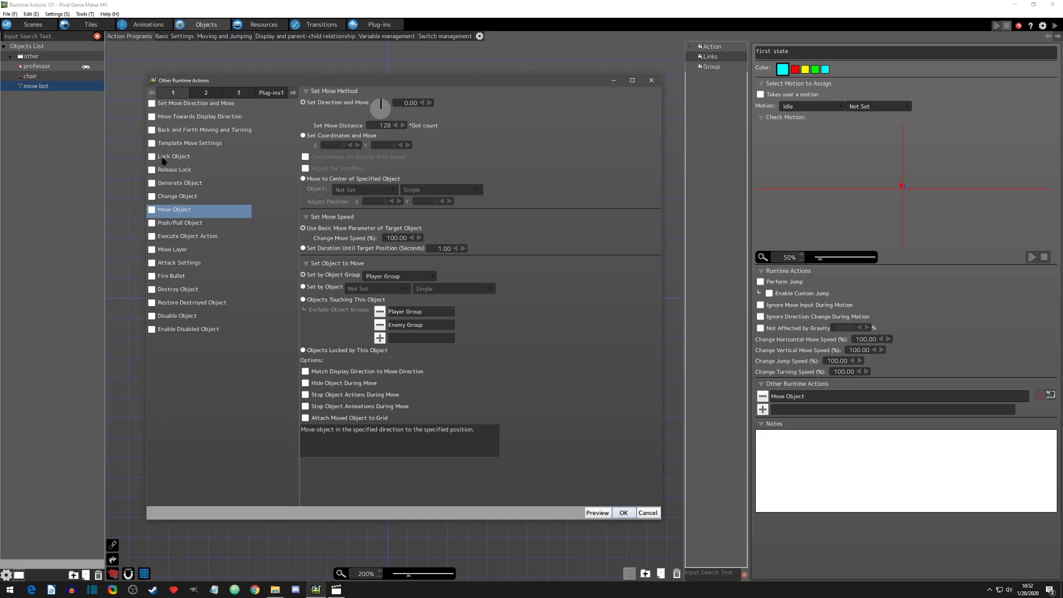
click(155, 158)
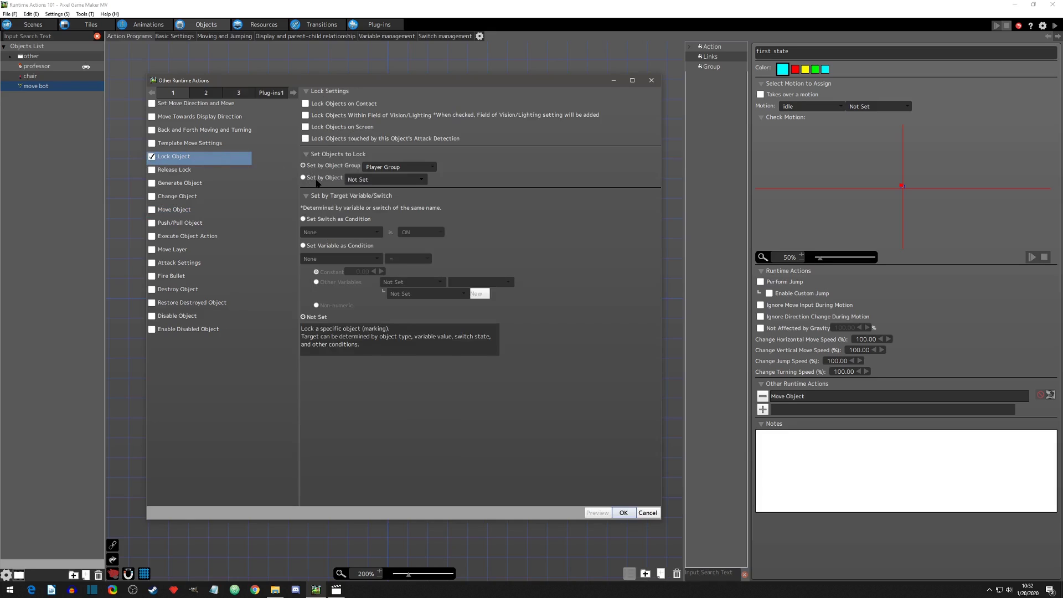
click(385, 182)
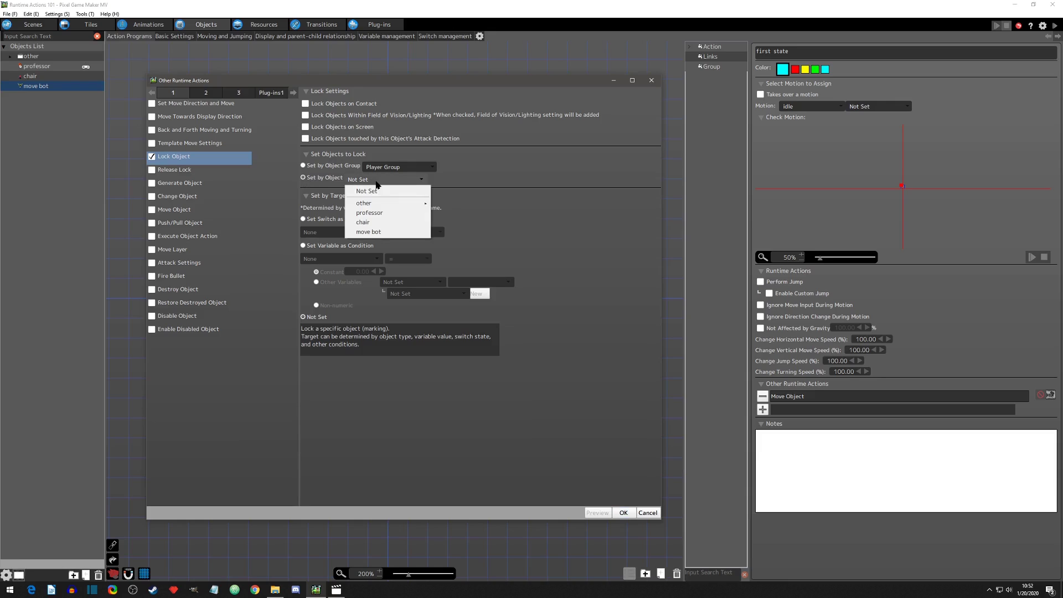
click(369, 213)
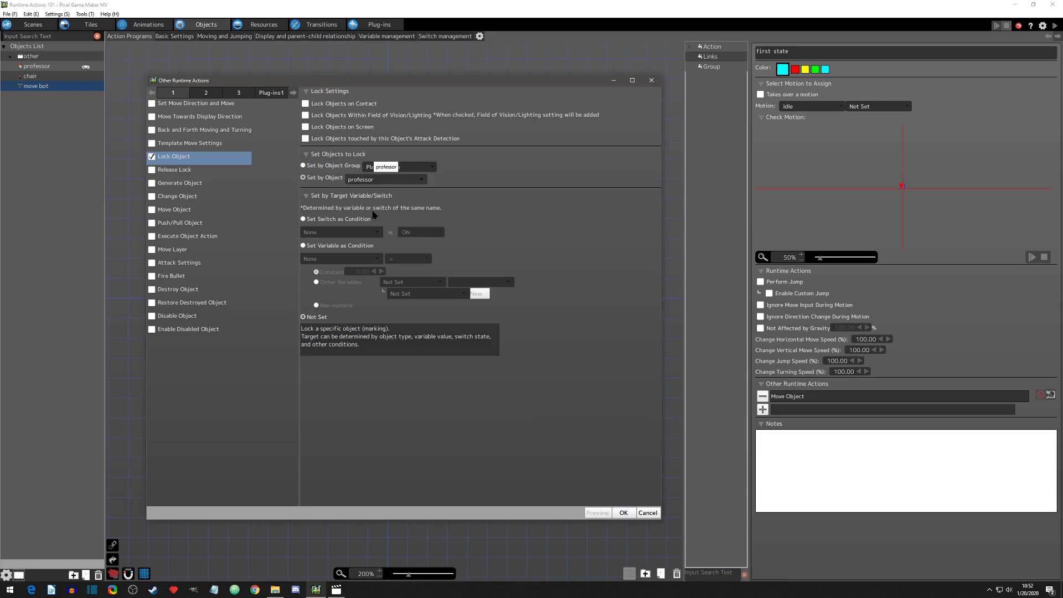
click(623, 513)
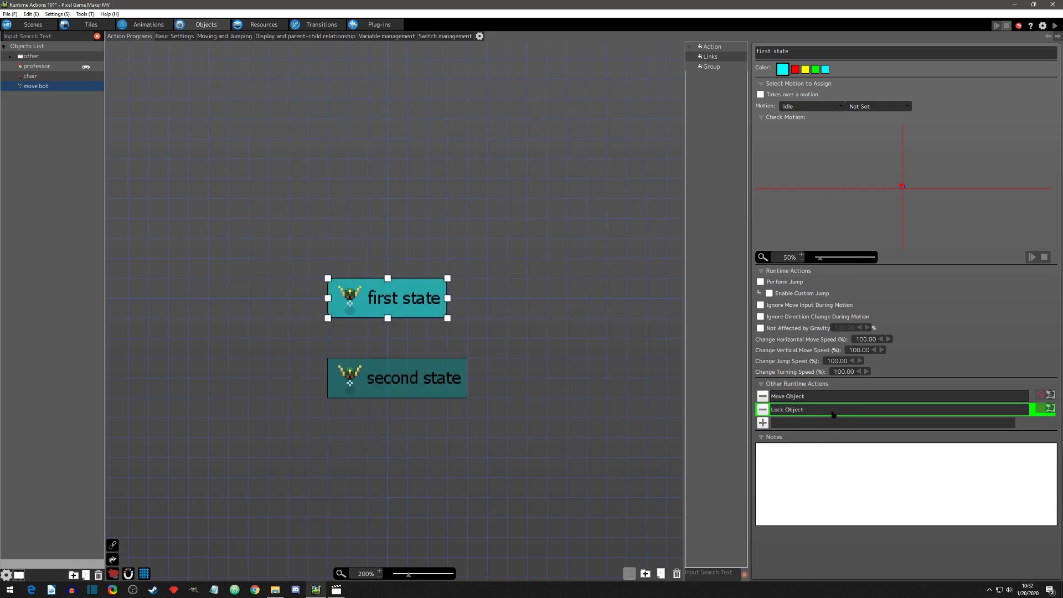
drag(833, 410, 831, 390)
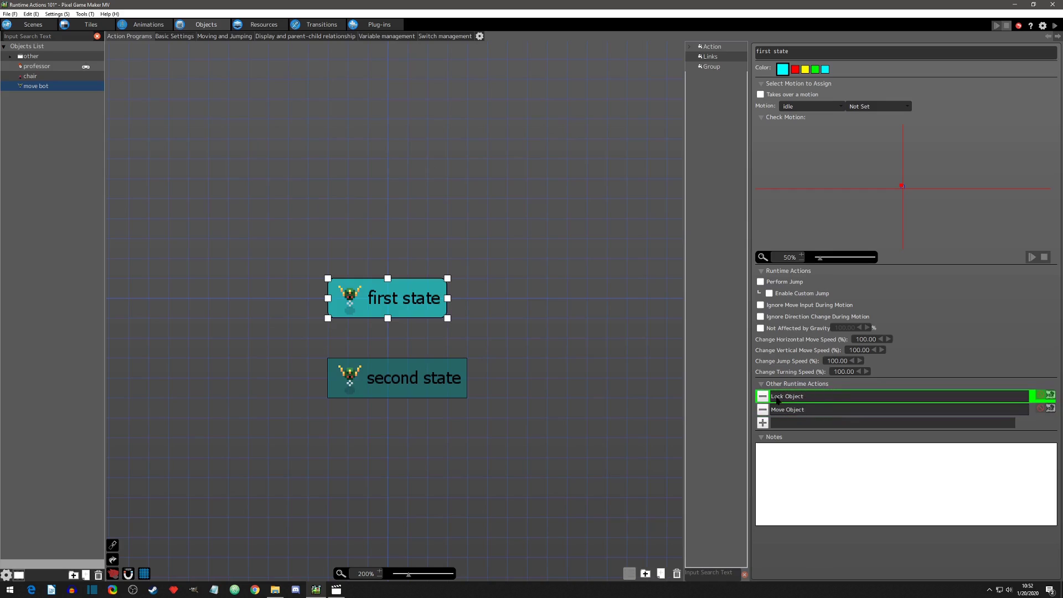
Test-play the move bot with the professor set as the object to lock.
click(1055, 25)
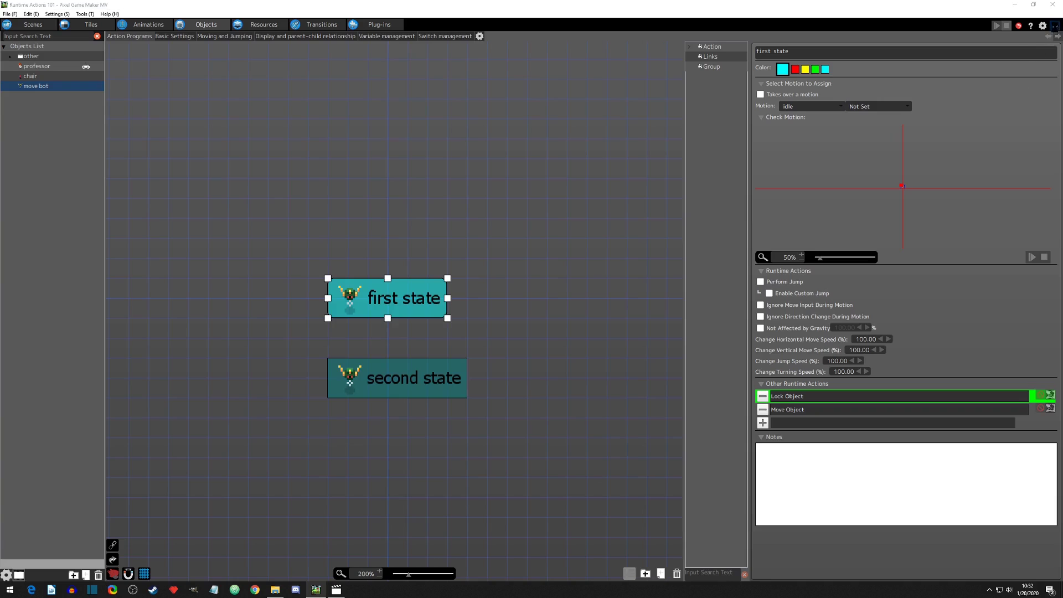
key(Left)
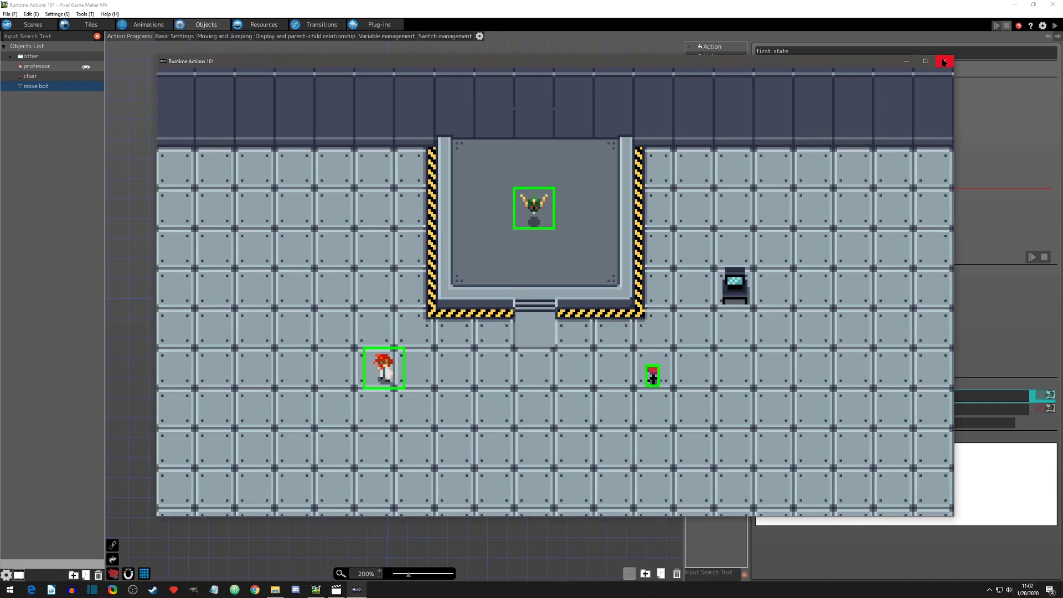
click(944, 61)
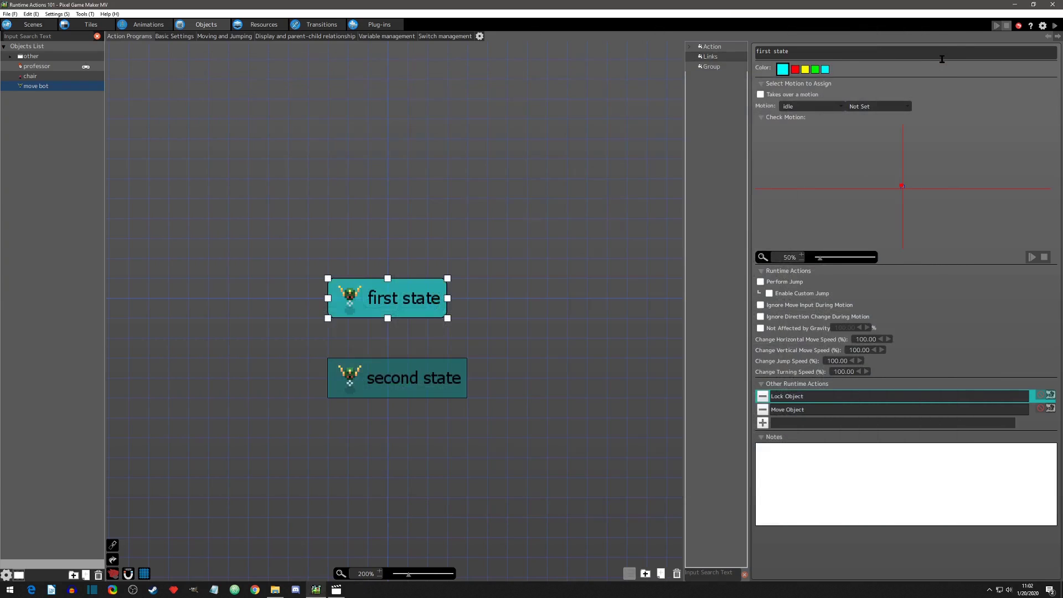
Set the Lock Object action to lock Player Group by object group, check the Move Object settings, and test-play the result.
double_click(829, 397)
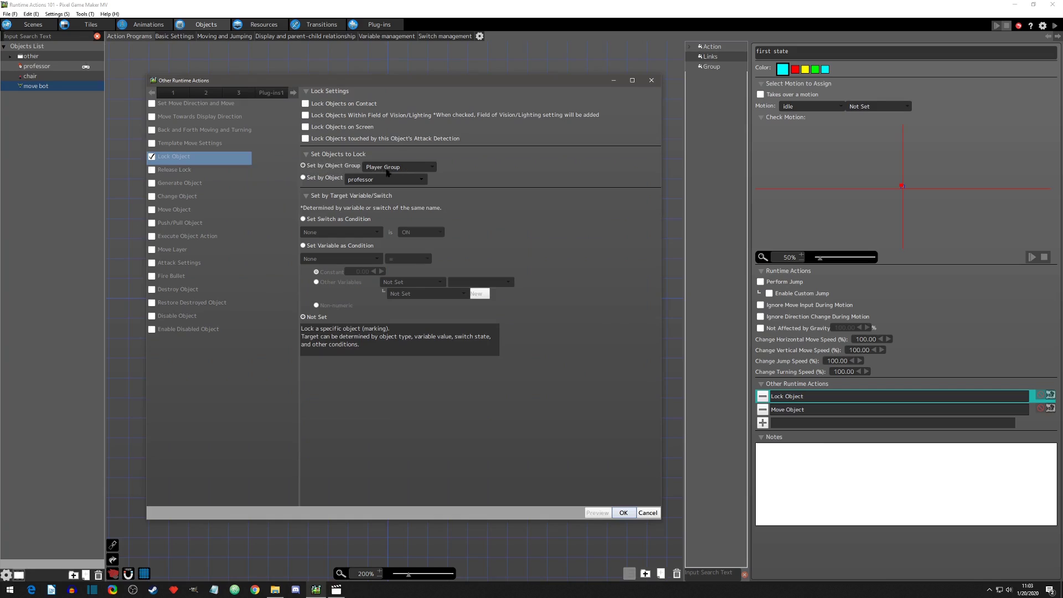
click(631, 513)
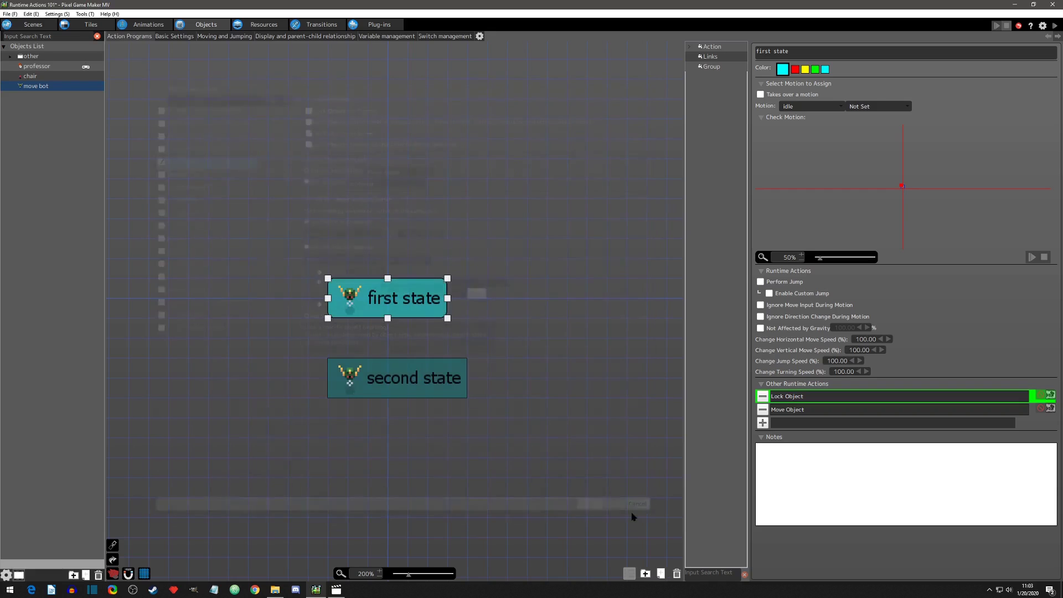
double_click(795, 413)
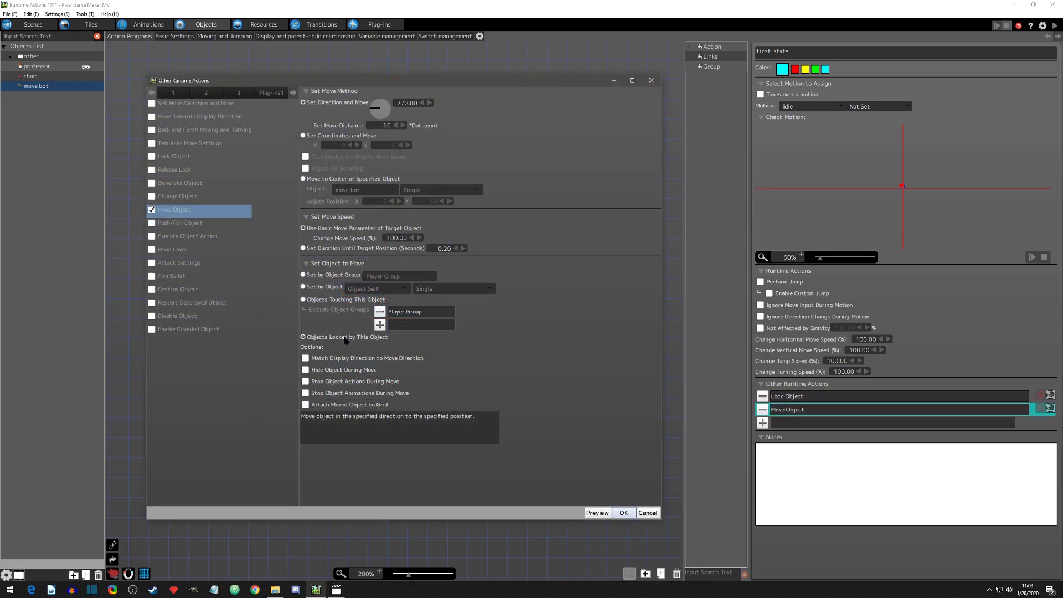
click(648, 514)
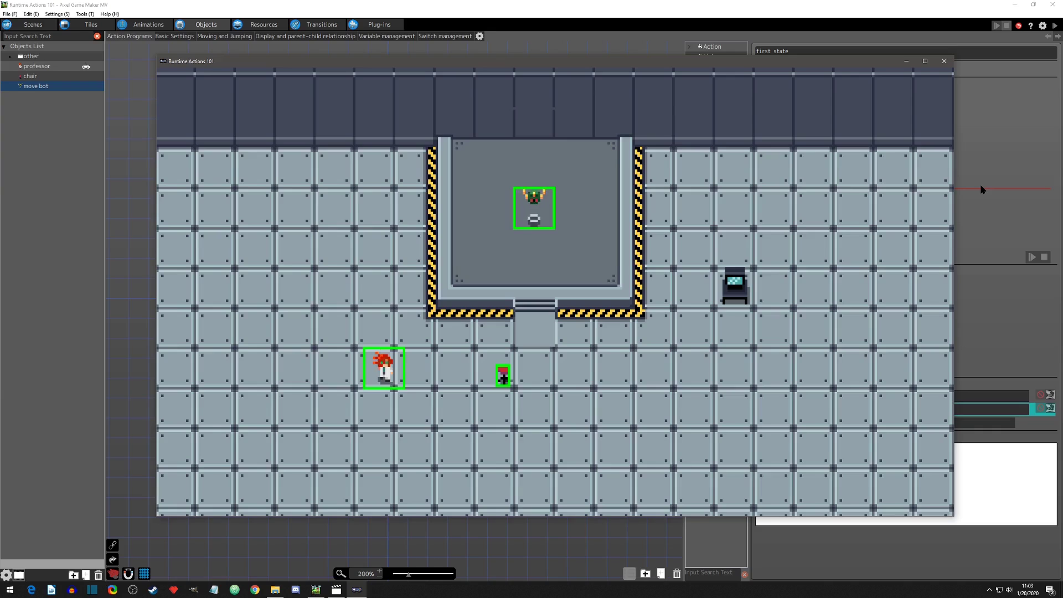
click(944, 62)
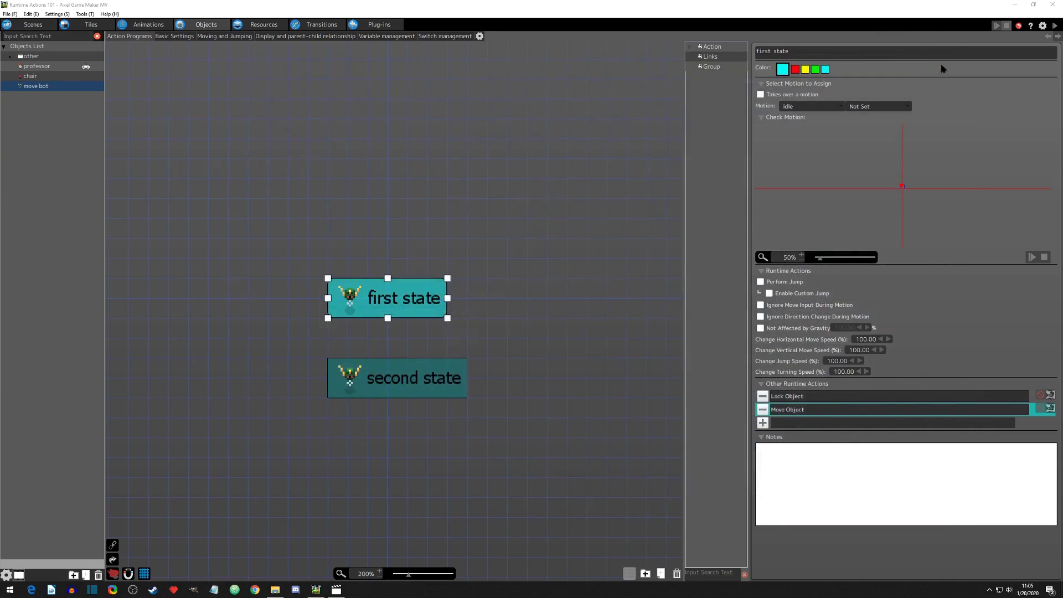
Remove the Lock Object action from the first state and set Move Object to move the professor through Set by Object.
click(762, 397)
double_click(850, 398)
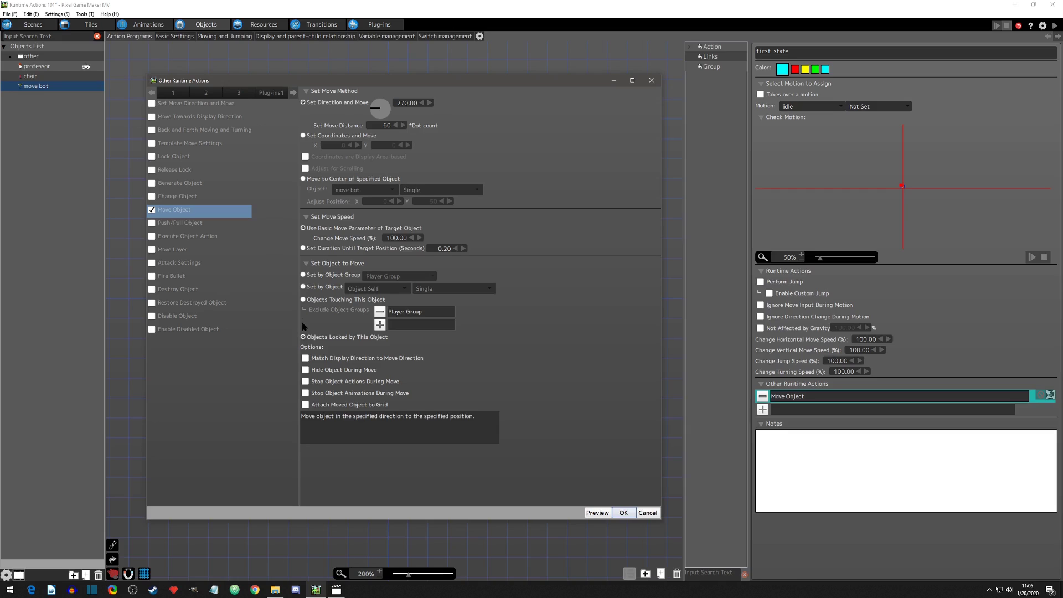
click(303, 287)
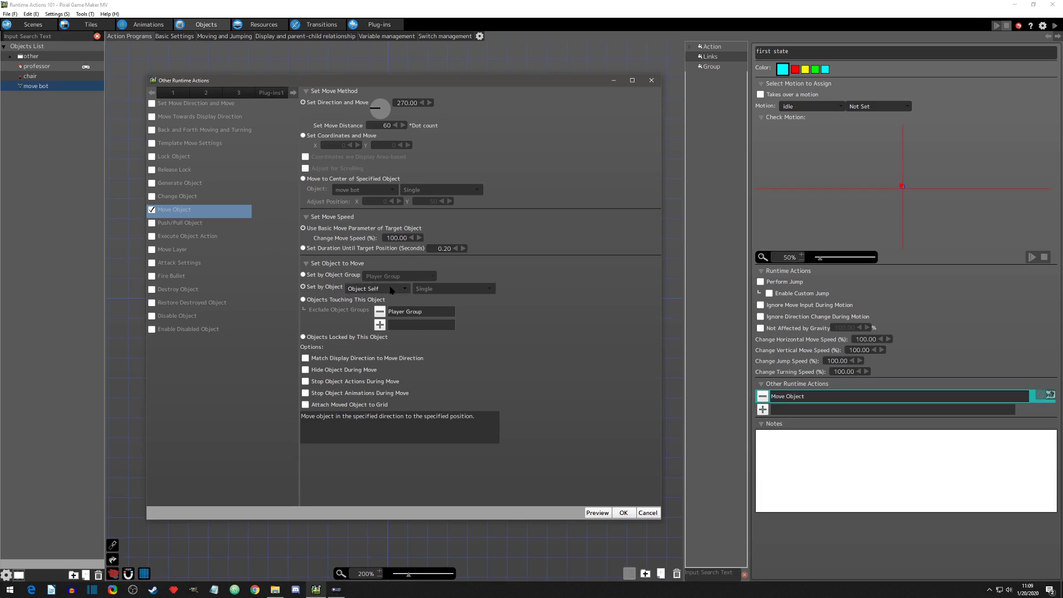
click(391, 289)
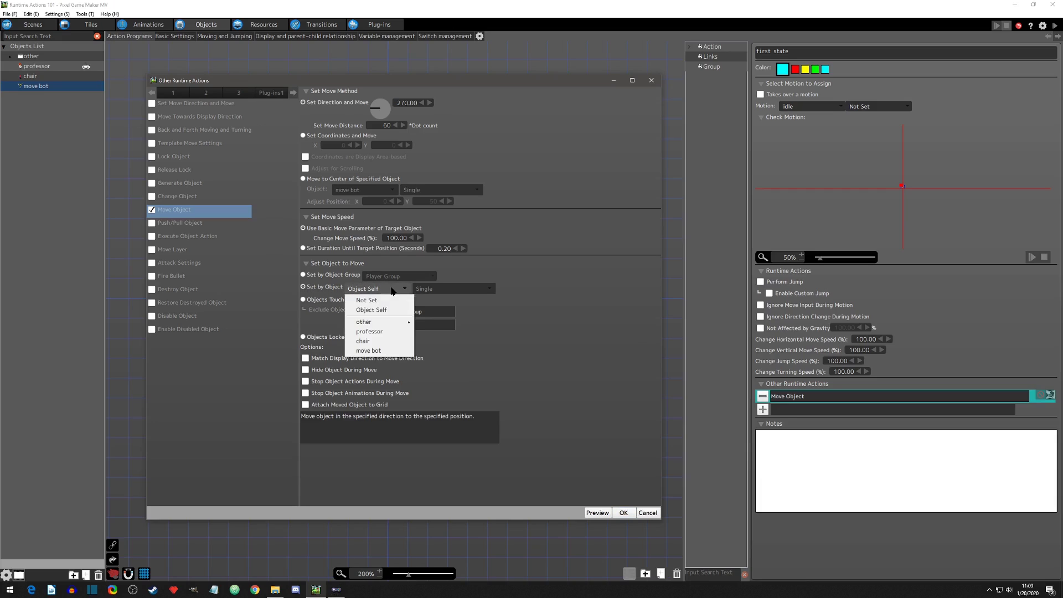
click(369, 331)
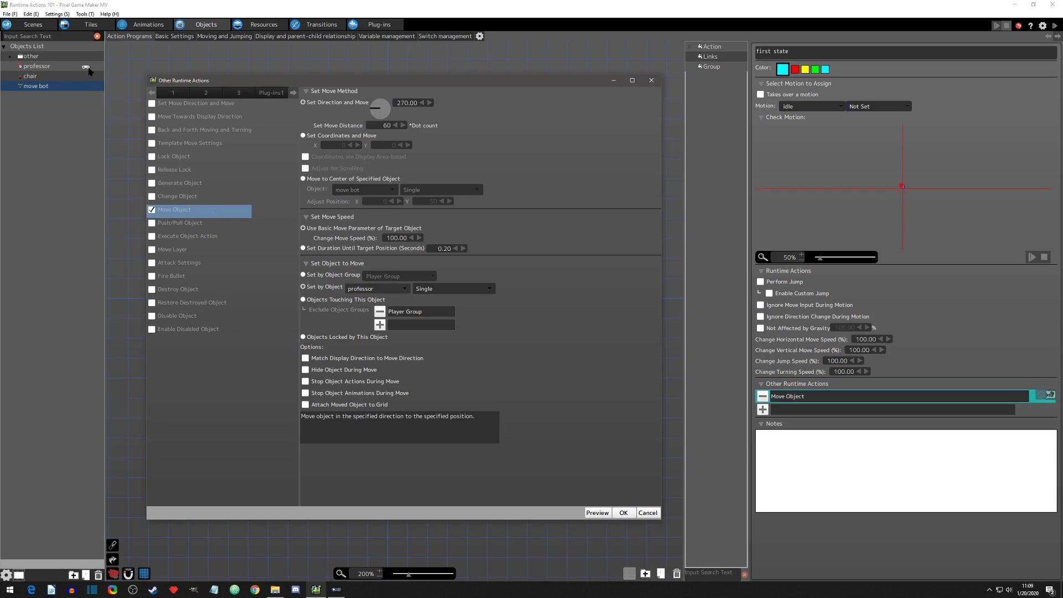
click(623, 513)
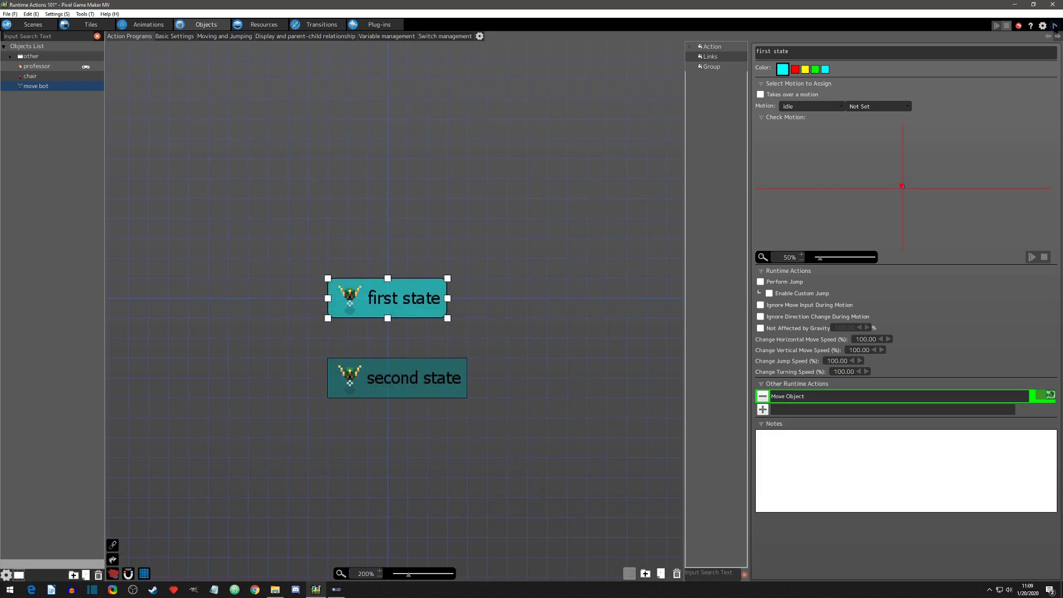
Test-play the Move Object action with the professor as its target while walking the professor around the room.
click(1054, 26)
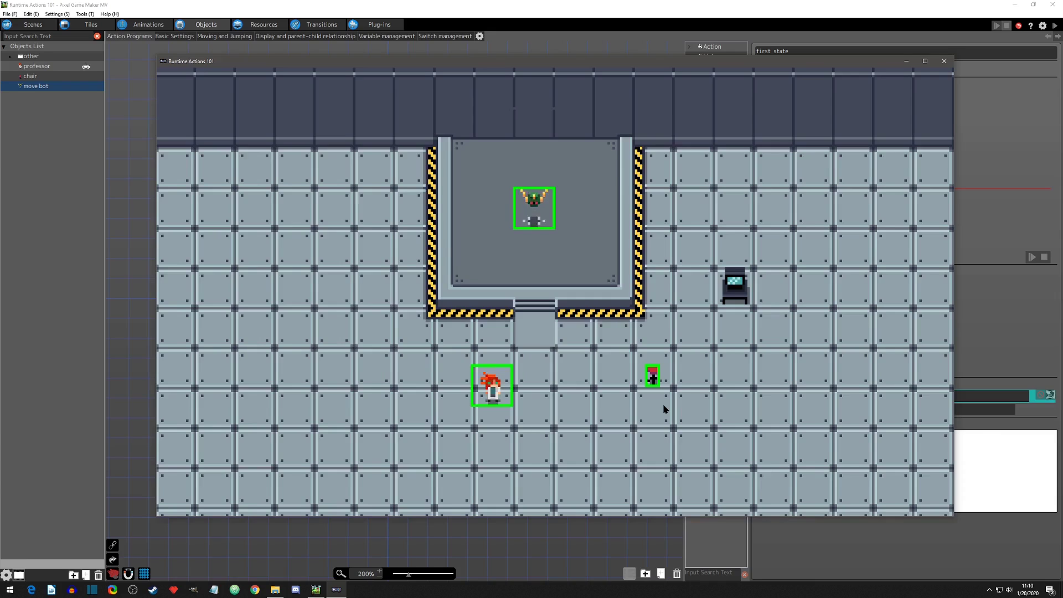
key(Left)
key(Up)
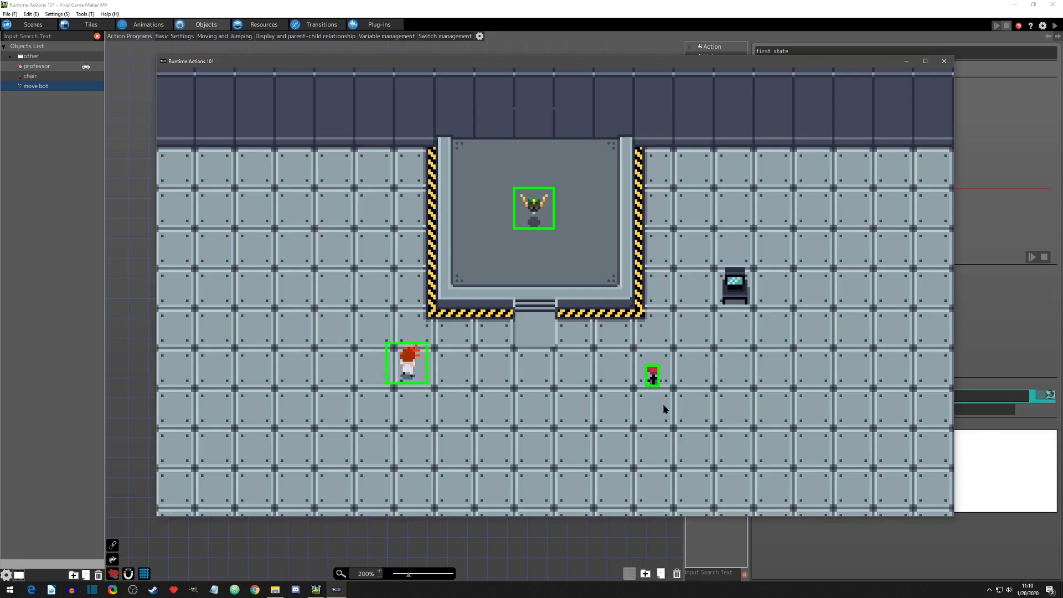
key(Left)
key(Down)
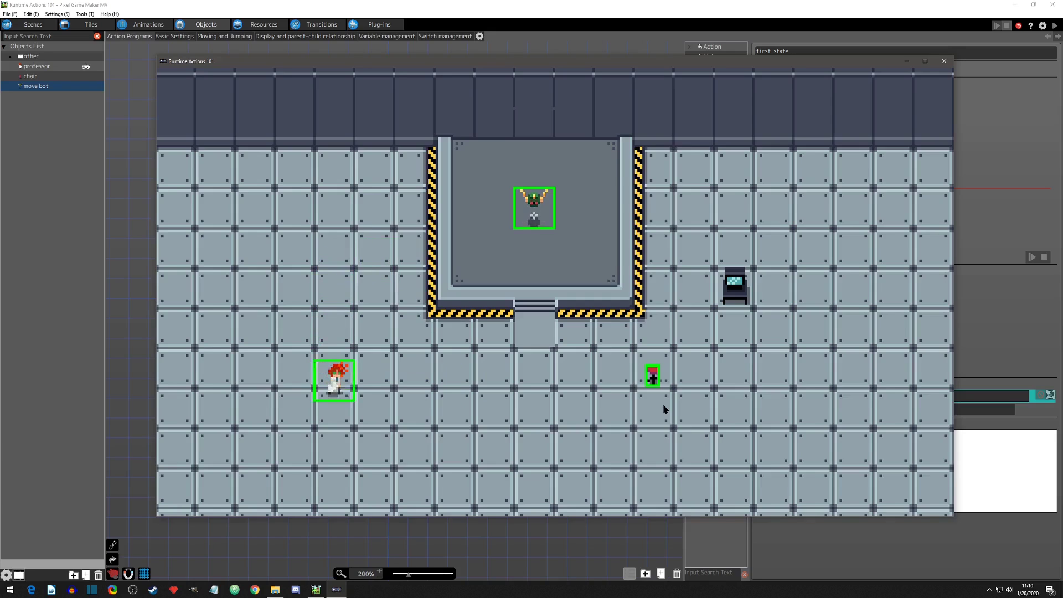
key(Right)
key(Down)
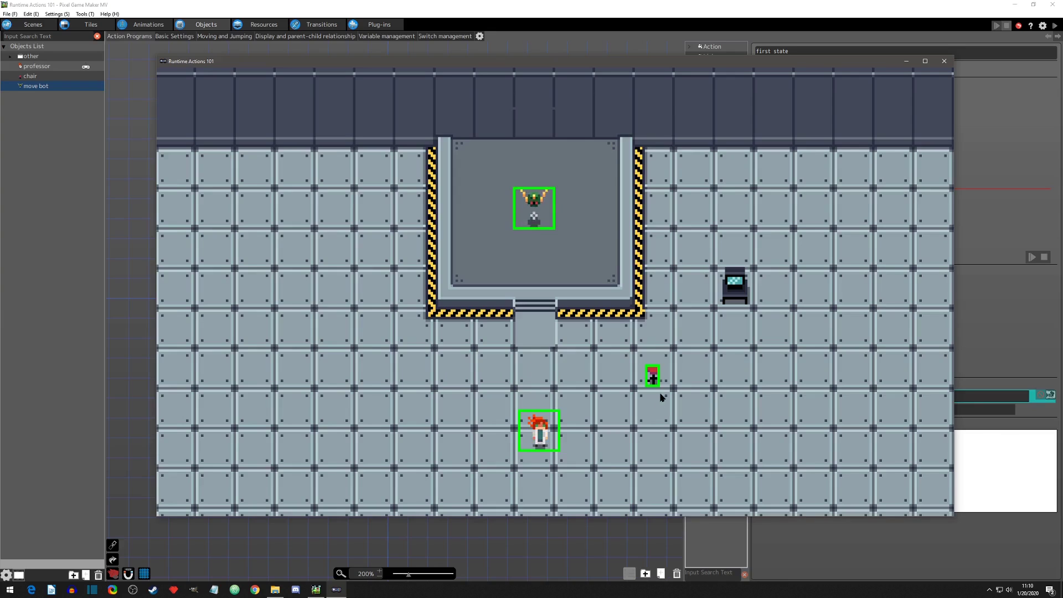
click(944, 61)
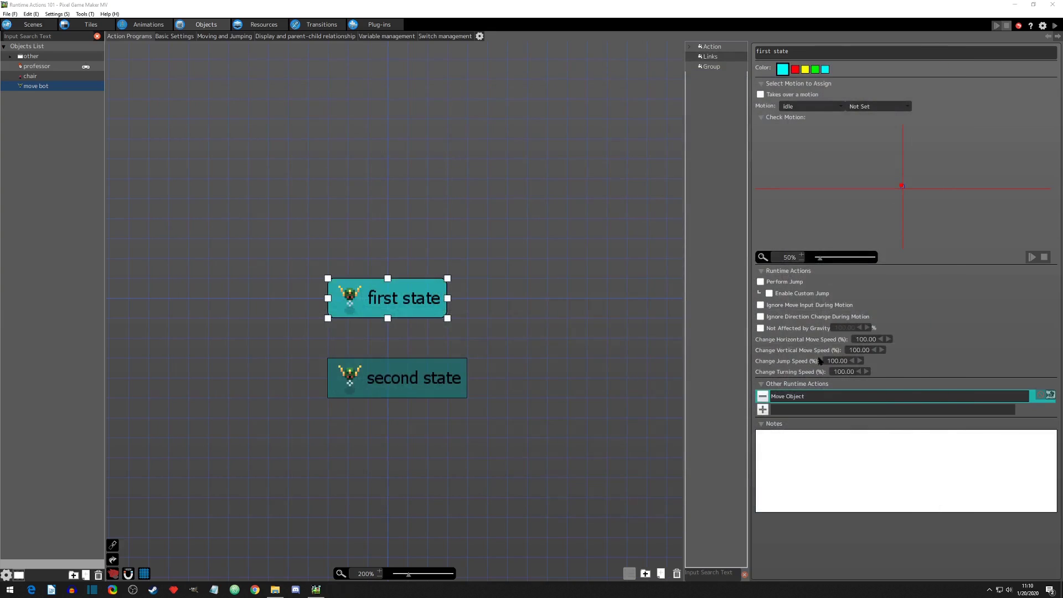
Review the Move Object action's move speed setting and set the chair as the object to move.
double_click(785, 396)
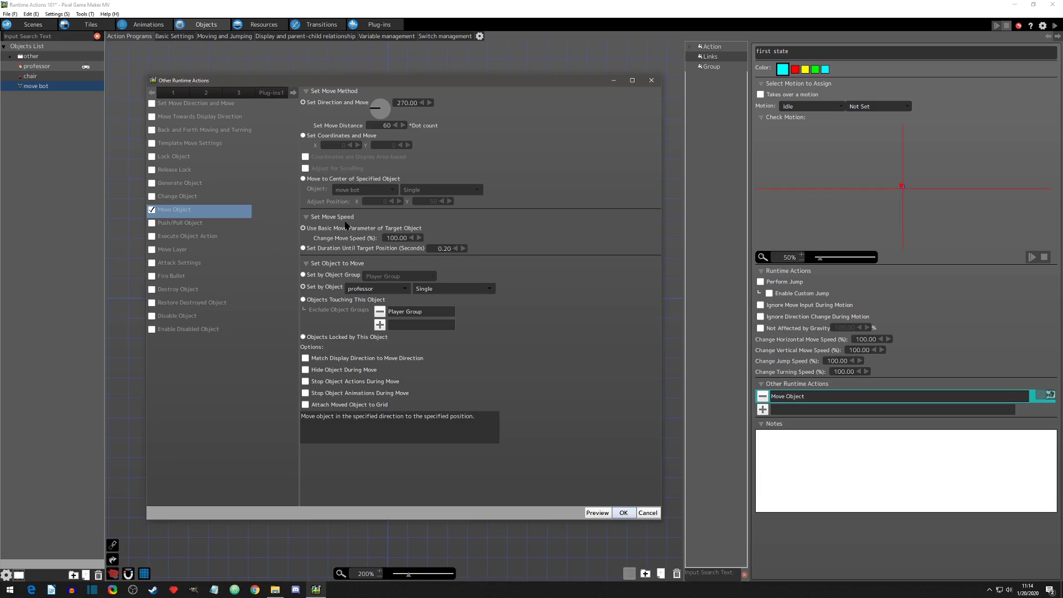
double_click(392, 238)
click(623, 513)
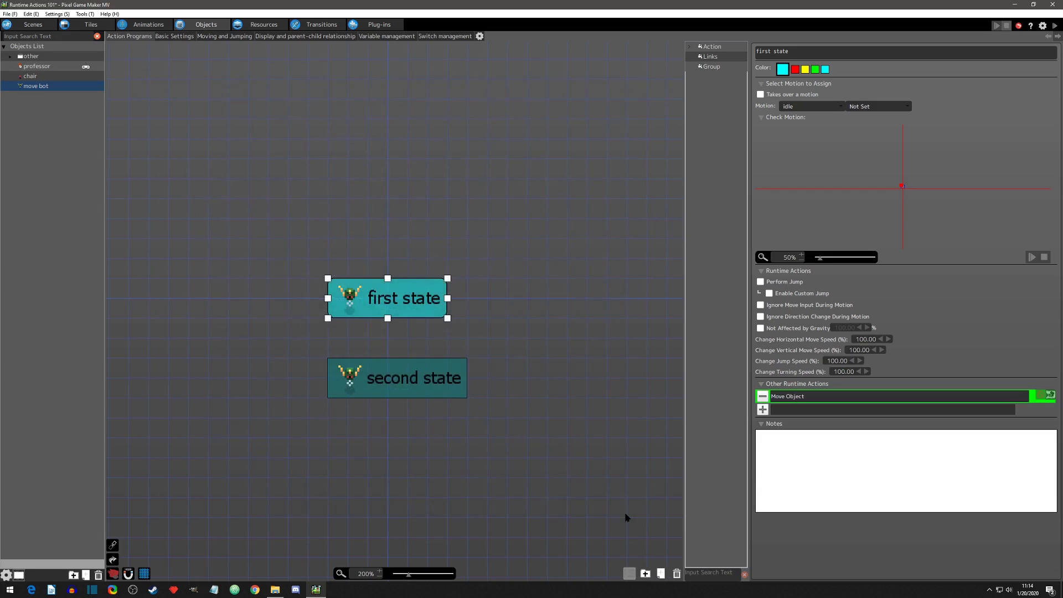
double_click(787, 397)
click(370, 288)
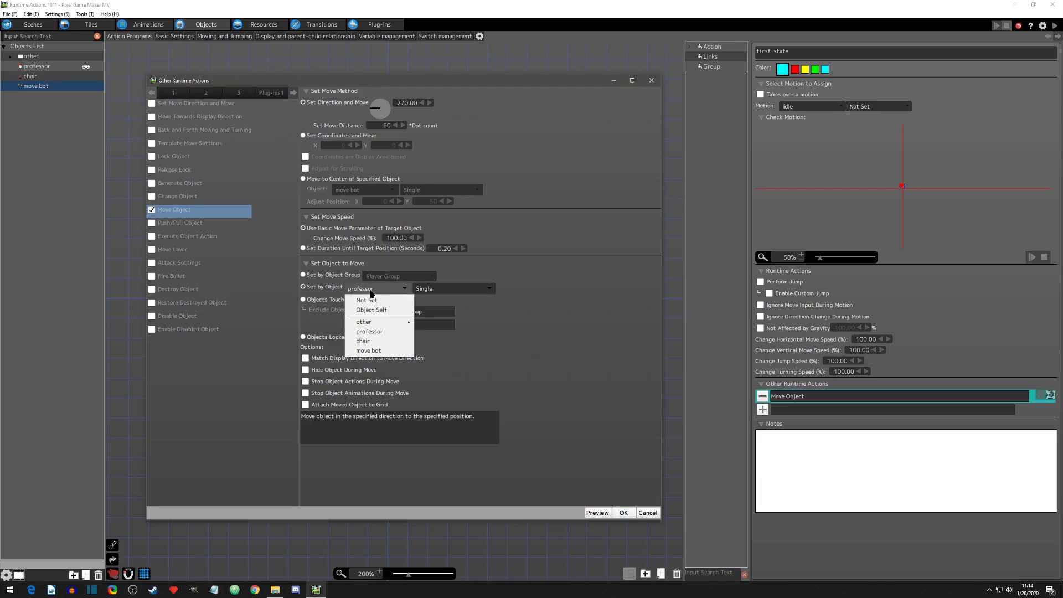
click(368, 343)
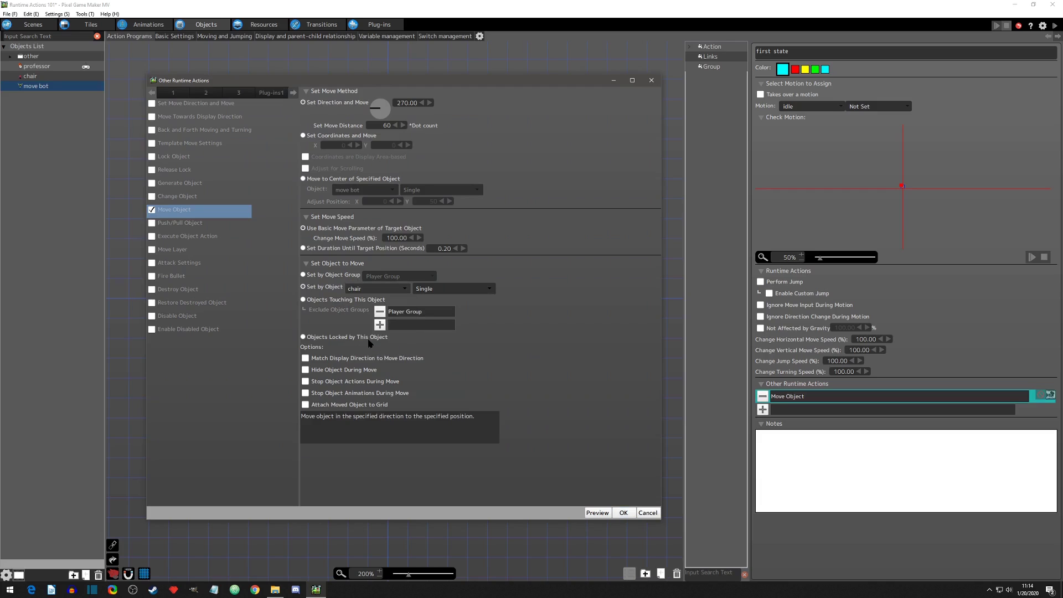
click(624, 513)
Inspect the horizontal move speed in the chair's Lifeless State and test-play the chair's move.
click(31, 76)
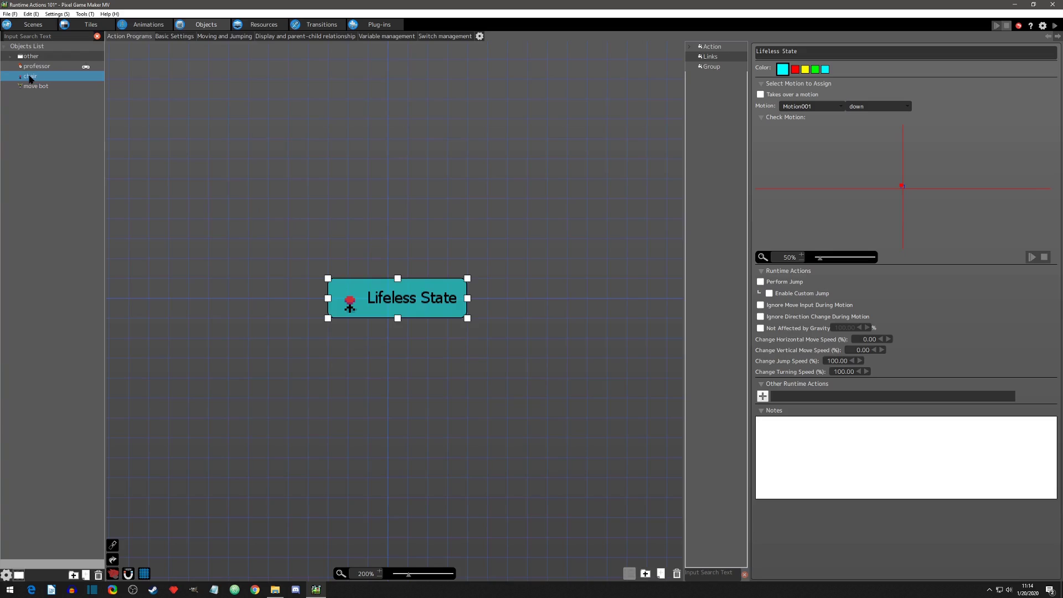
click(862, 339)
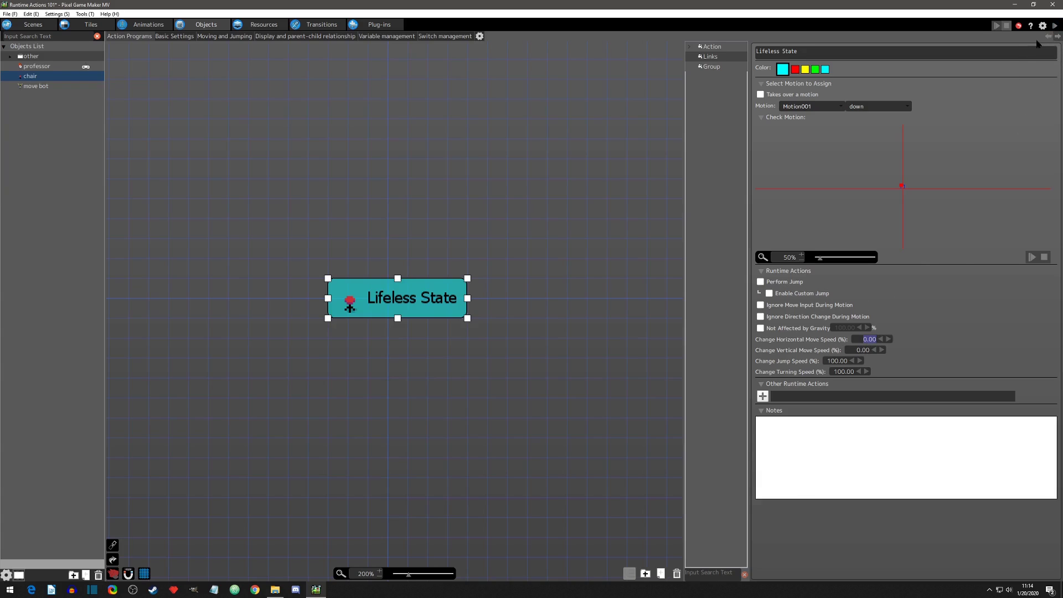
click(1054, 25)
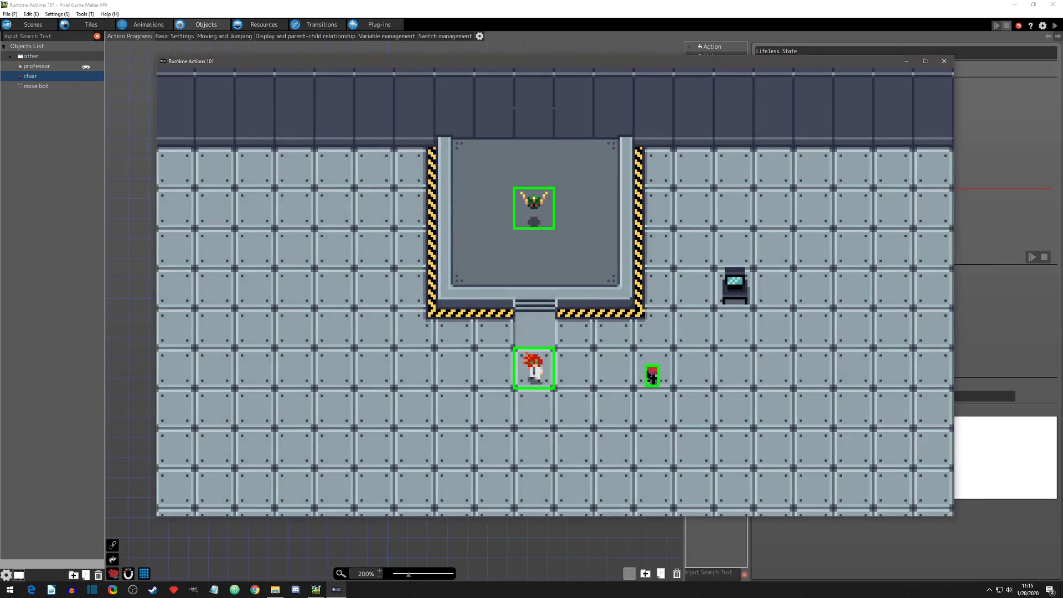
click(944, 61)
Set the move bot's Move Object speed to a 0.20-second duration until target position and test-play it.
click(39, 85)
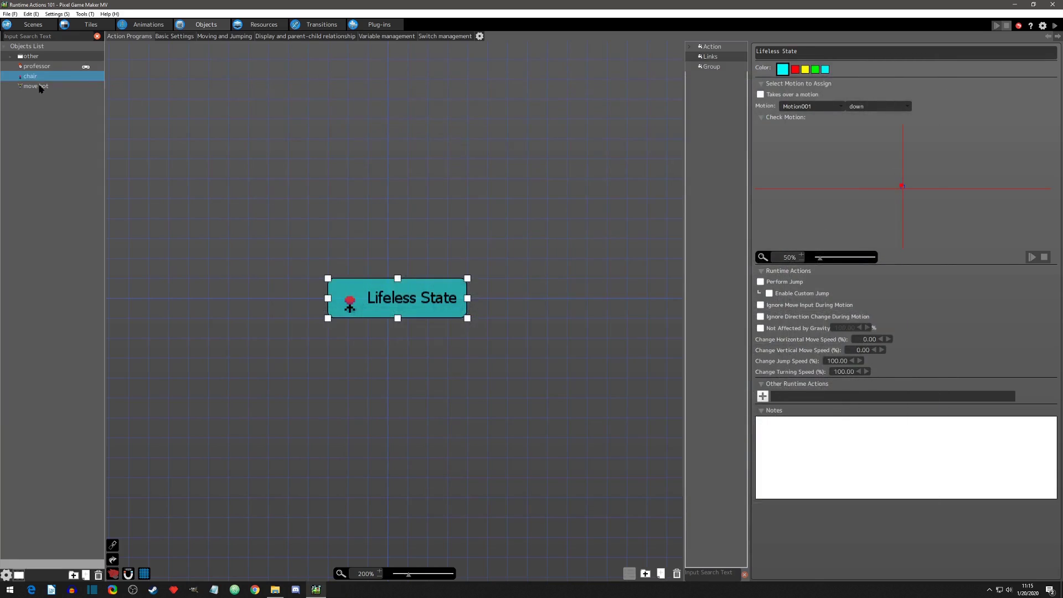
double_click(793, 397)
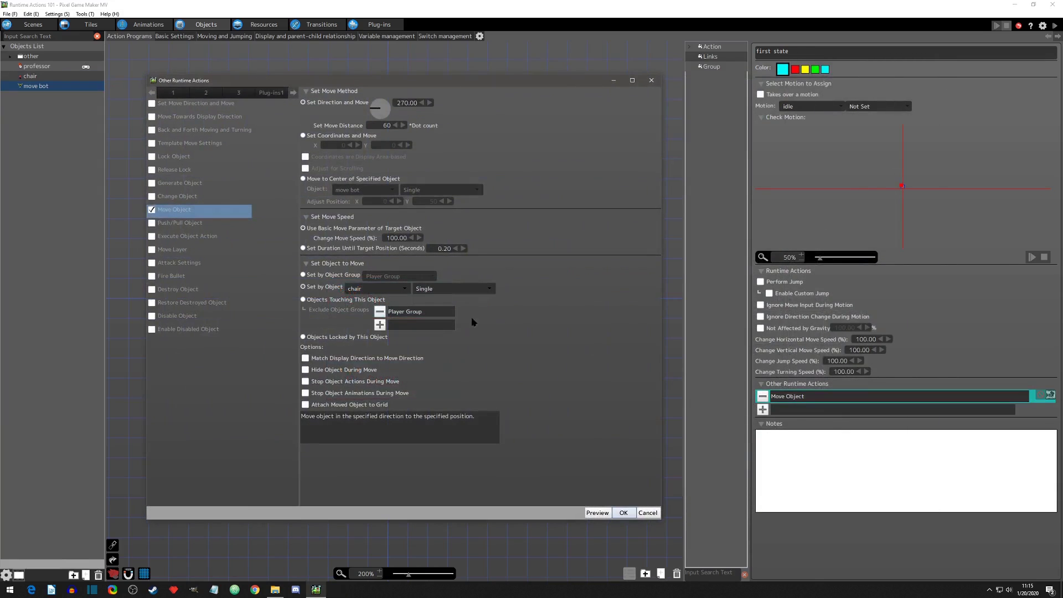
click(303, 248)
click(623, 513)
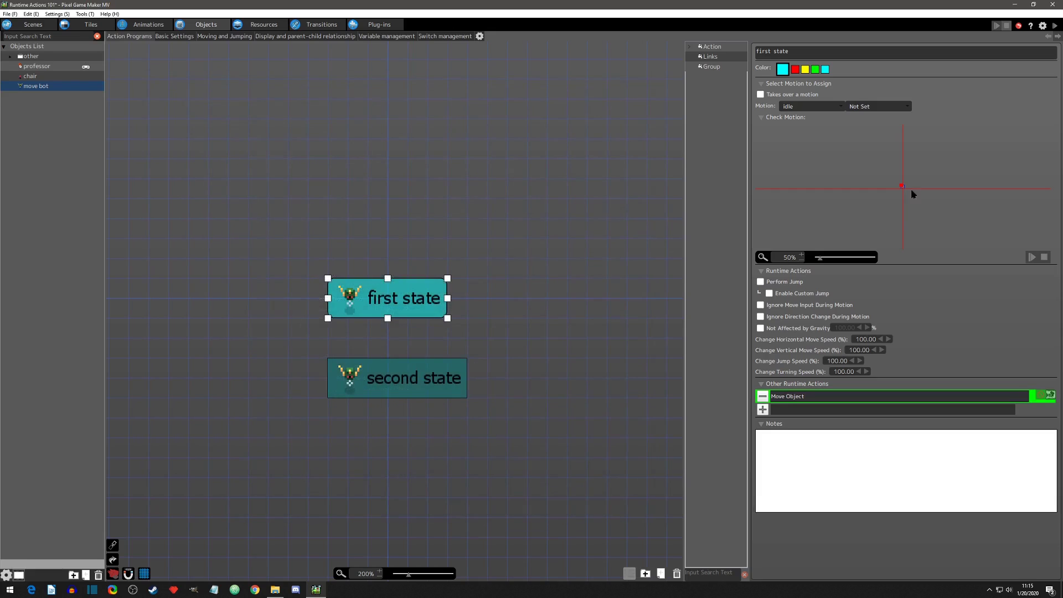
click(1054, 26)
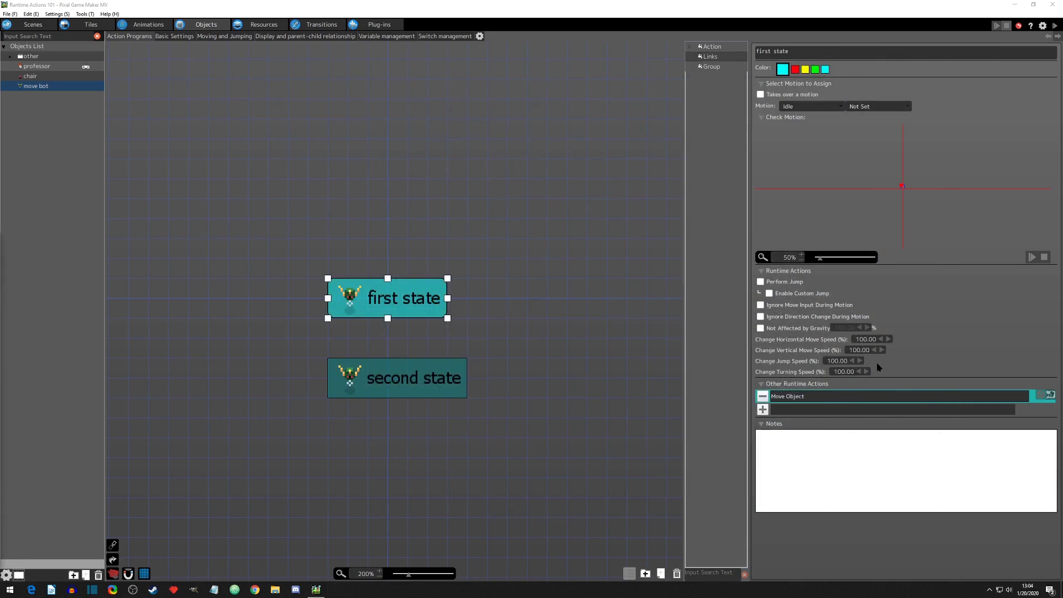
Set the Move Object distance to 120 dots and its speed to use the target object's basic move parameter.
click(1050, 395)
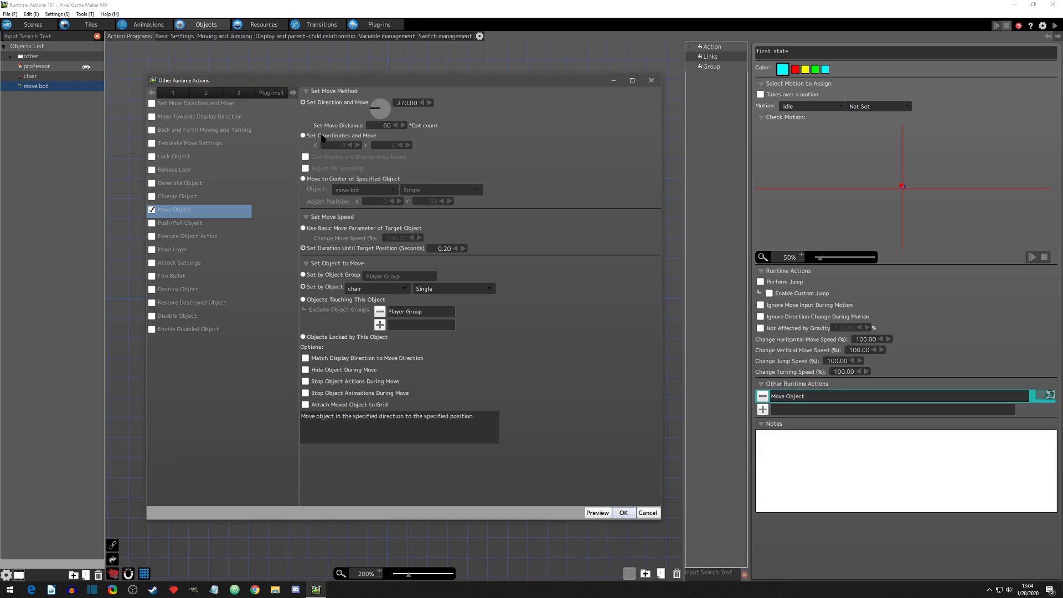
double_click(386, 125)
text(120)
click(306, 230)
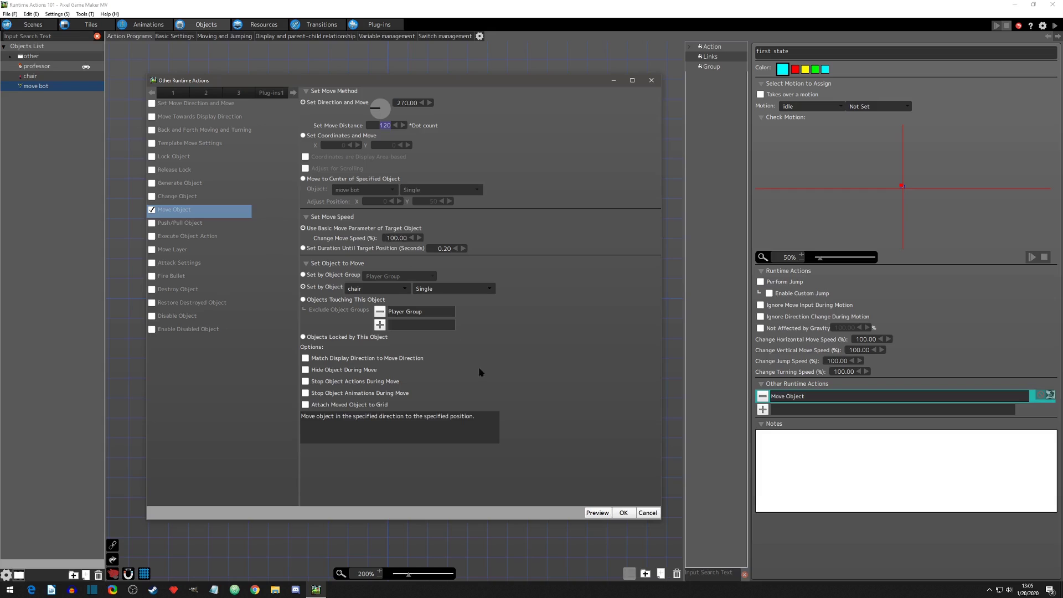
click(624, 513)
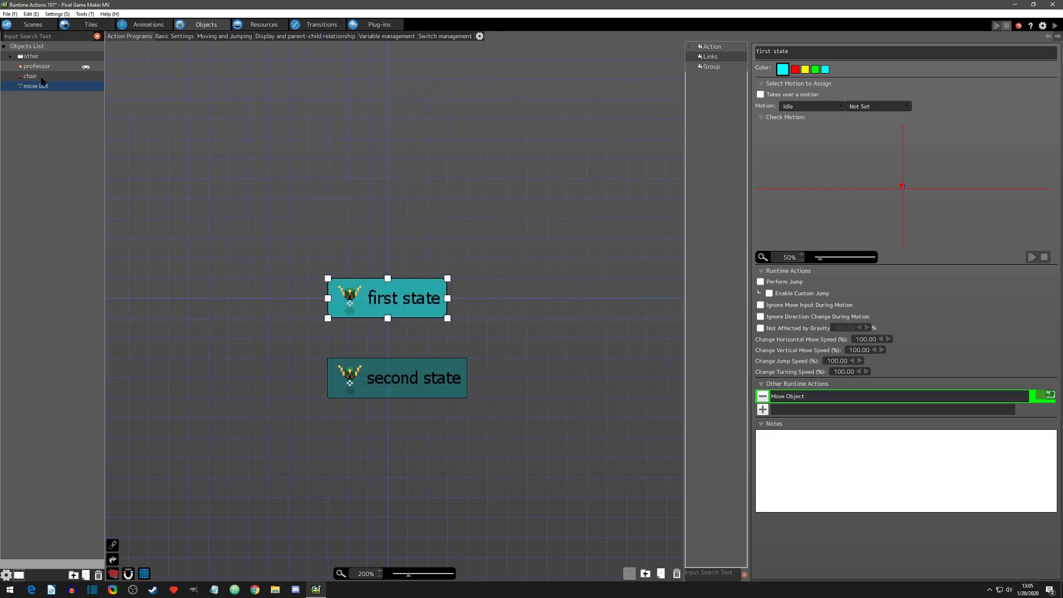
Check the chair's state settings, and test-play the chair's move while walking the professor up and down near its path.
click(39, 75)
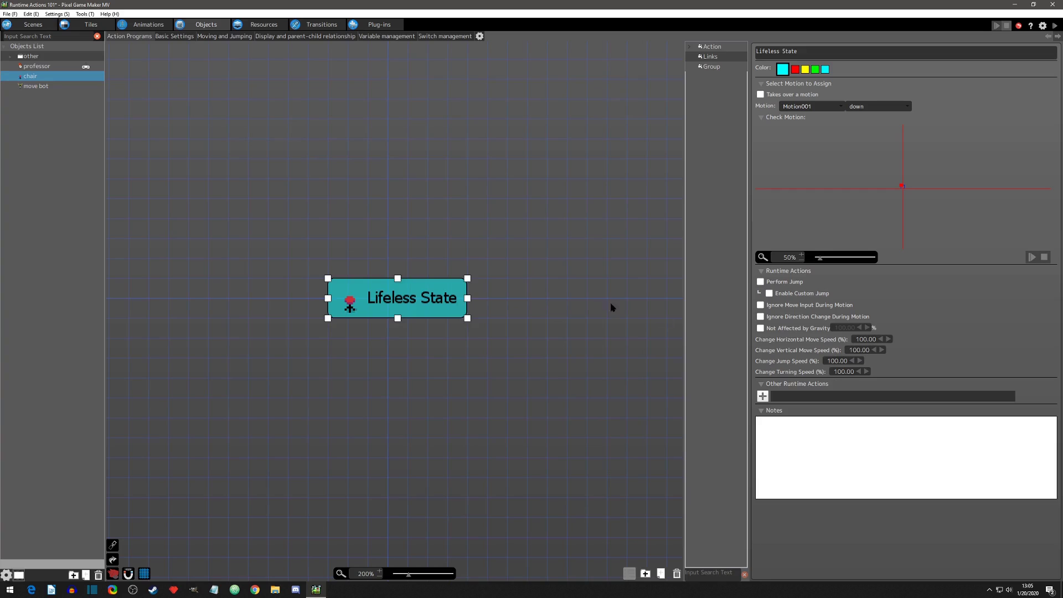
click(42, 86)
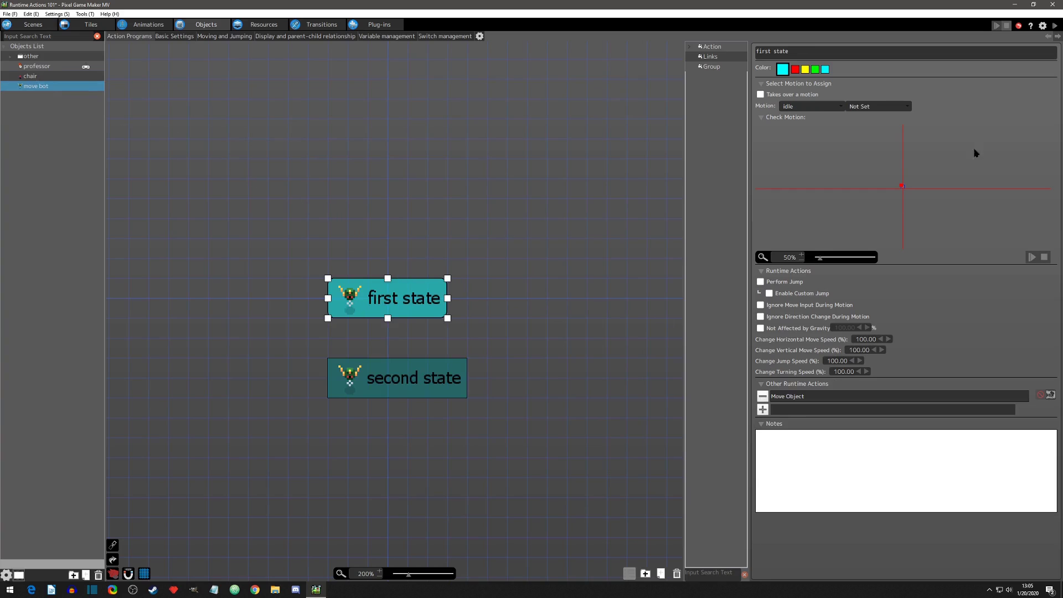
click(1054, 25)
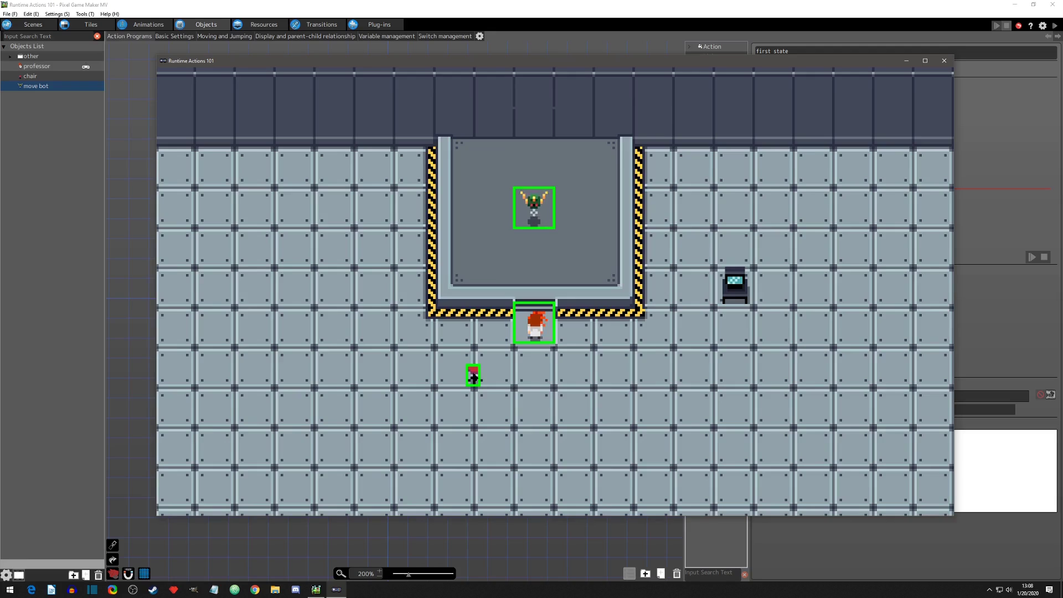
key(s)
key(w)
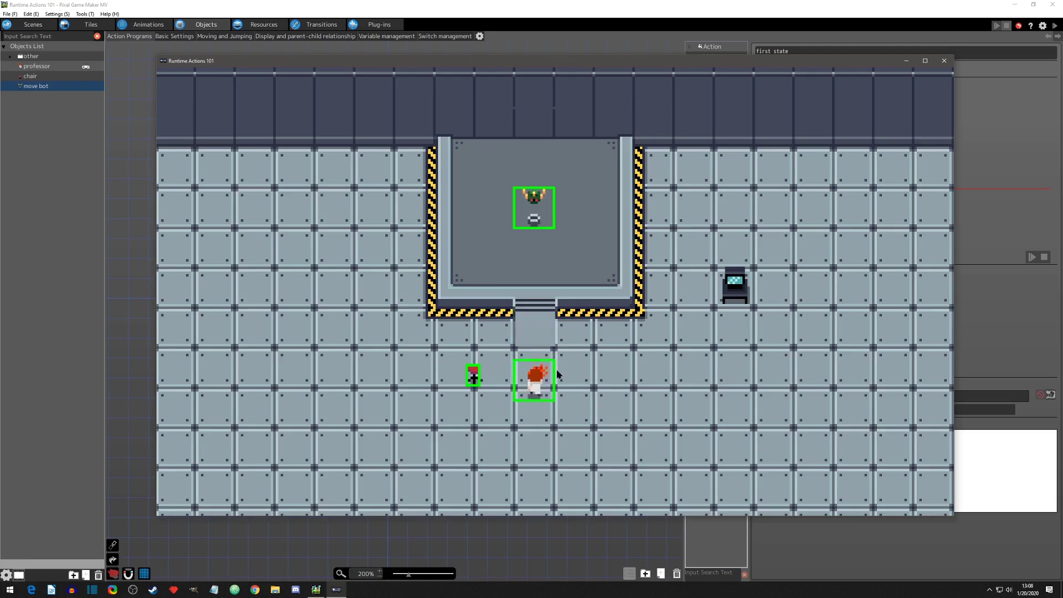
key(s)
key(w)
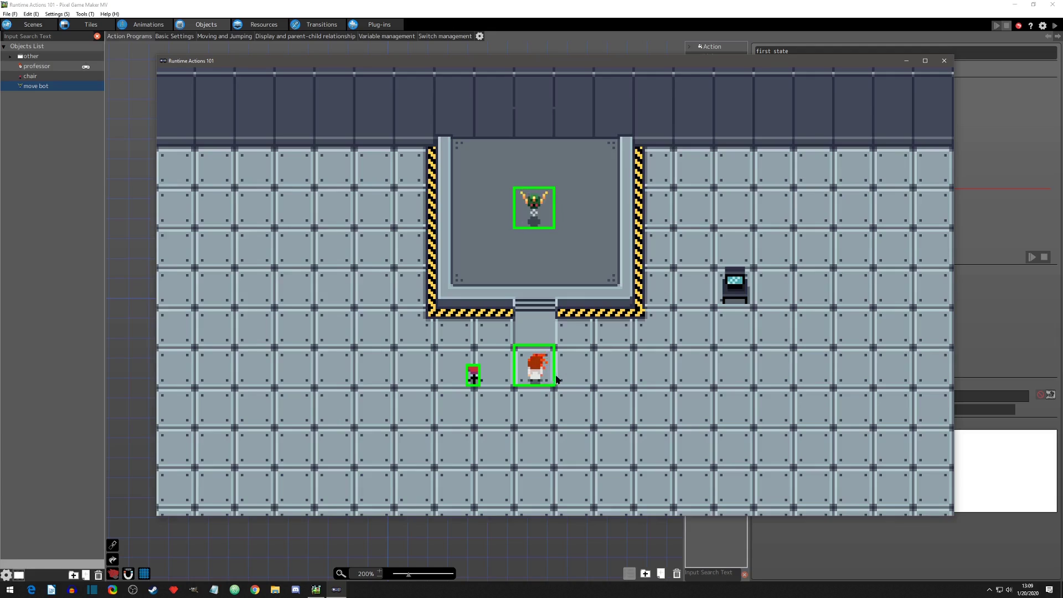
key(Up)
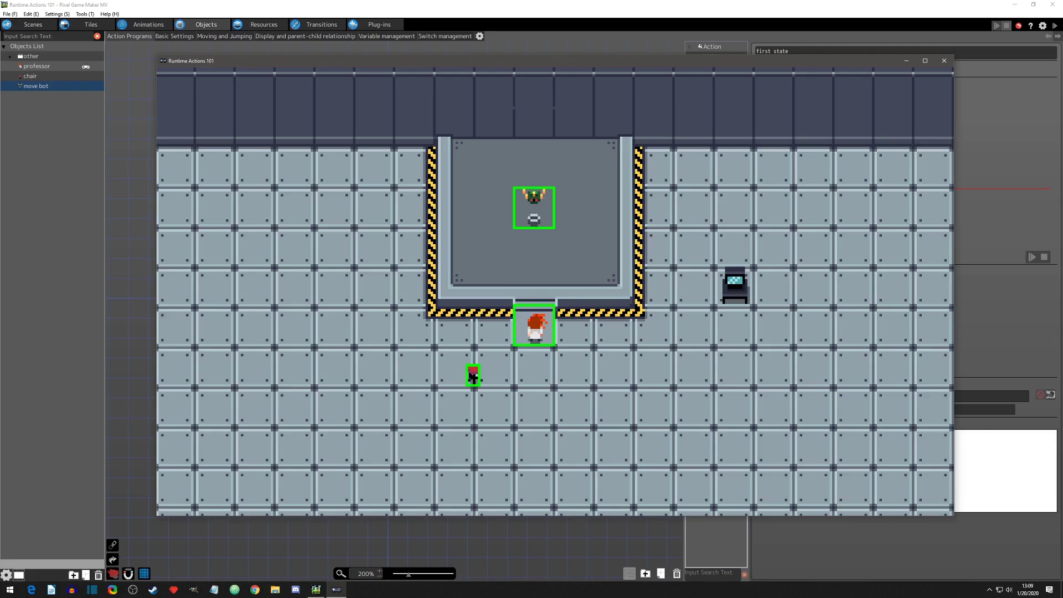
key(Down)
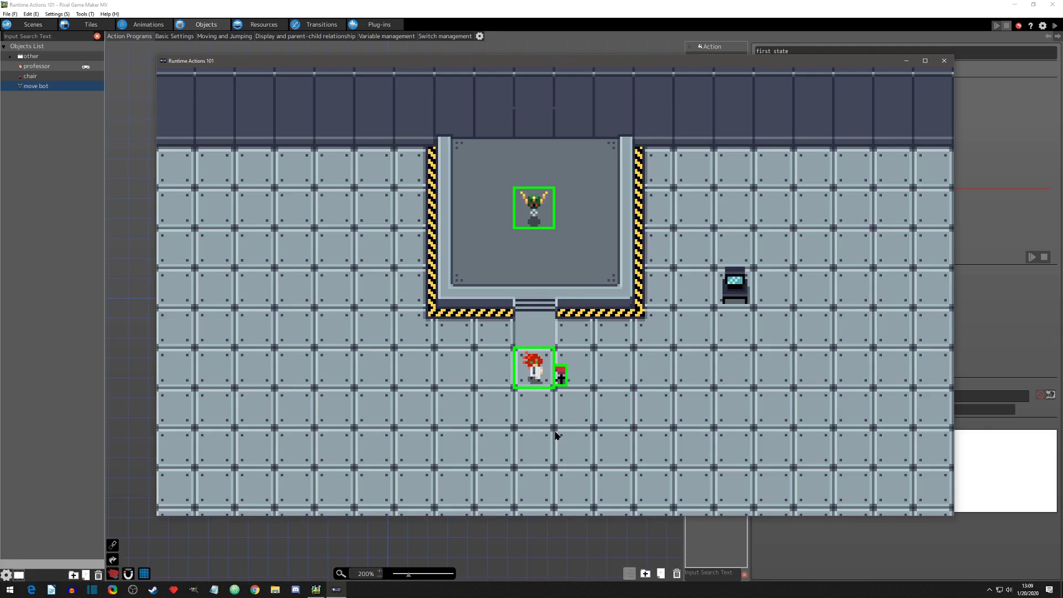
key(Down)
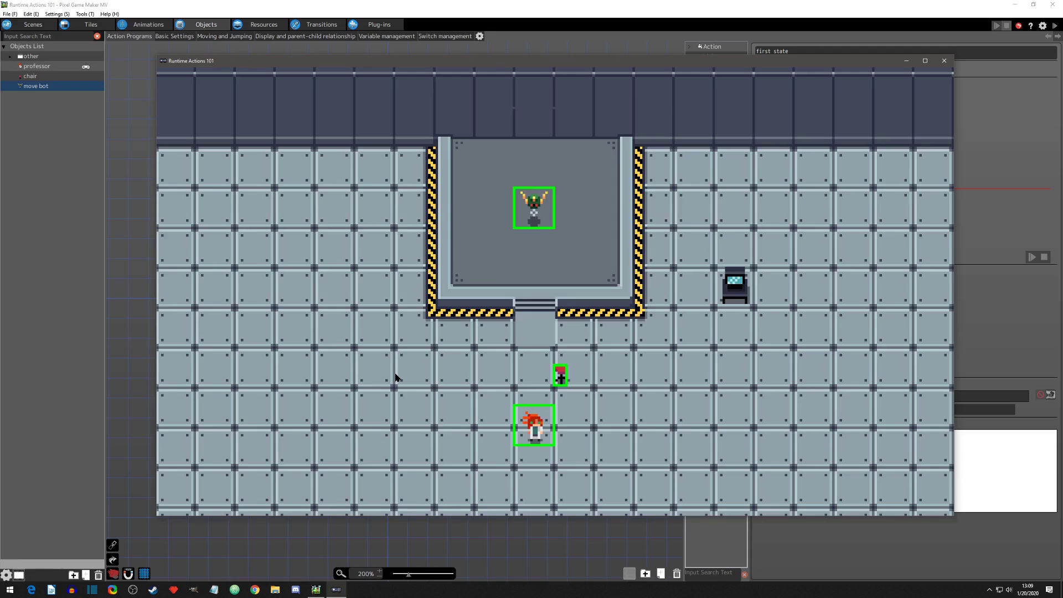
key(Up)
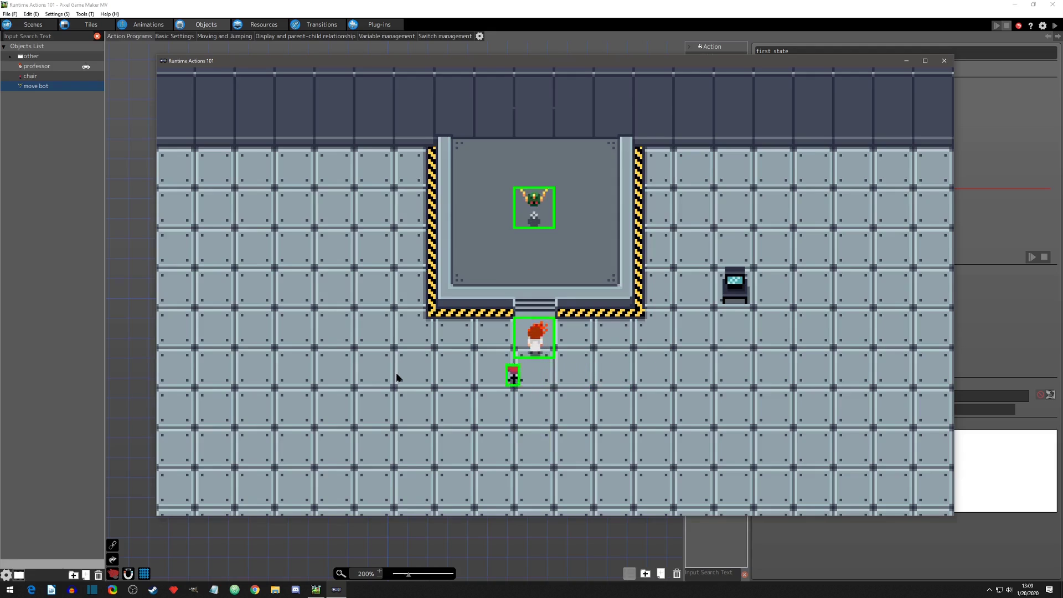
click(944, 60)
Set the professor as the object moved by the move bot's Move Object action.
double_click(796, 396)
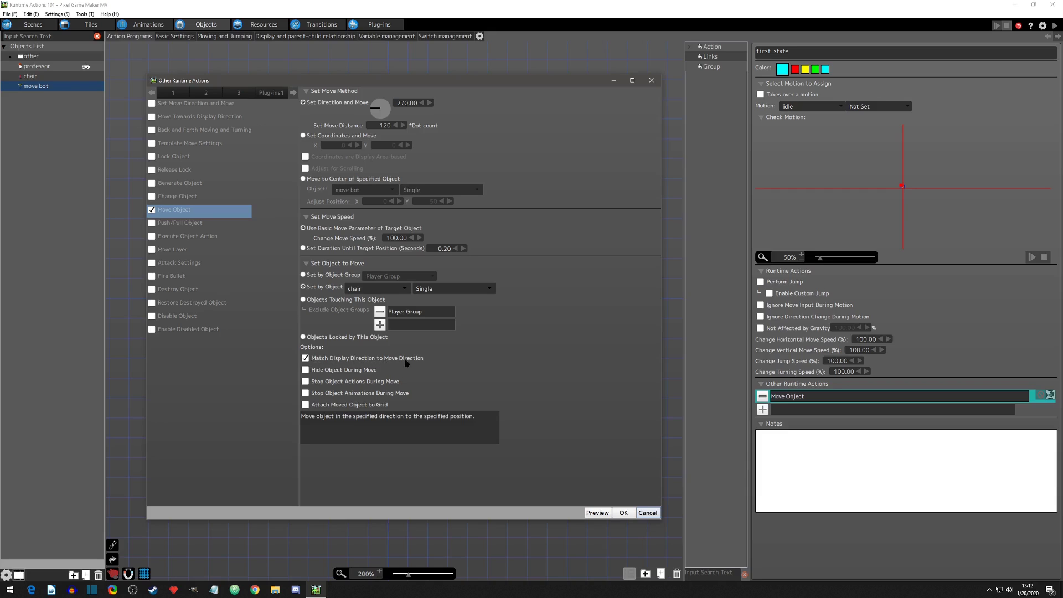
click(382, 290)
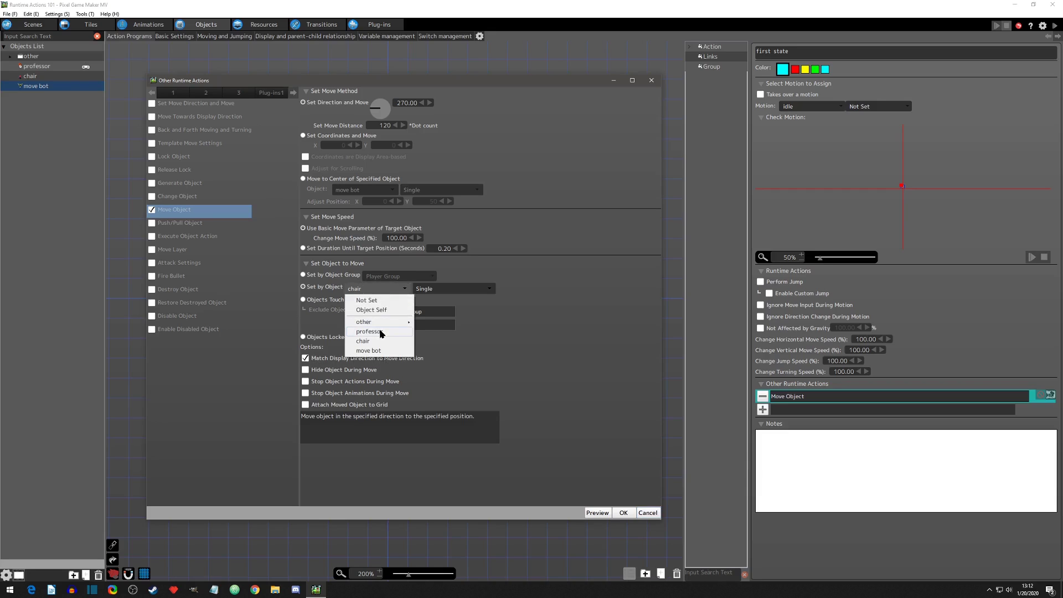
click(382, 333)
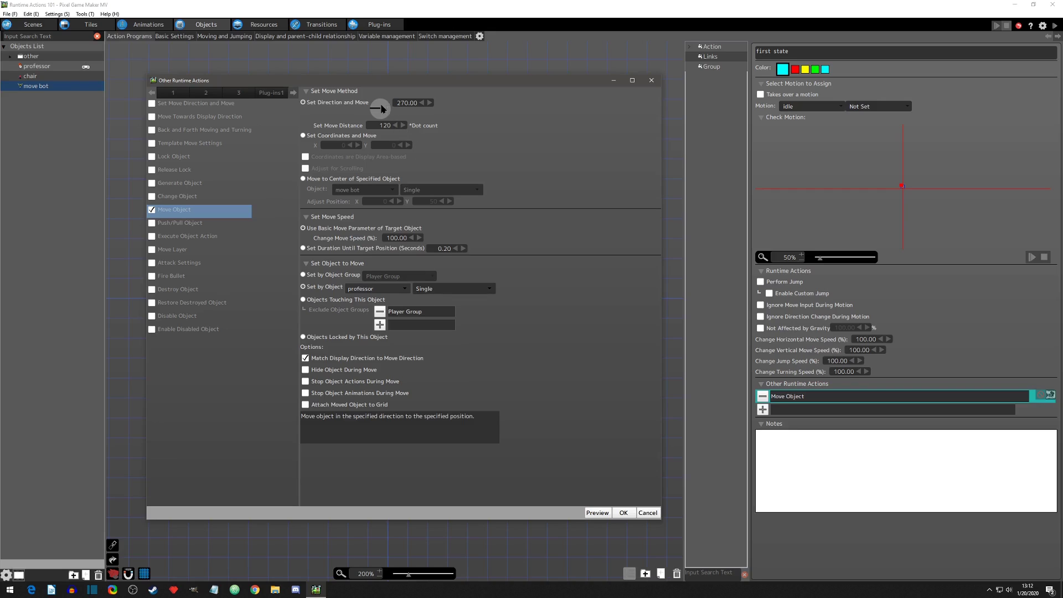
Set the Move Object direction to 0.00 and its distance to 20 dots, and test-play the professor's move.
drag(380, 111, 404, 102)
click(399, 103)
drag(398, 103, 450, 102)
text(0)
key(Return)
double_click(384, 126)
text(20)
click(623, 512)
click(1055, 25)
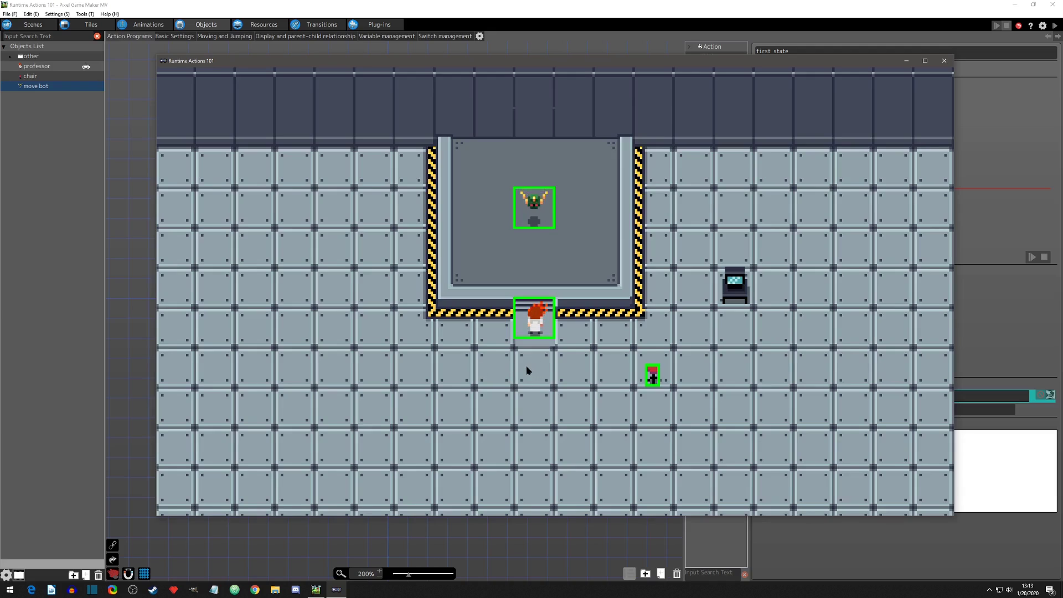
click(944, 61)
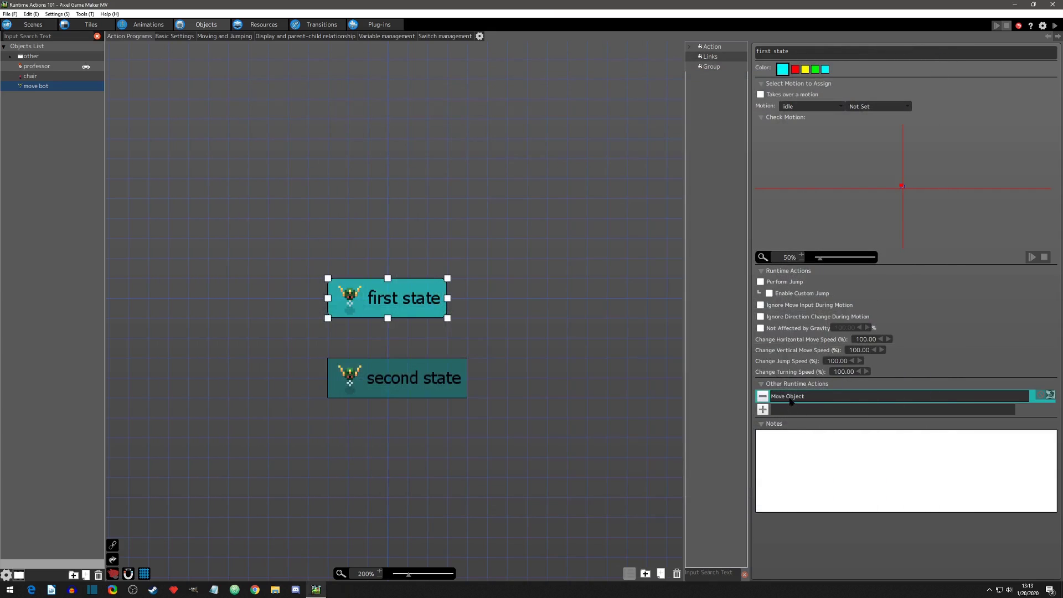
Turn off Match Display Direction to Move Direction, enable Hide Object During Move, and test-play the professor's move.
double_click(790, 396)
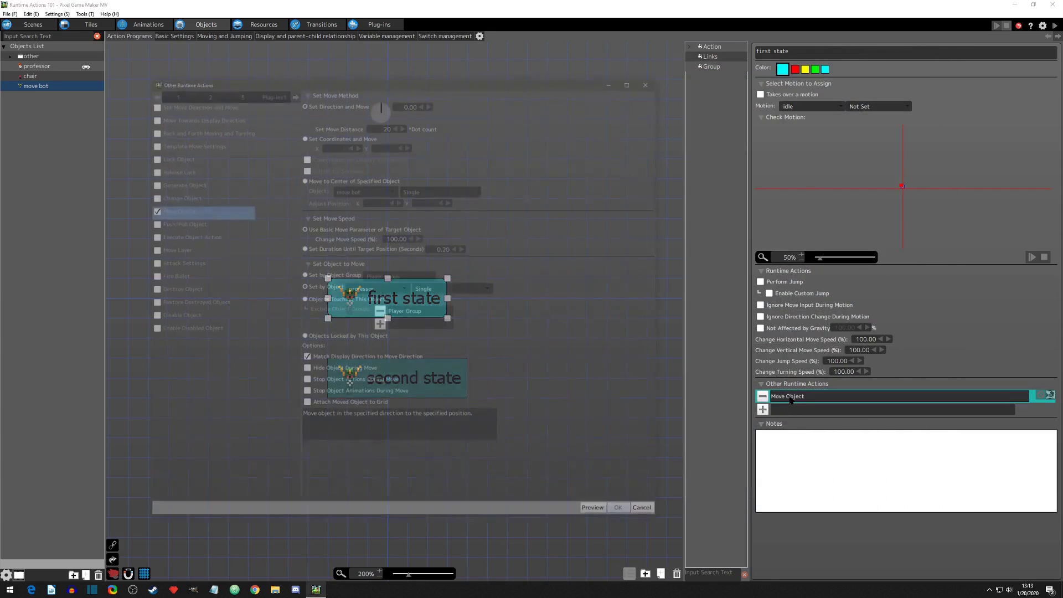
click(306, 371)
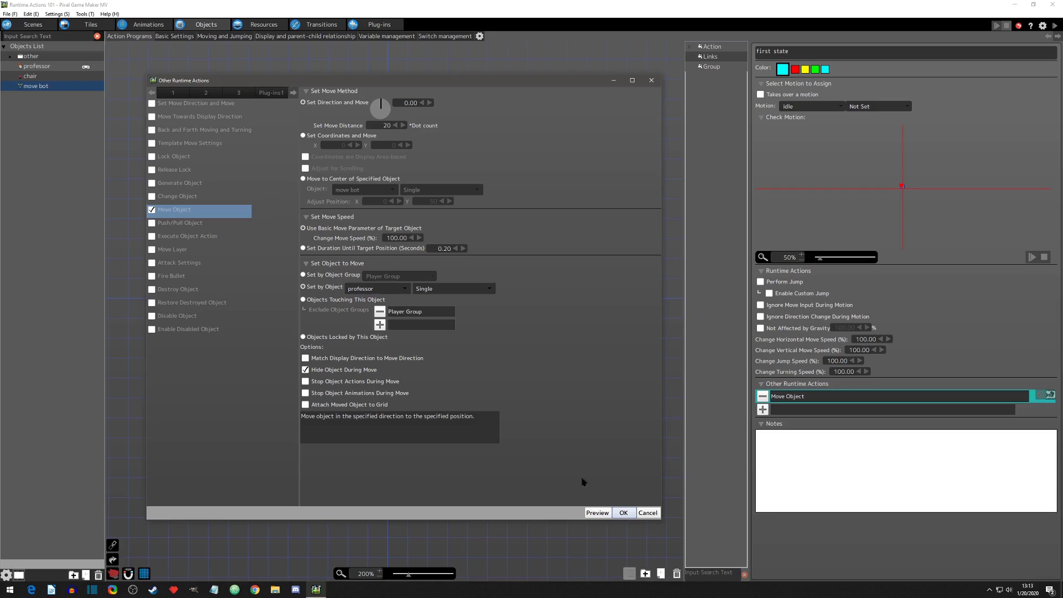
click(624, 512)
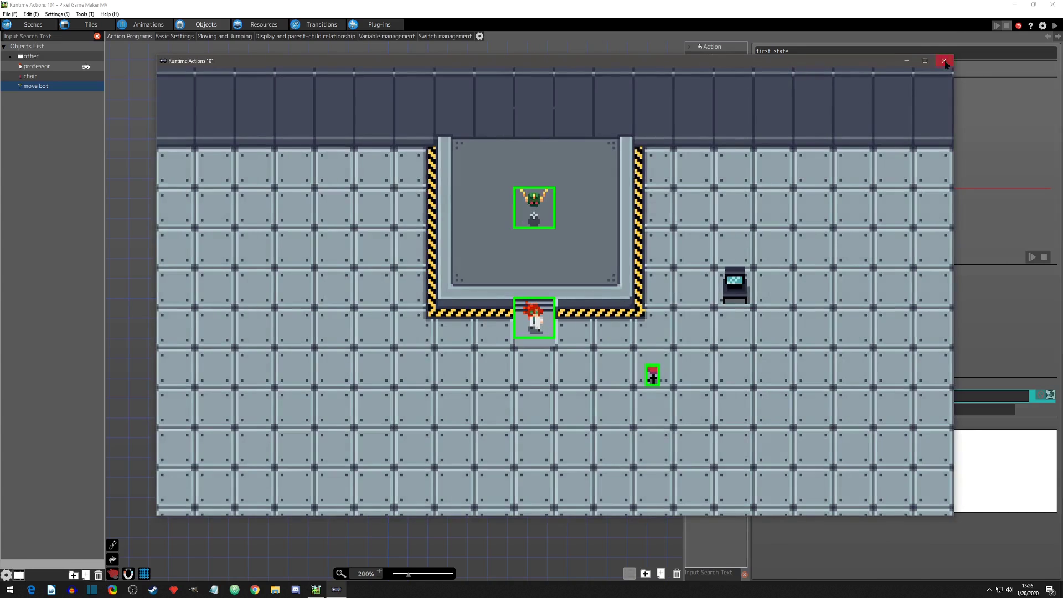
click(944, 61)
Set the Move Object direction to 270.00 and its distance to 90 dots, and test-play the hidden move.
double_click(815, 403)
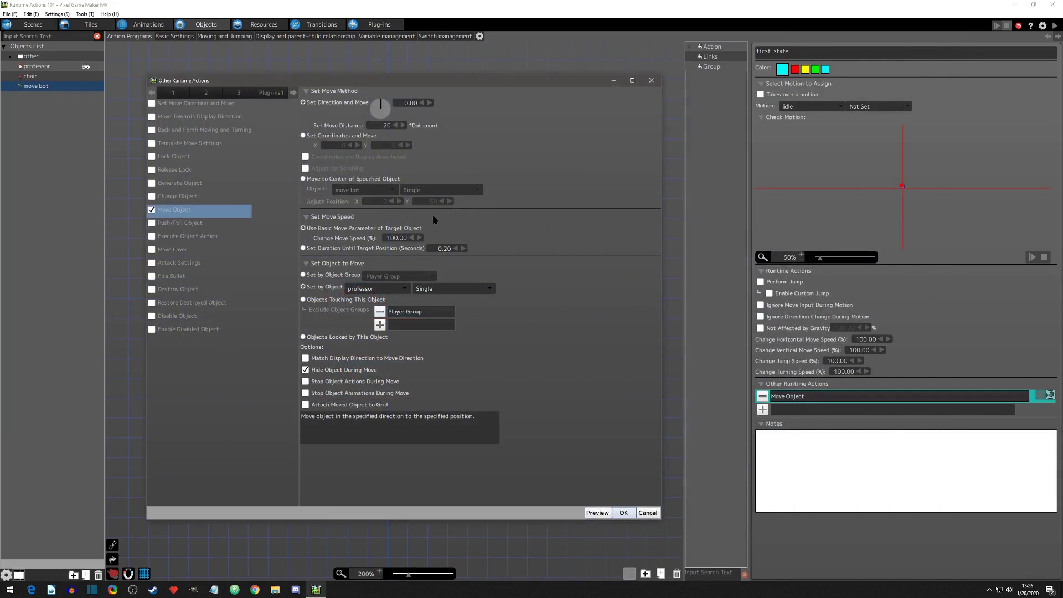
double_click(414, 105)
text(270)
key(Return)
double_click(387, 125)
click(624, 512)
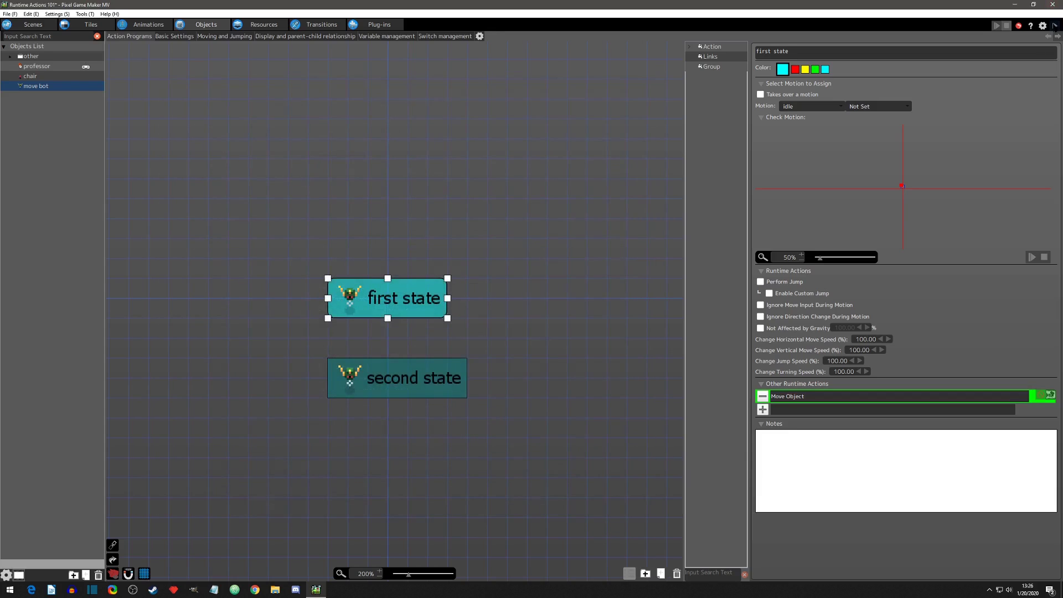
click(1054, 25)
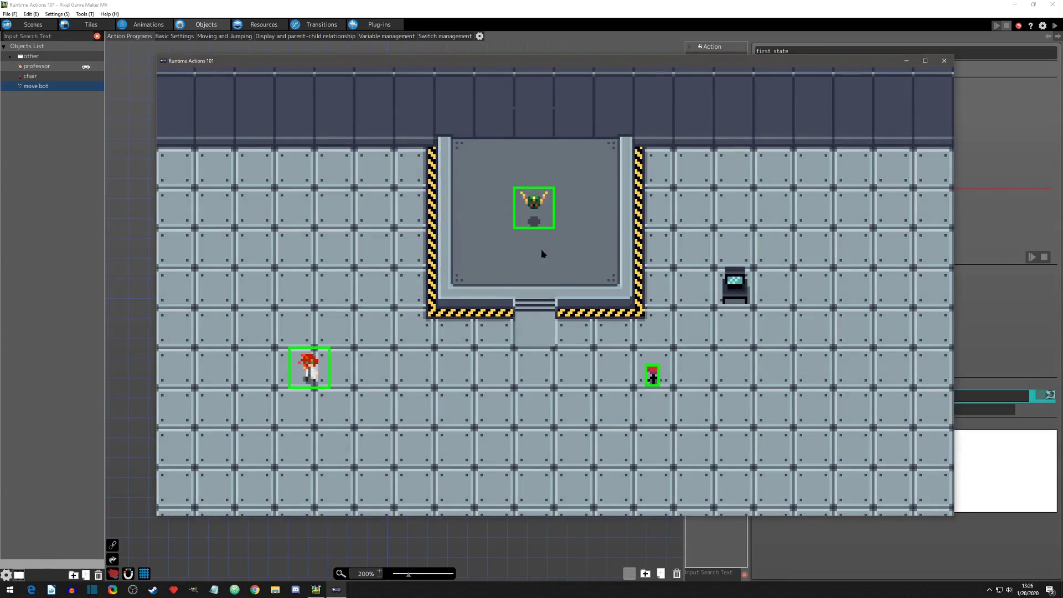
click(944, 61)
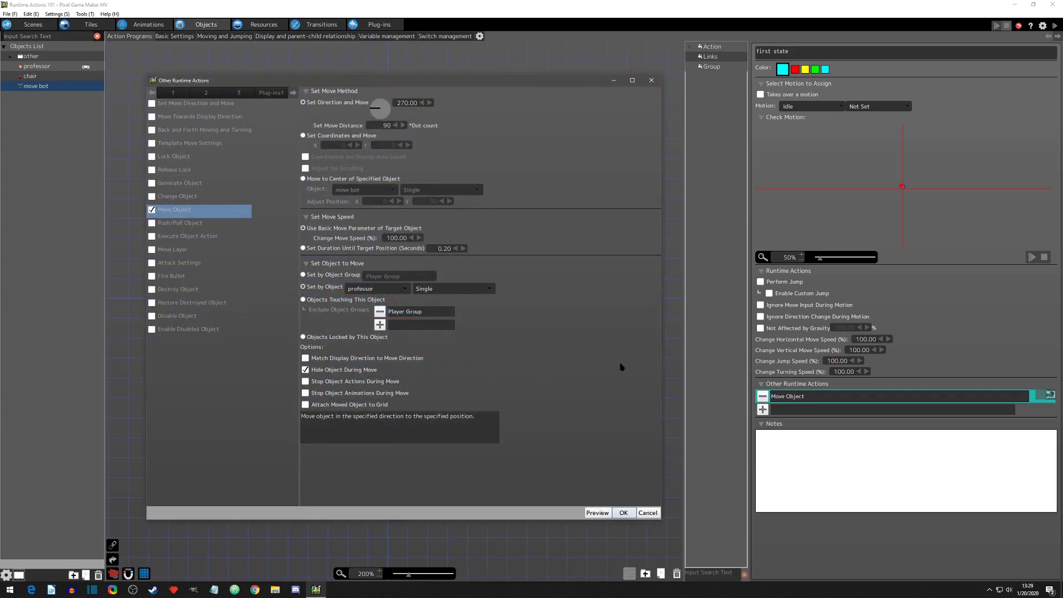
Disable Hide Object During Move and enable Stop Object Actions During Move for the professor's move.
click(305, 369)
click(305, 382)
click(622, 514)
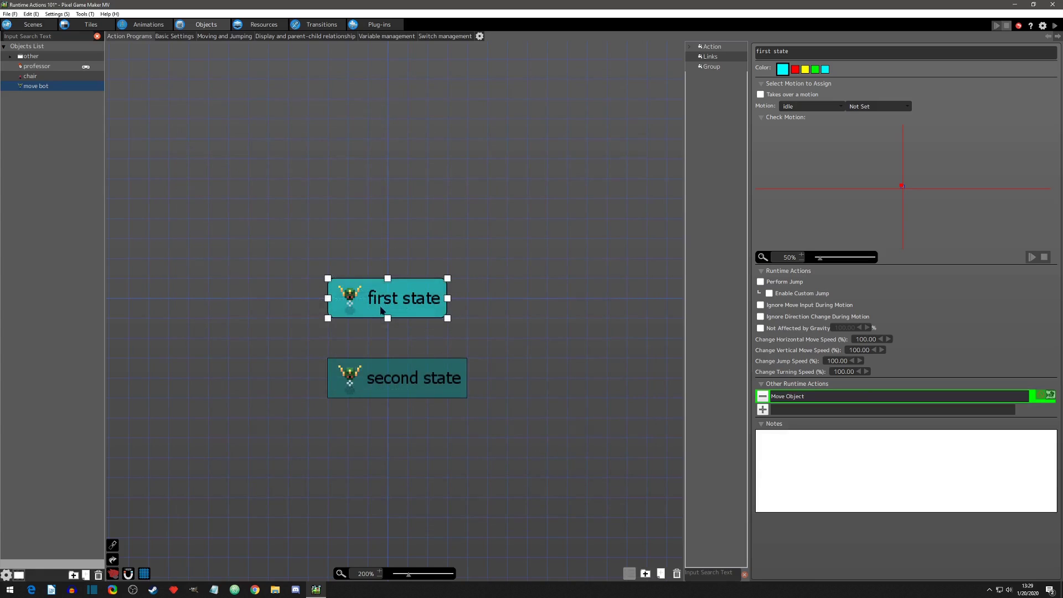
Link the move bot's first state to its second state with the Change Unconditionally condition.
right_click(390, 307)
click(403, 329)
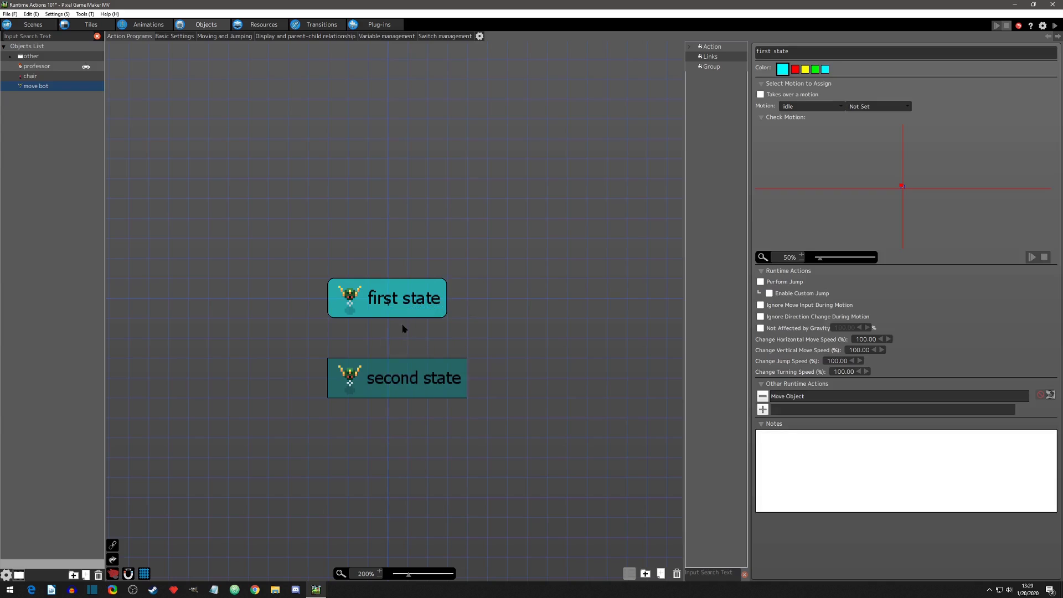
click(388, 382)
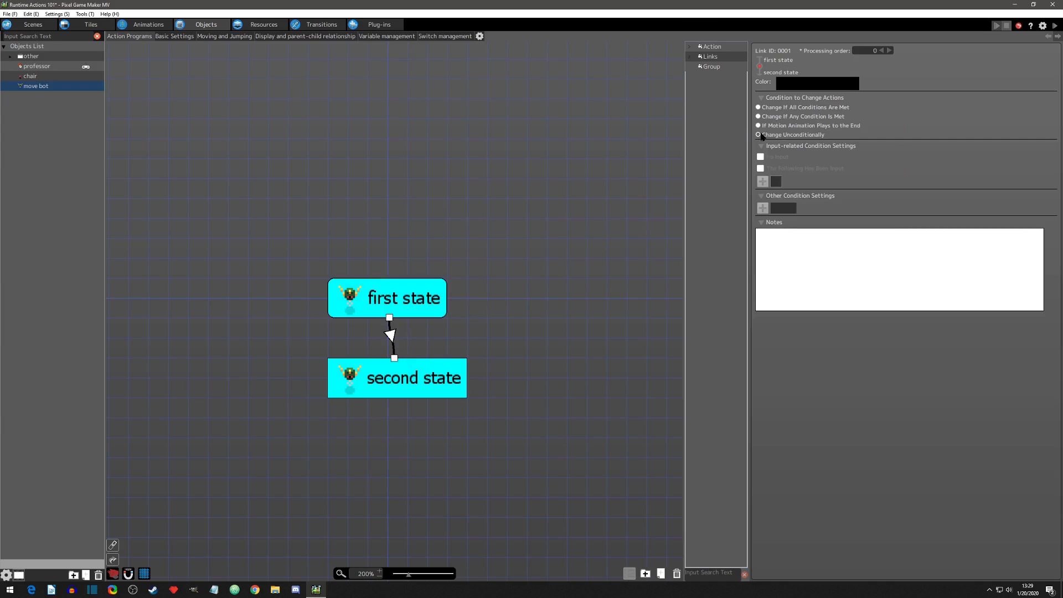
click(489, 279)
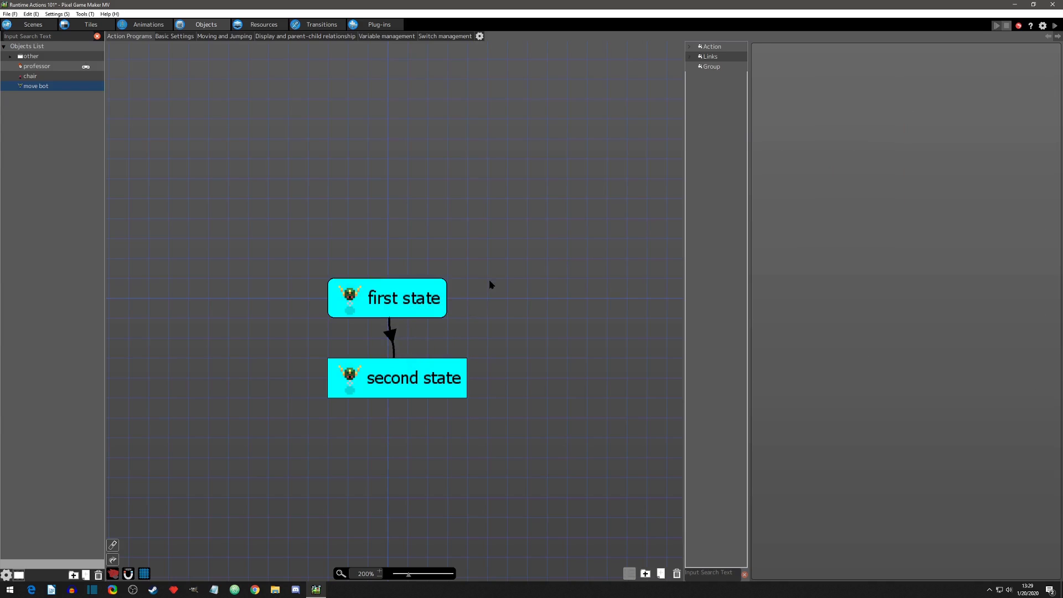
Review the runtime actions of the move bot's first and second states, the Move Object settings and the link condition.
click(404, 377)
click(402, 307)
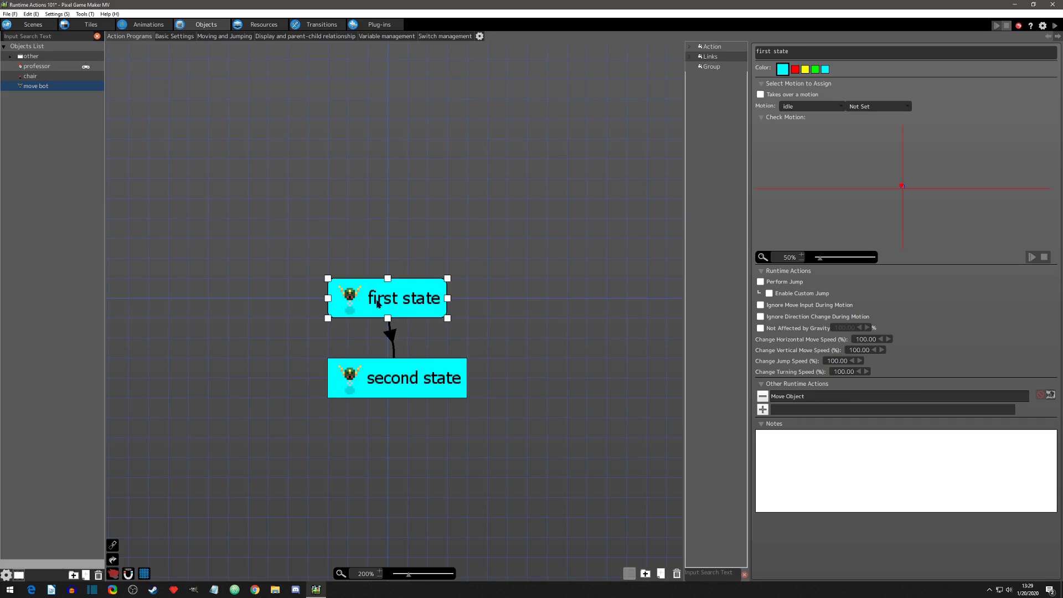
click(400, 385)
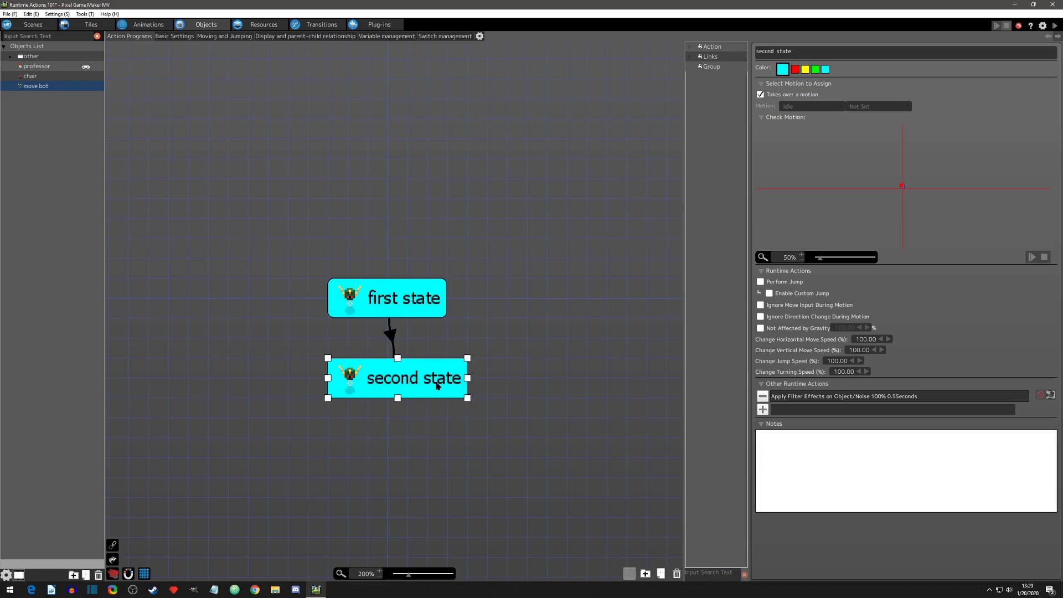
click(399, 309)
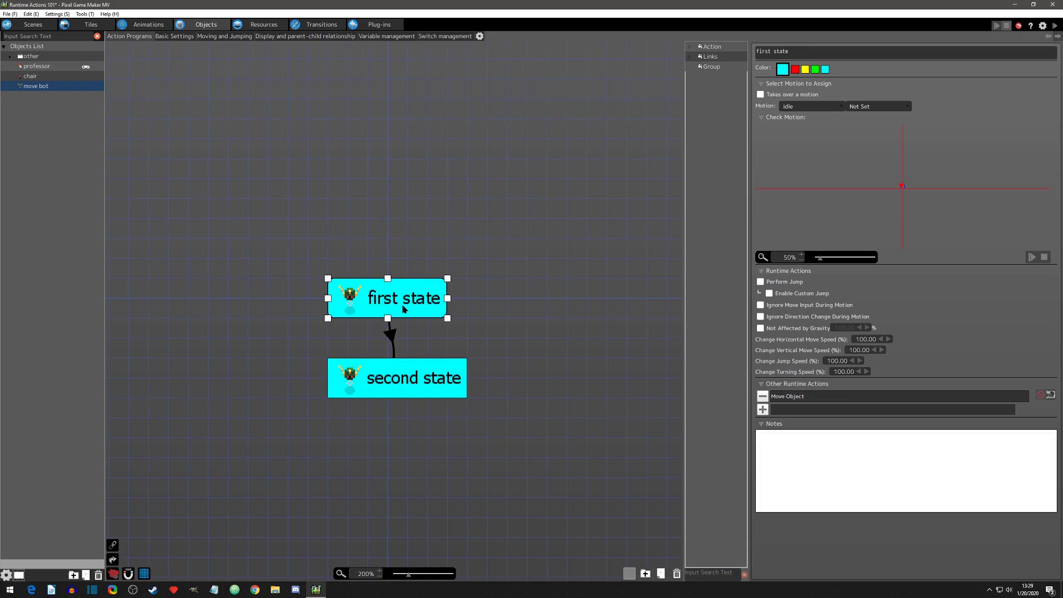
double_click(812, 397)
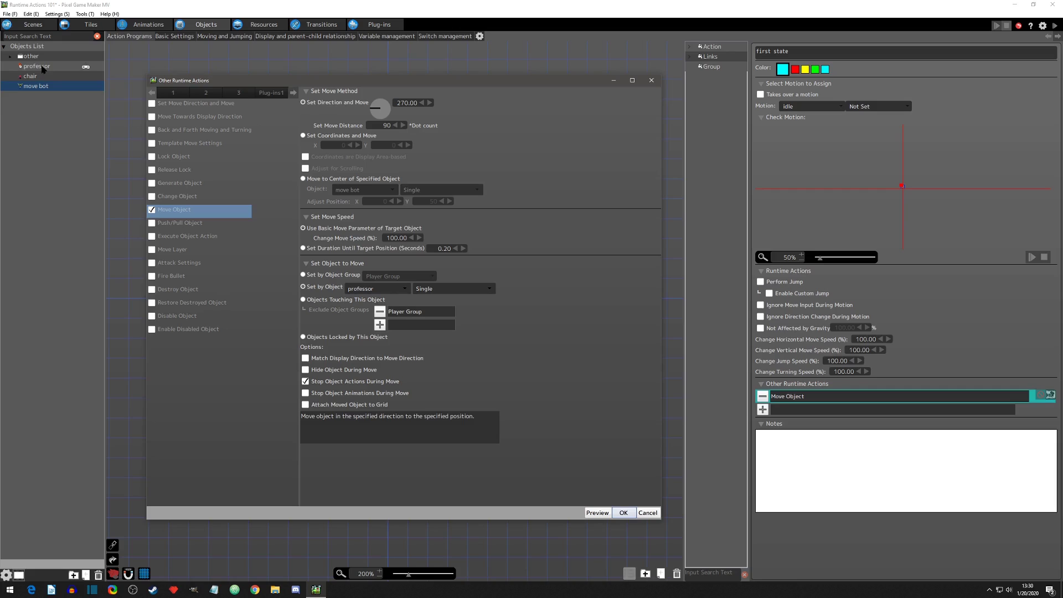
click(623, 512)
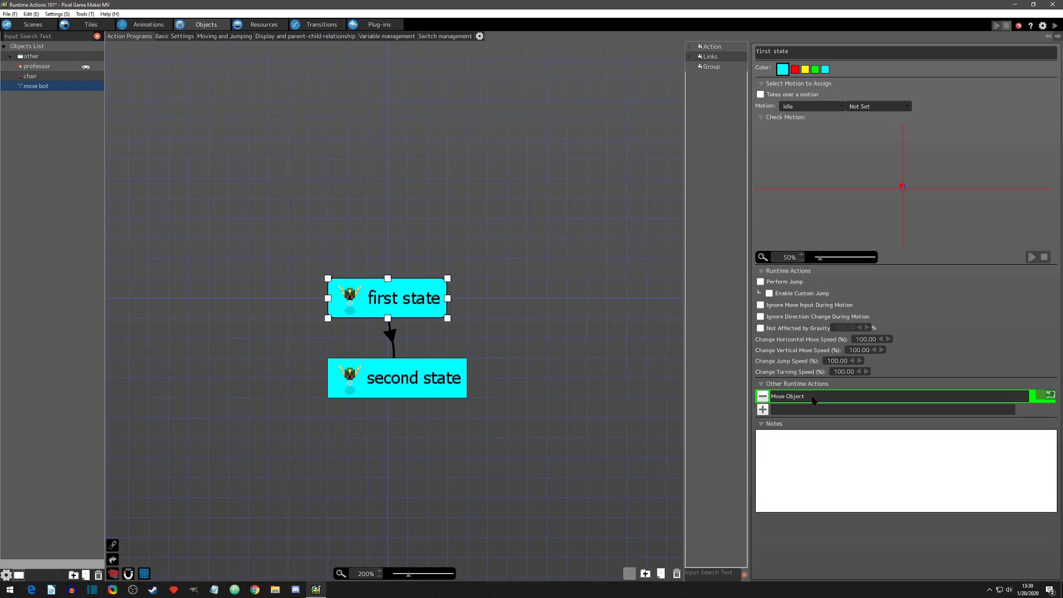
click(394, 336)
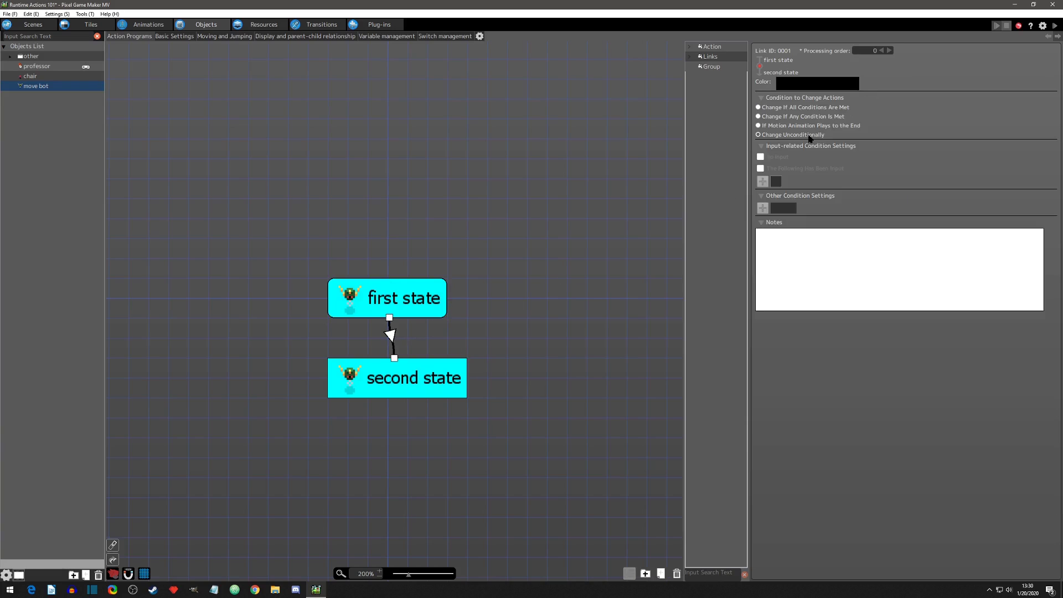
click(413, 379)
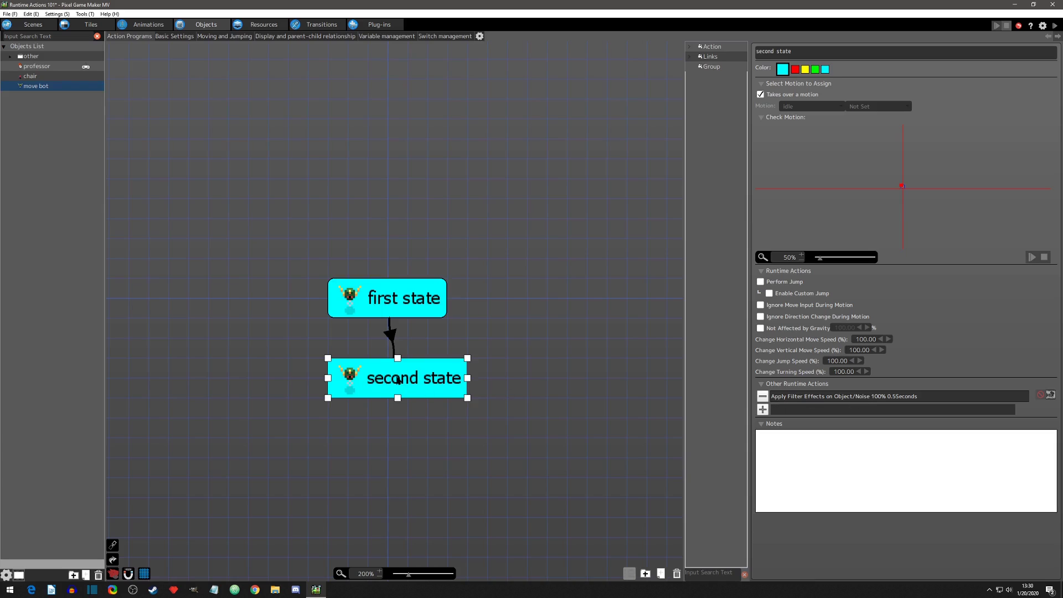
click(398, 309)
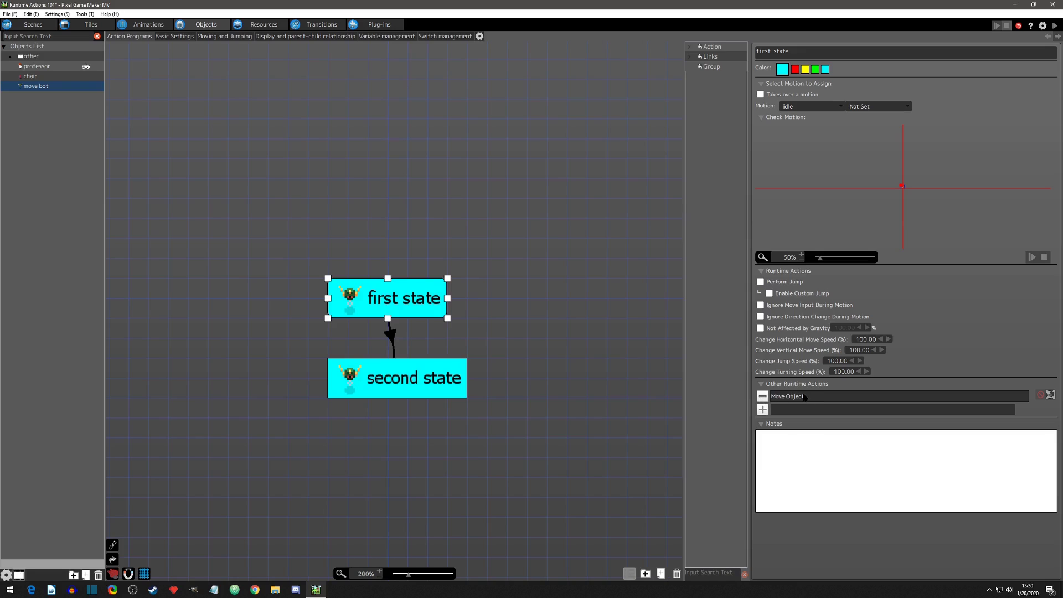
click(411, 373)
click(395, 312)
Test-play the professor's move to the left together with the move bot's linked states.
click(1055, 25)
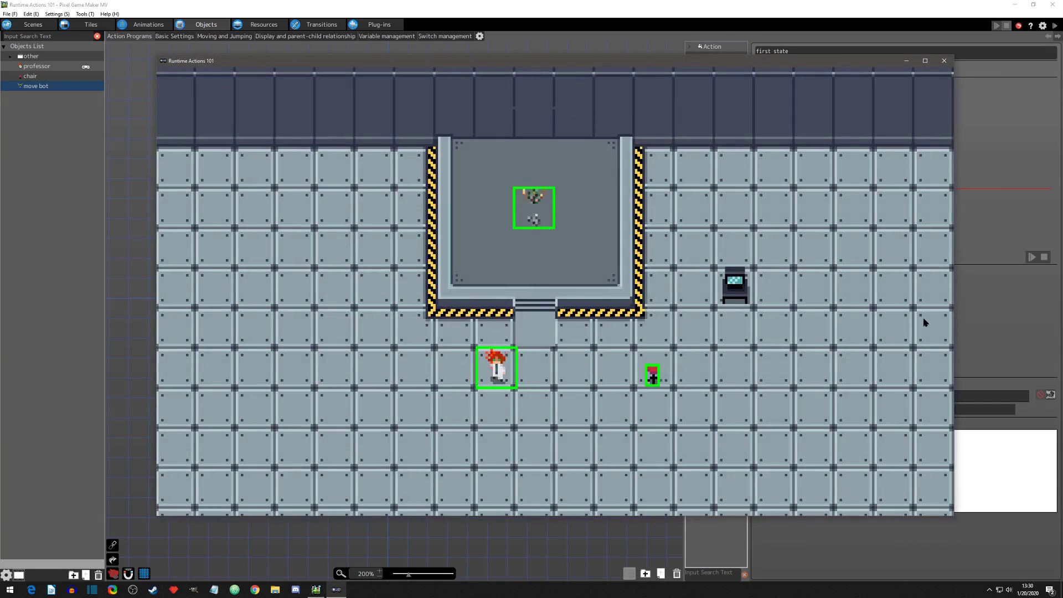
key(Left)
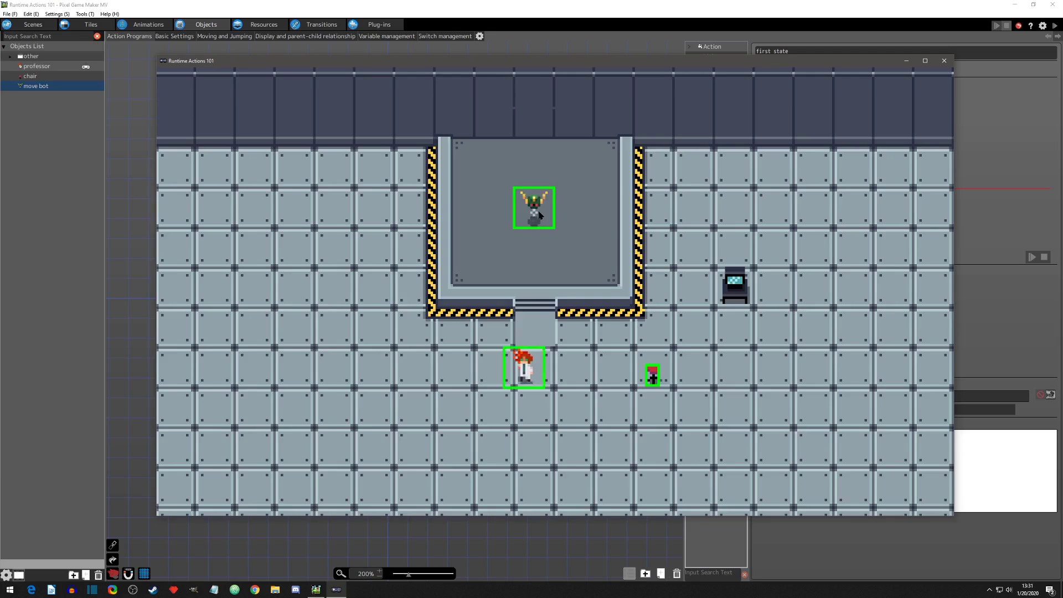
key(Left)
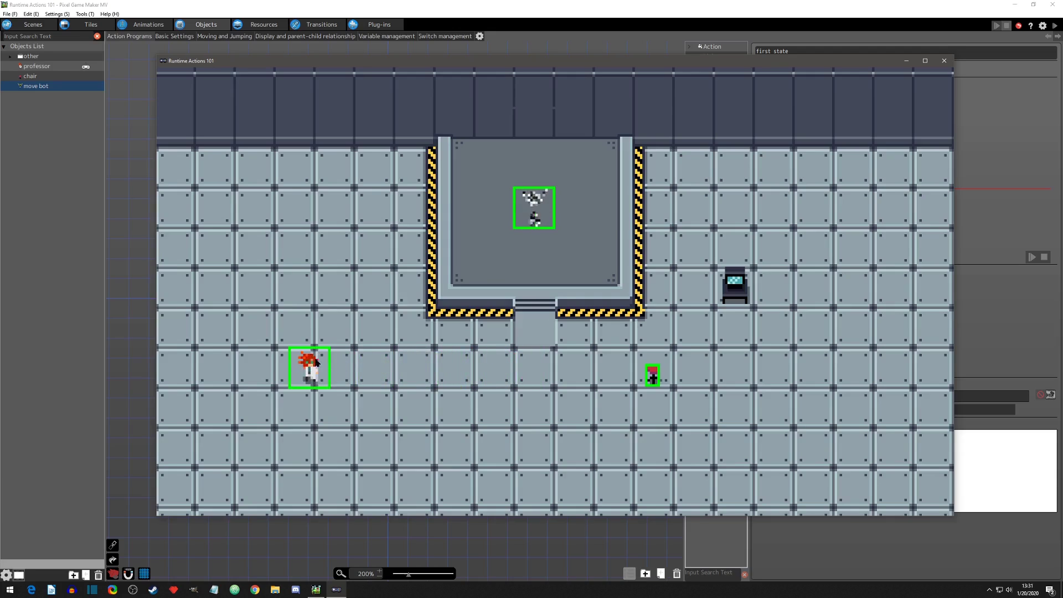
click(944, 60)
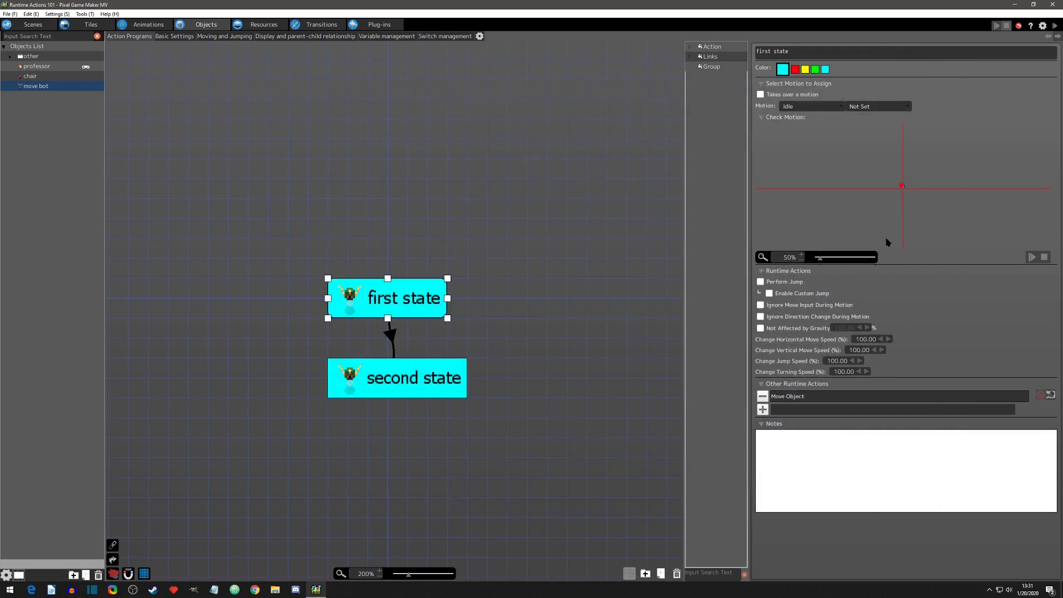
Set the Move Object target to Object Self, and test-play the move bot's own move with its actions stopped.
double_click(795, 397)
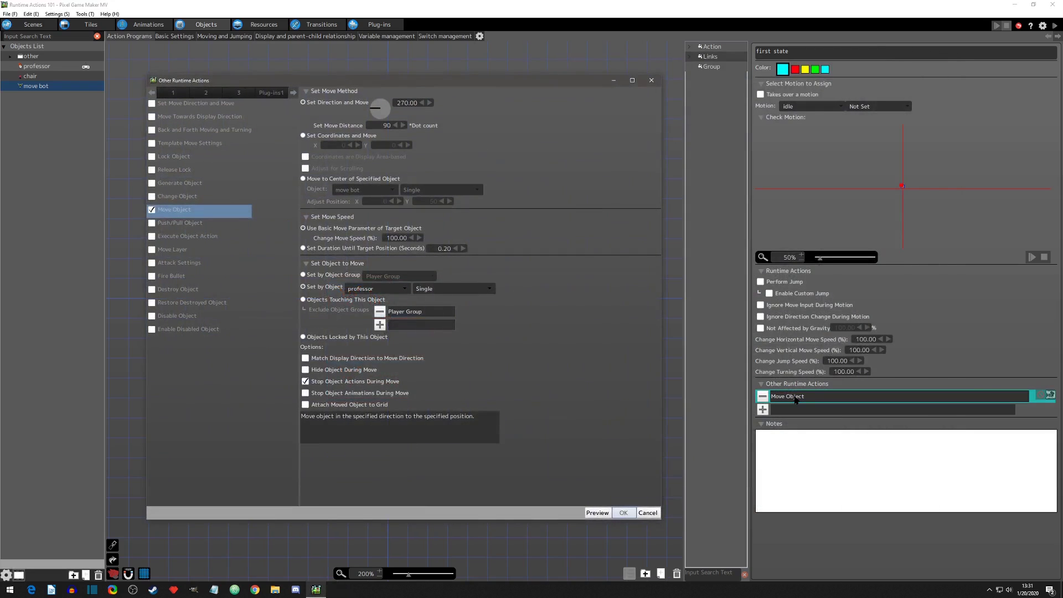
click(376, 291)
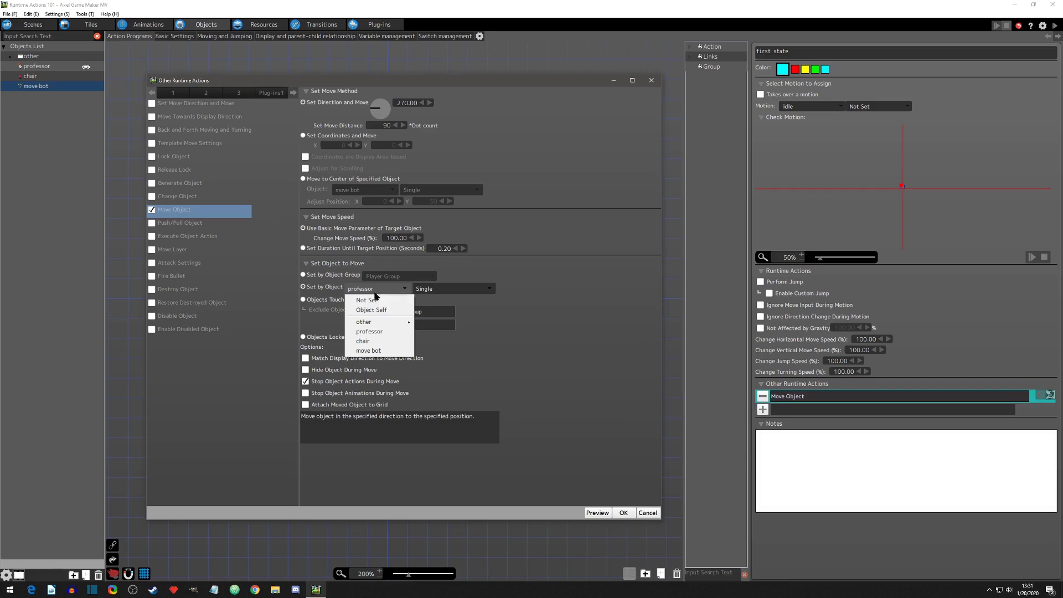
click(380, 326)
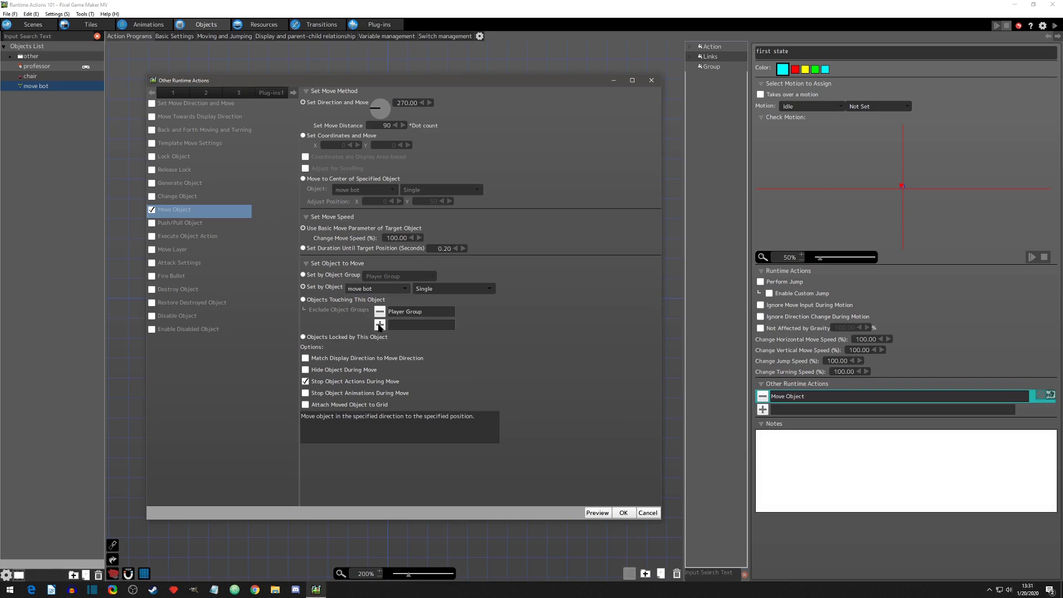
click(382, 290)
click(375, 310)
click(628, 515)
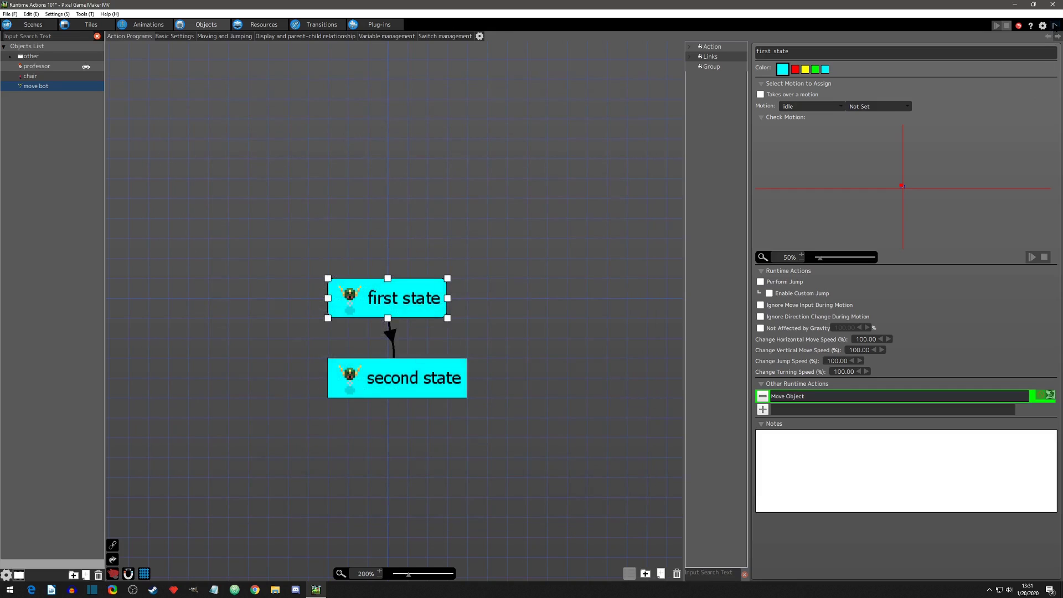
click(1054, 25)
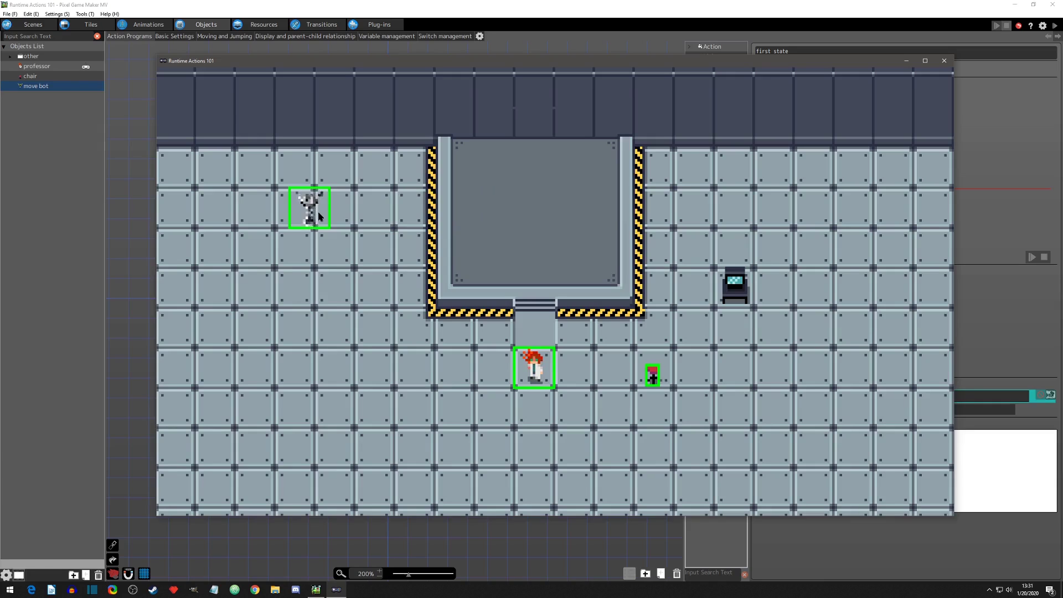
click(944, 60)
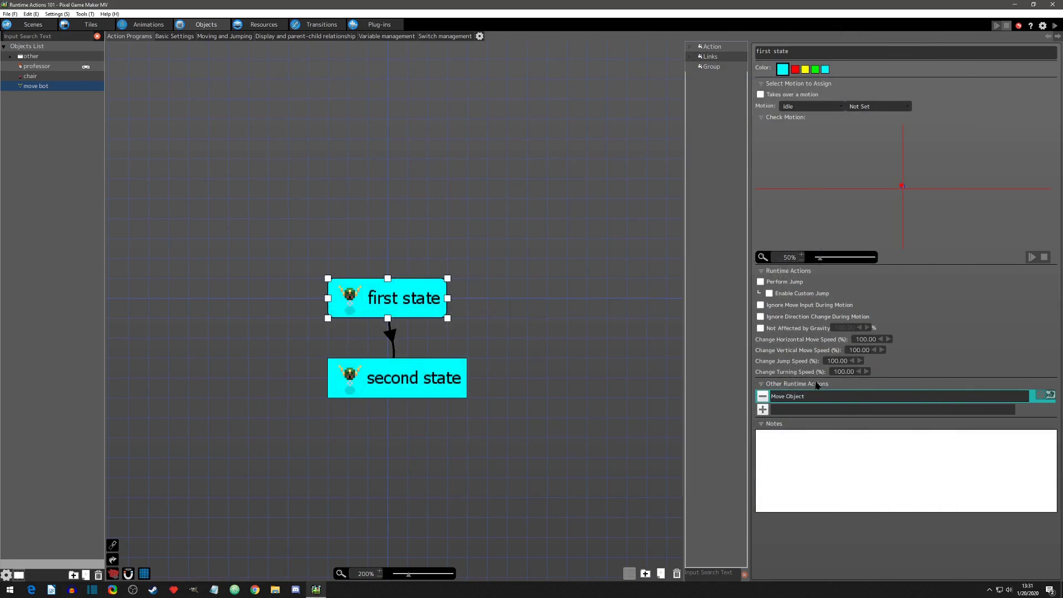
Review the Move Object settings of the move bot's first state, its second state's runtime action and the condition of the link between them.
click(1049, 394)
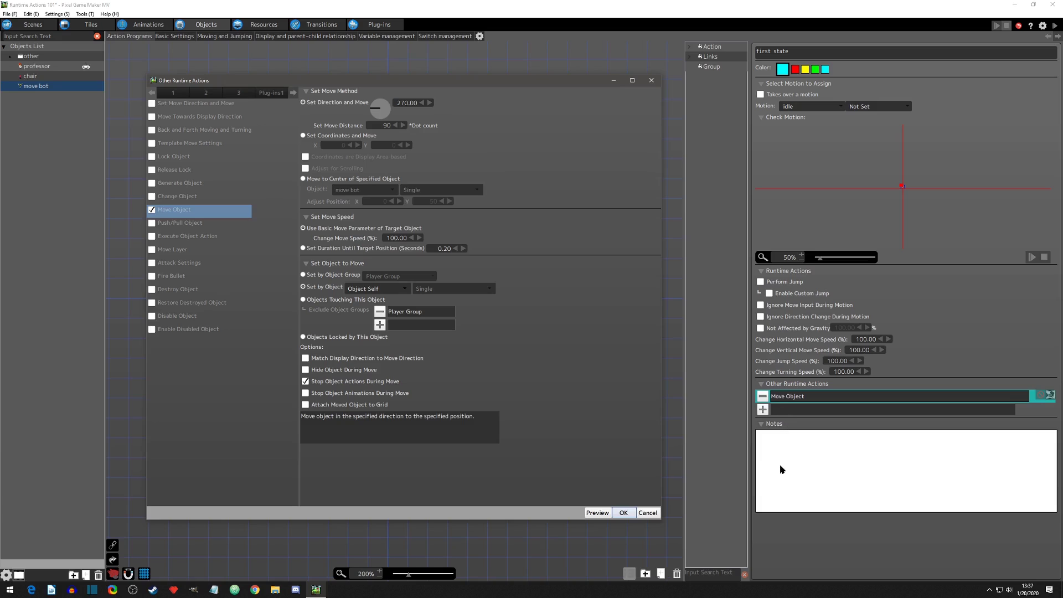
click(622, 512)
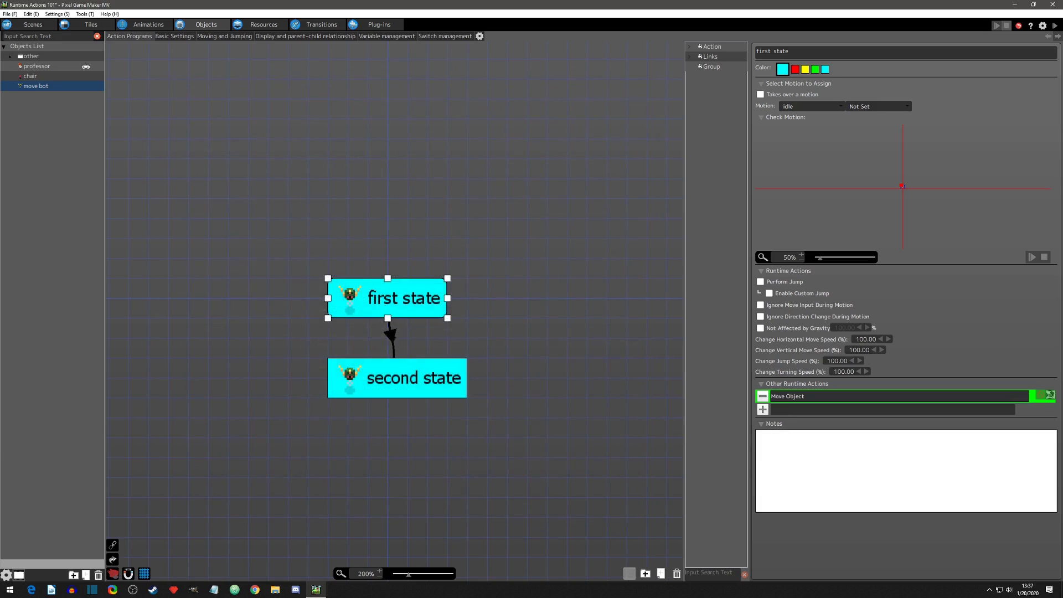
click(396, 380)
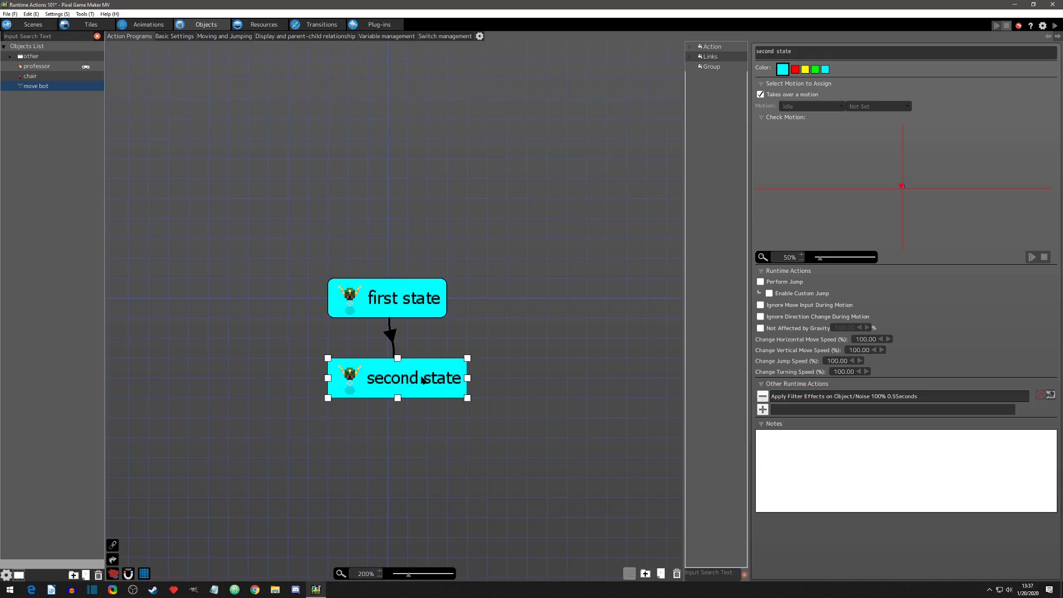
click(391, 334)
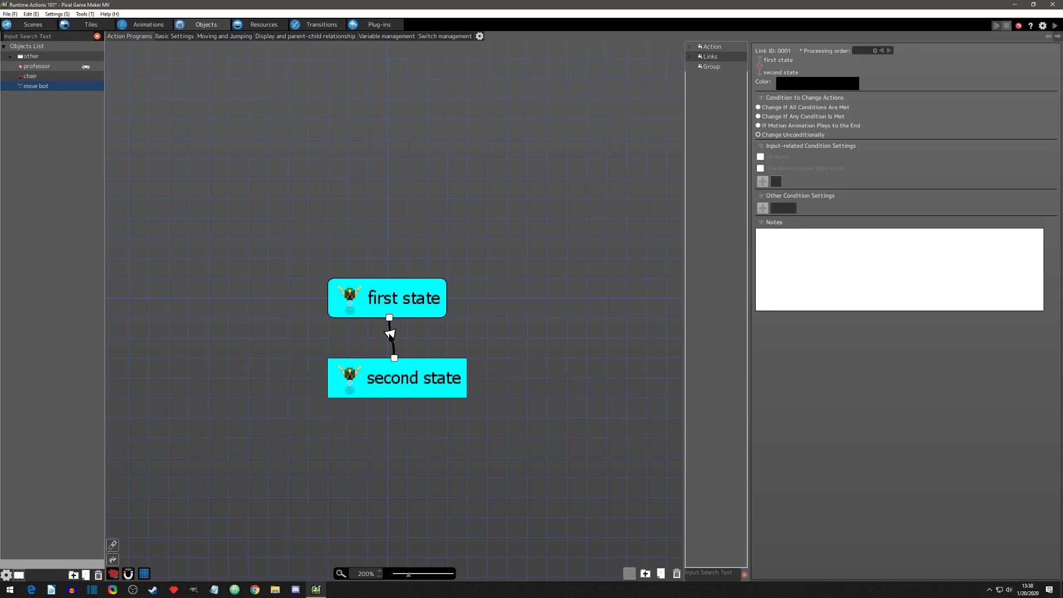
click(395, 310)
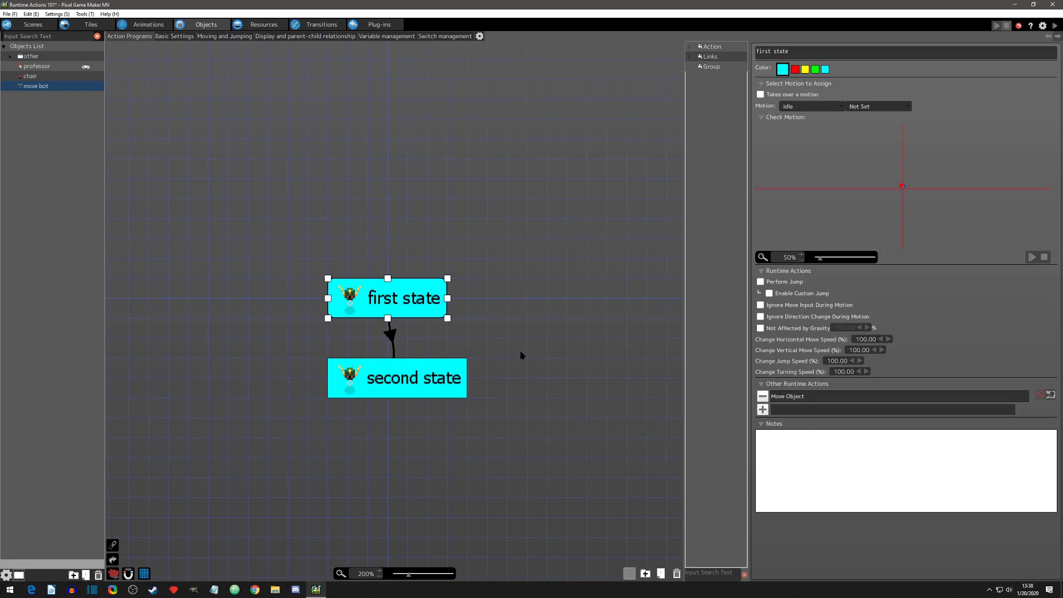
Replace Stop Object Actions During Move with Stop Object Animations During Move in the first state's Move Object action, and test-play the move bot.
double_click(793, 398)
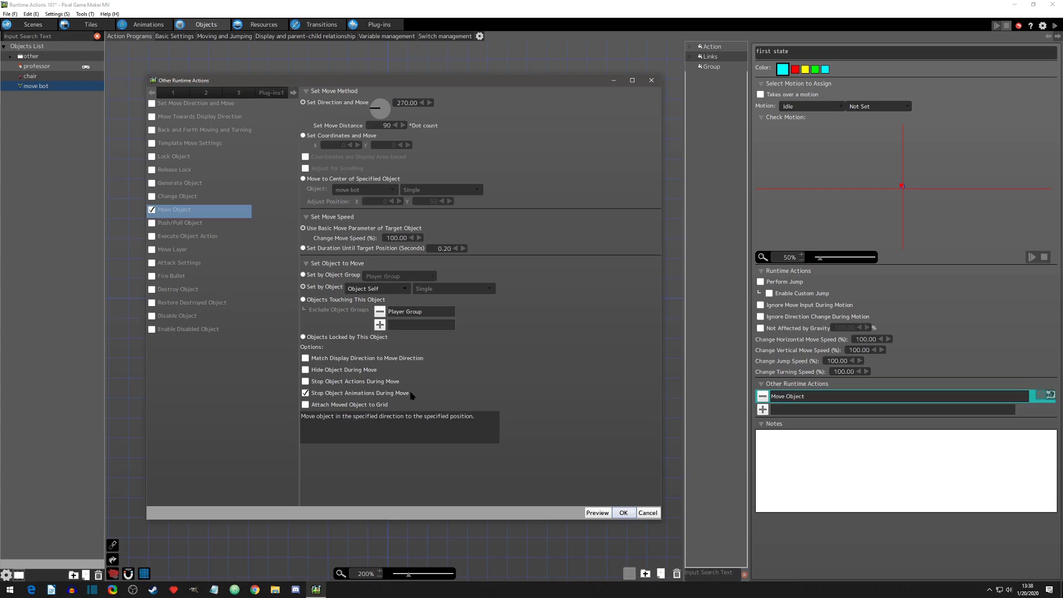
click(623, 513)
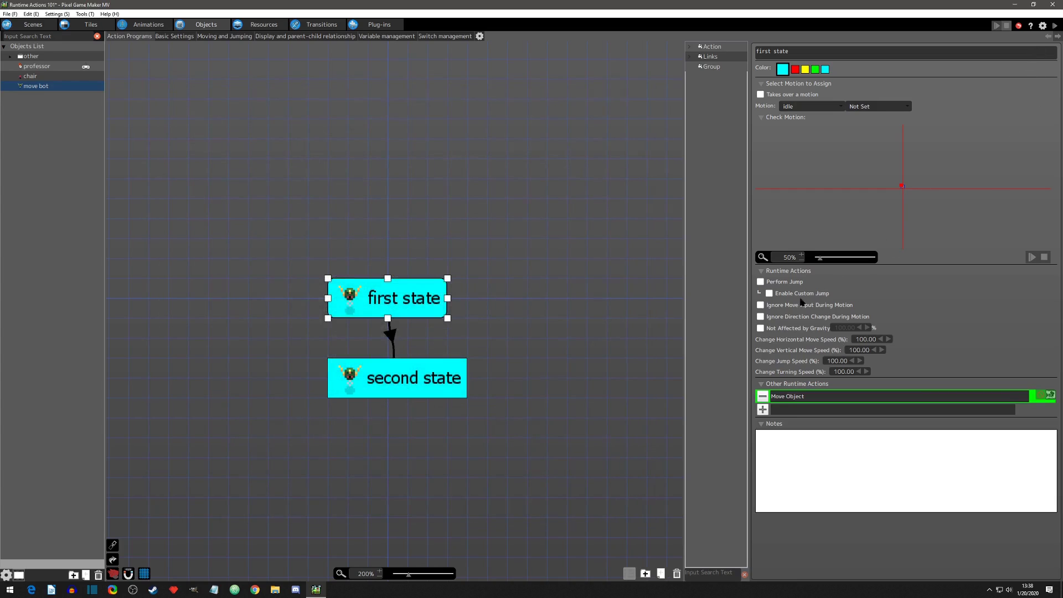
click(440, 391)
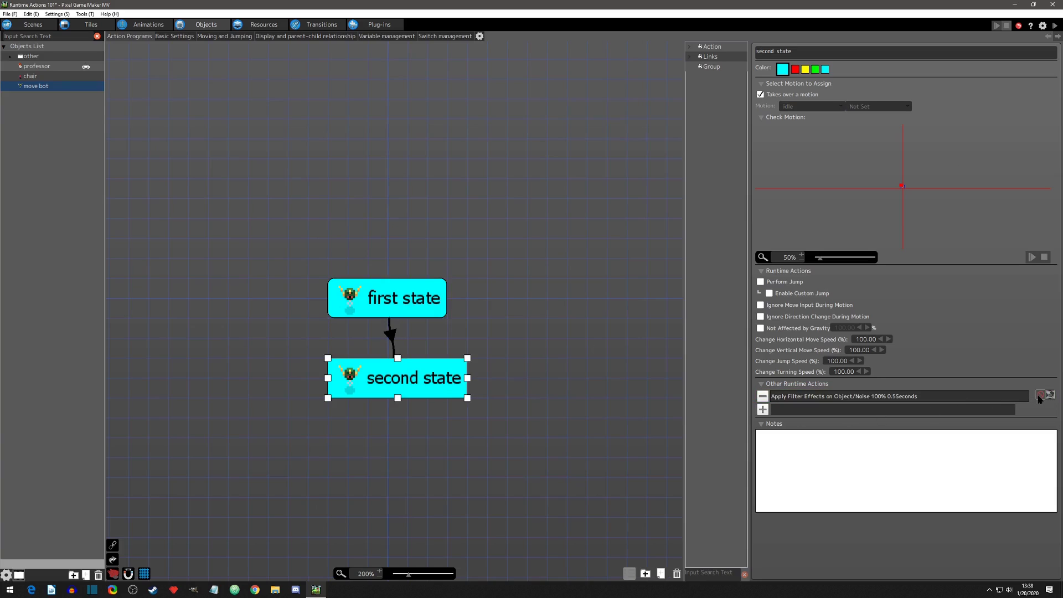
click(413, 296)
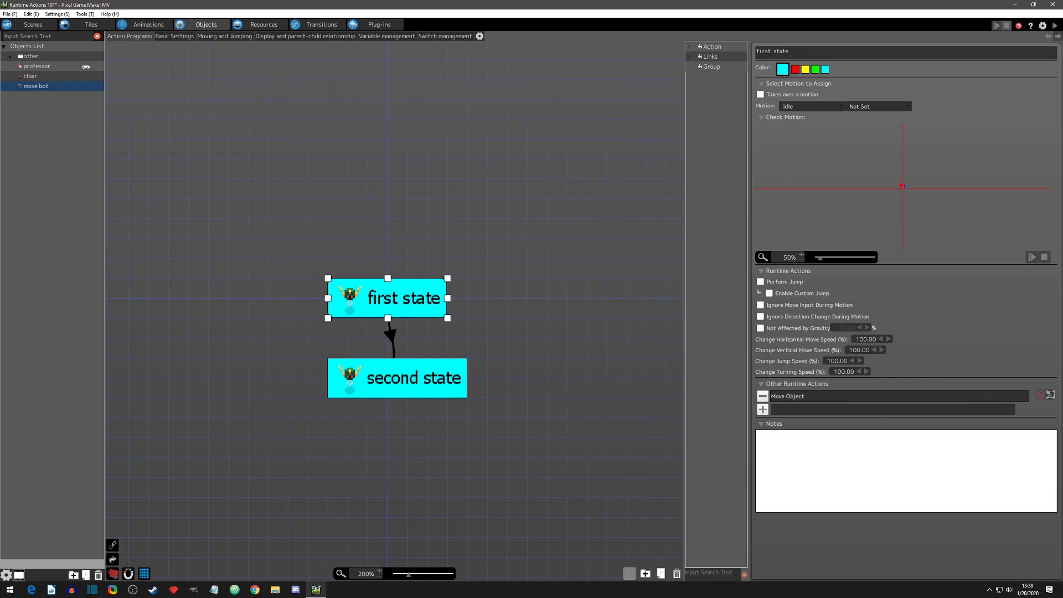
click(1055, 26)
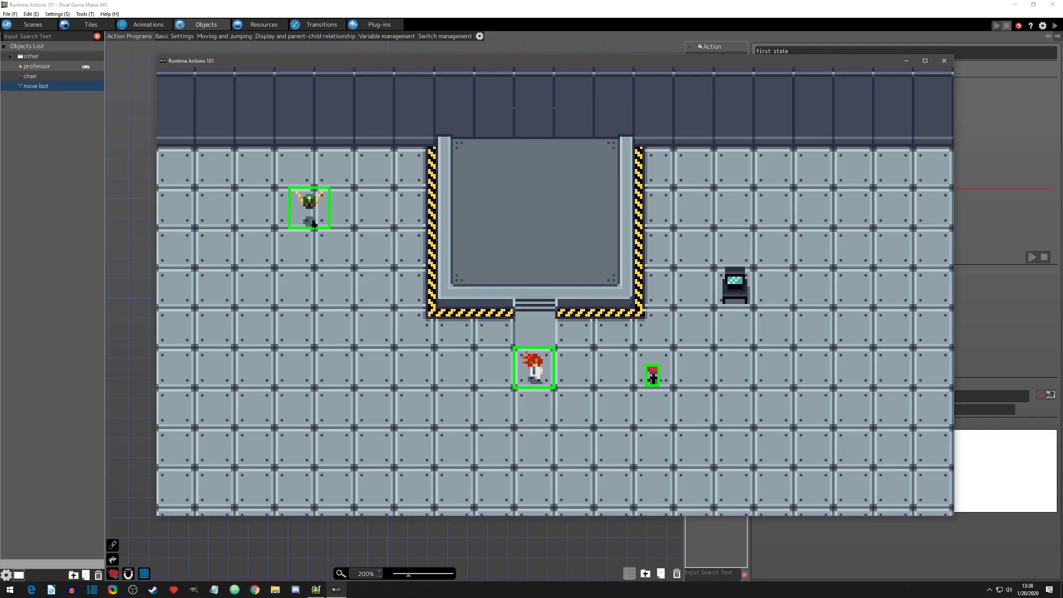
click(944, 61)
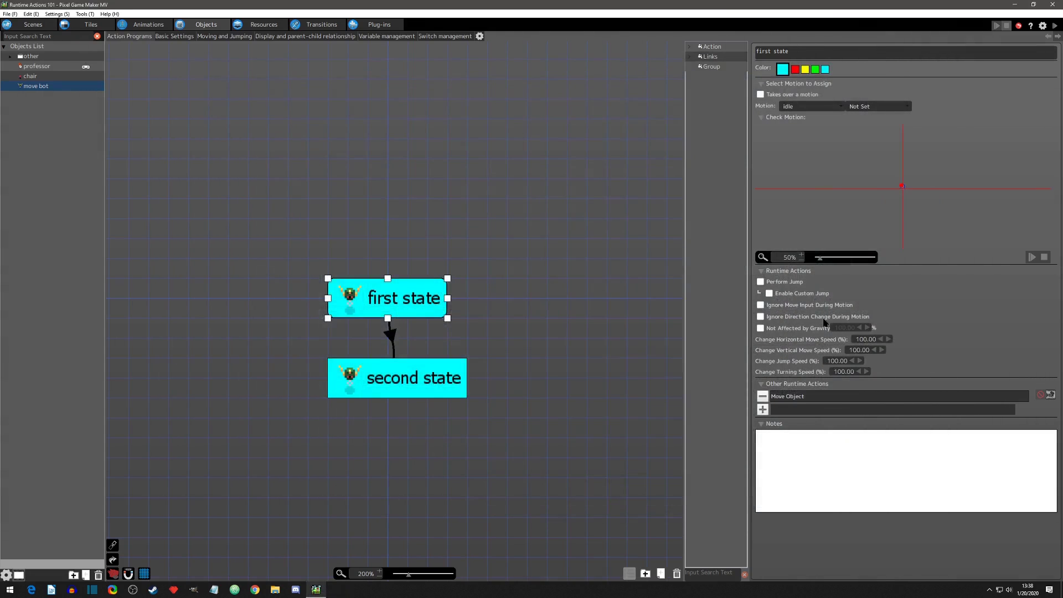
Set the Move Object target to professor, and test-play the professor's move with its animations stopped.
double_click(799, 397)
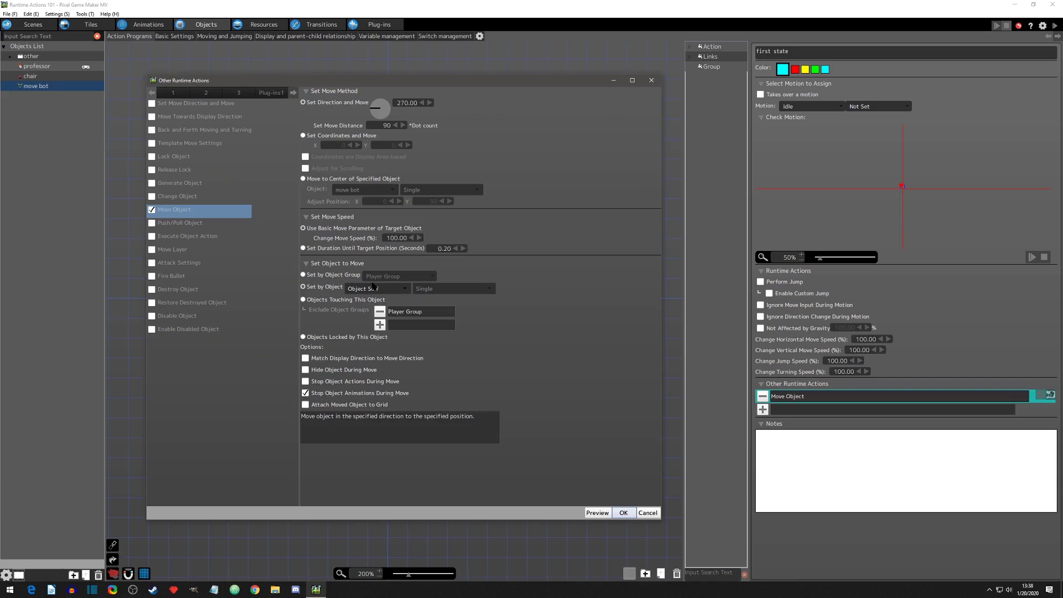
click(373, 286)
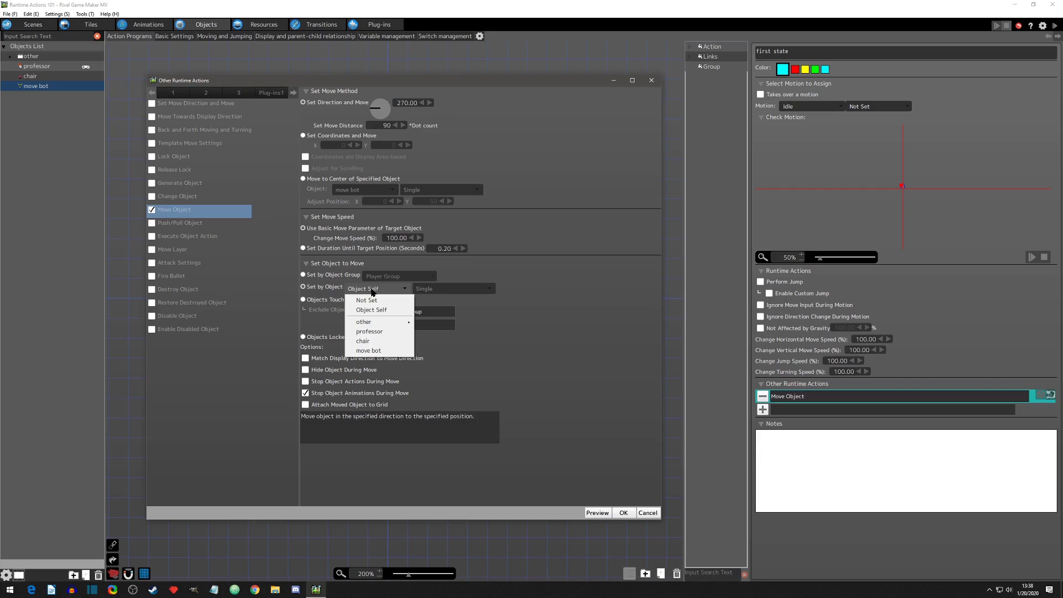
click(372, 332)
click(623, 513)
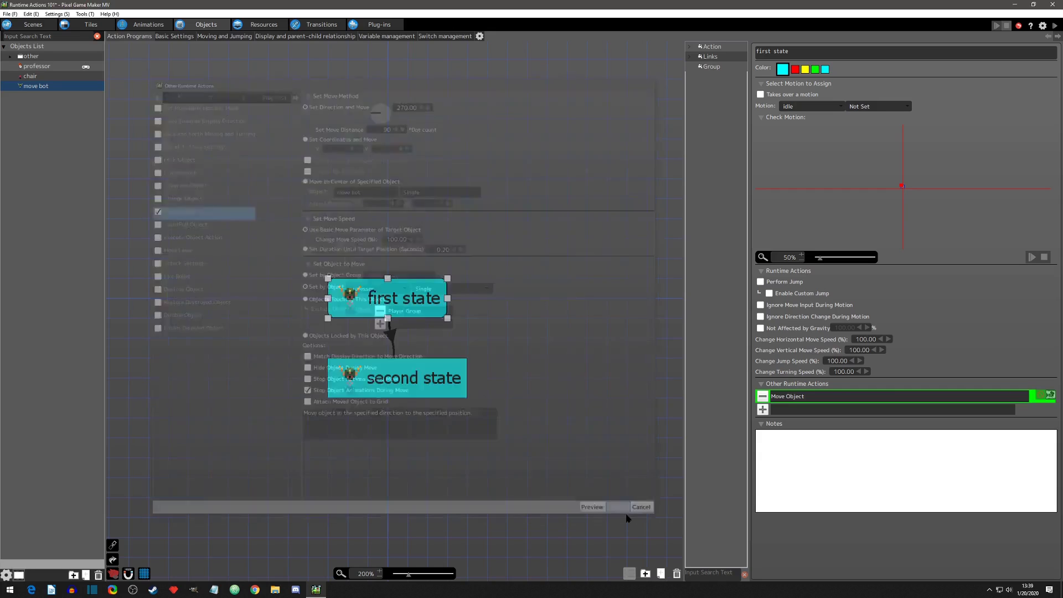
click(1054, 25)
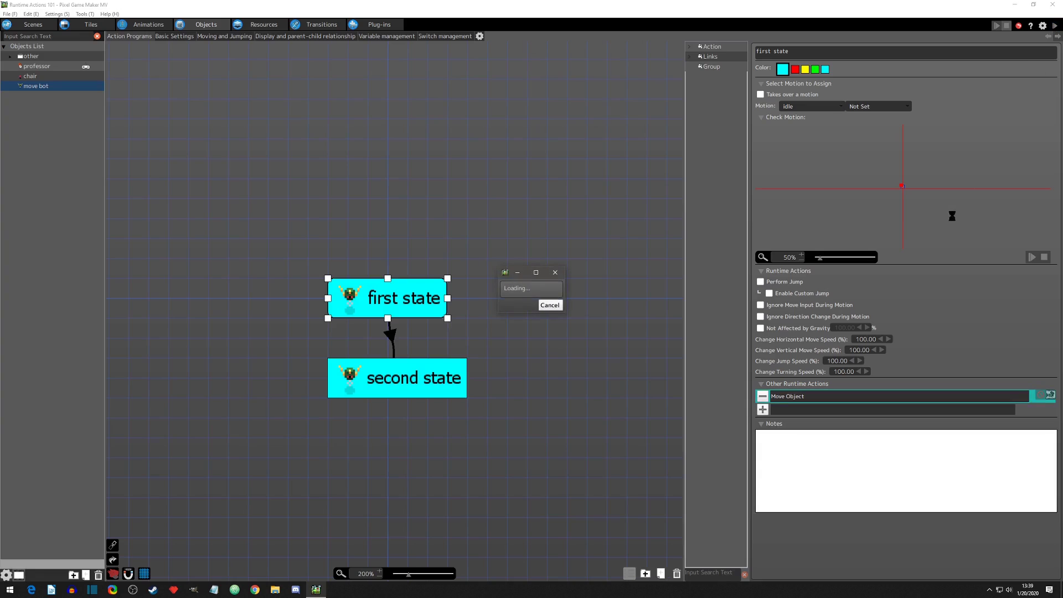
key(a)
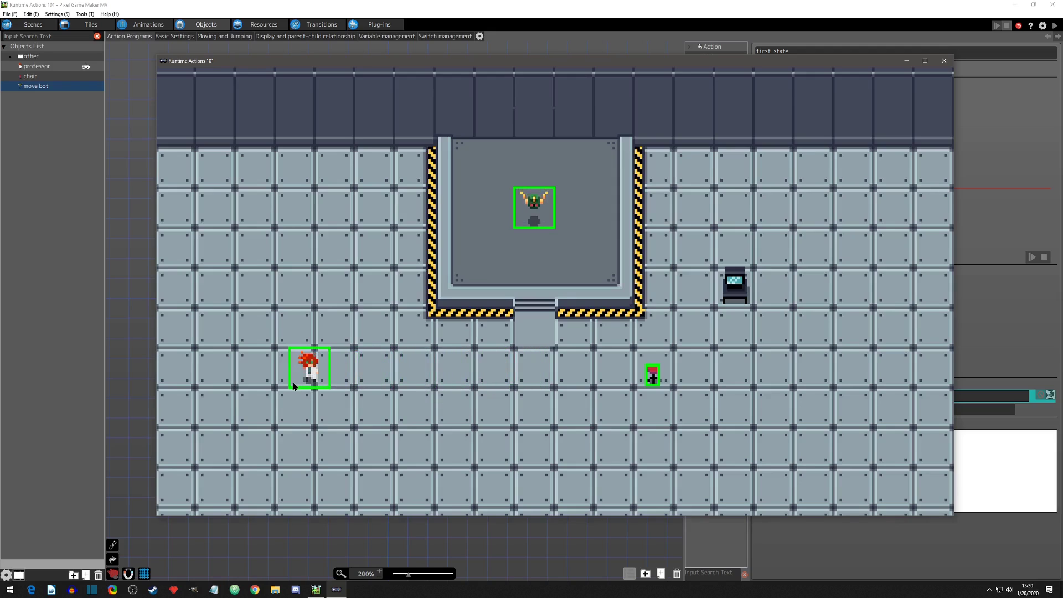
click(944, 60)
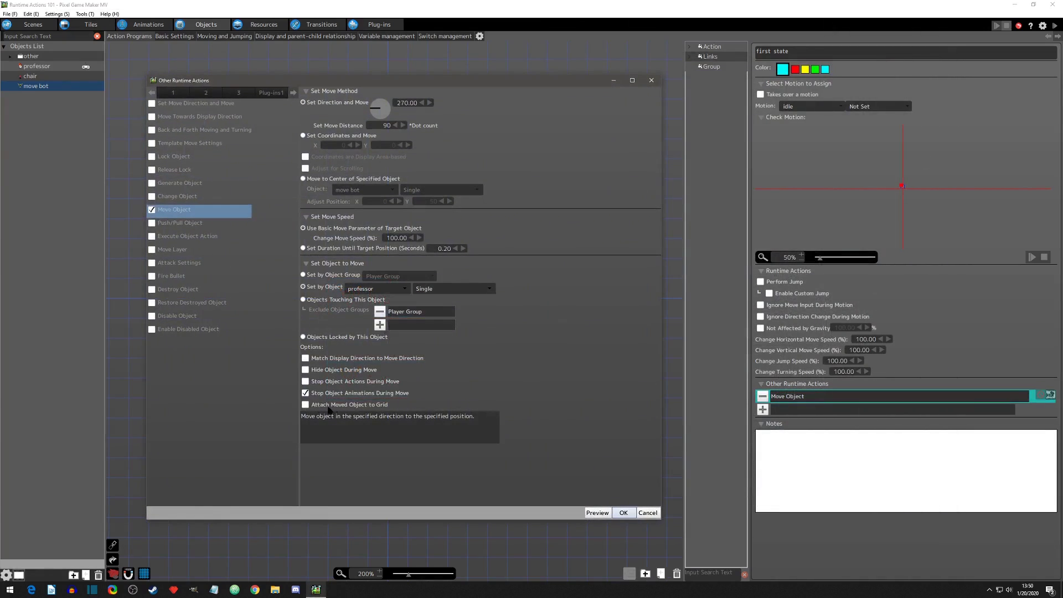
Turn on only Attach Moved Object to Grid, set the Move Object target to chair, and start a test play.
click(306, 394)
click(379, 289)
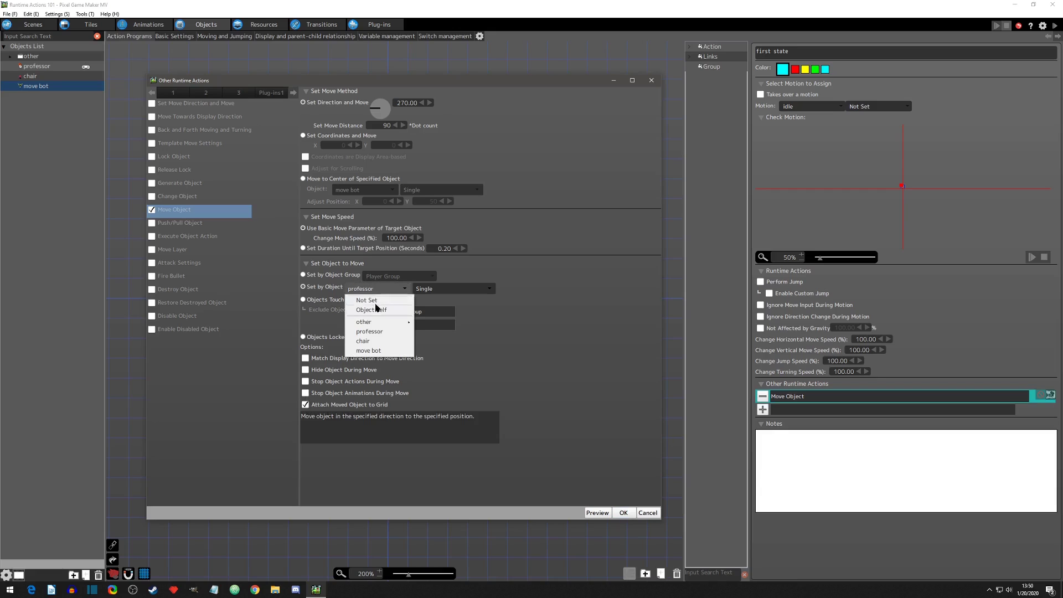
click(370, 341)
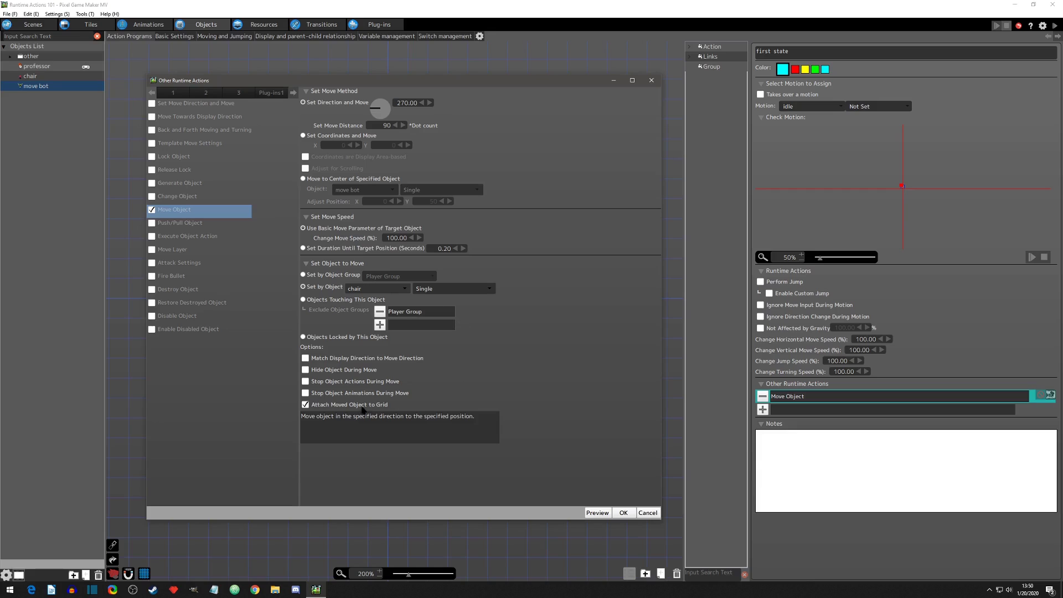
click(623, 513)
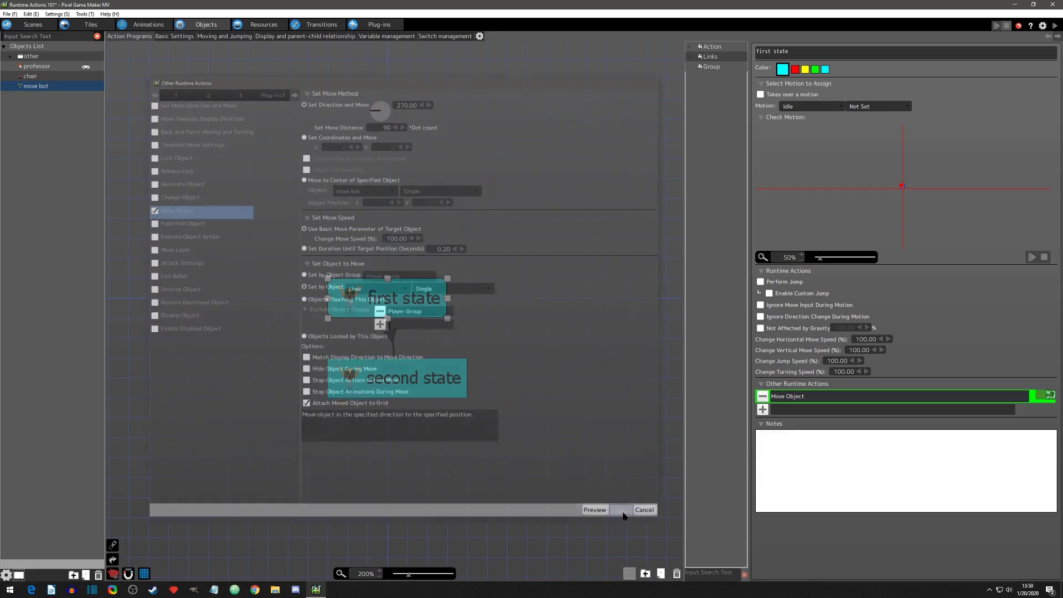
click(1054, 25)
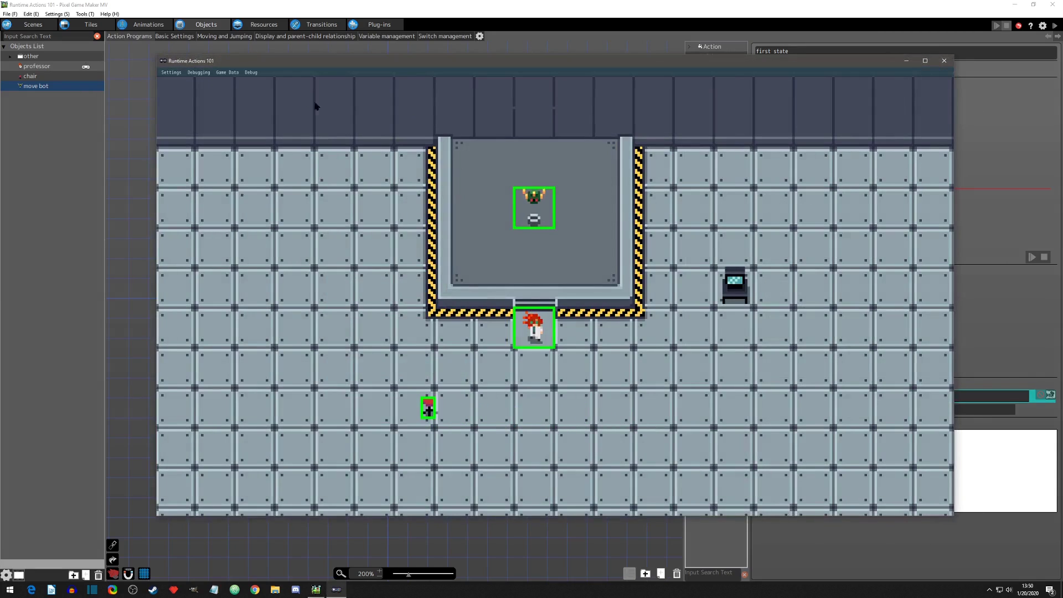
Show the grid in the test play to check the chair's alignment, hide the grid again and close the test play.
click(250, 72)
click(256, 108)
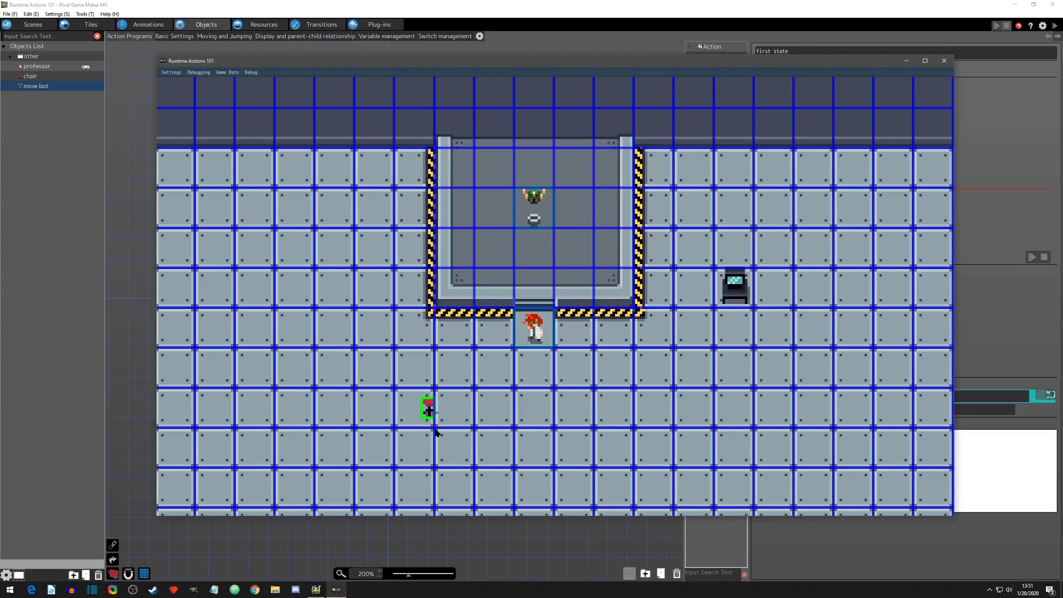
click(251, 72)
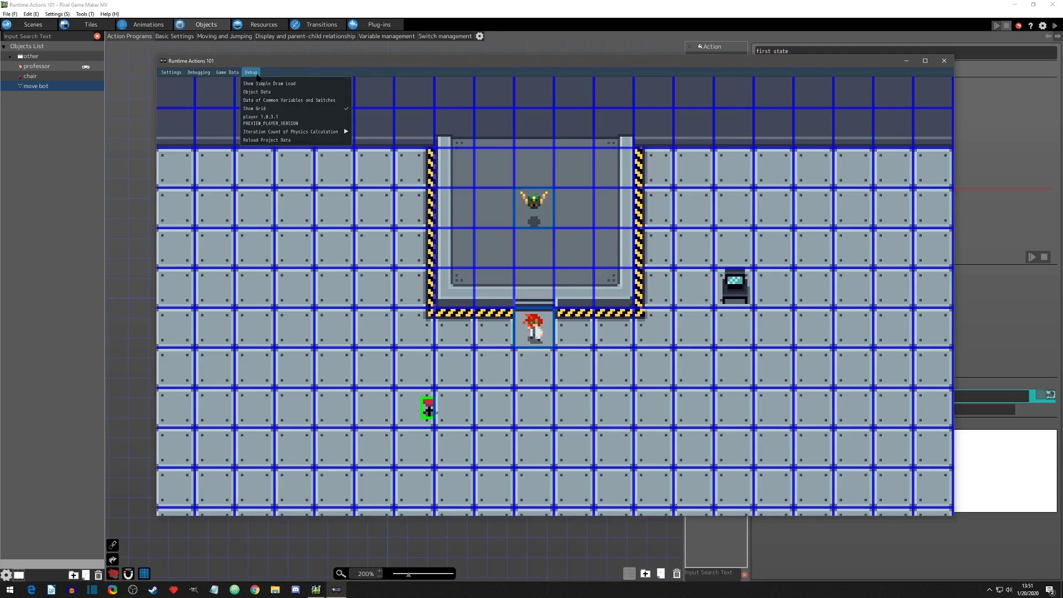
click(257, 108)
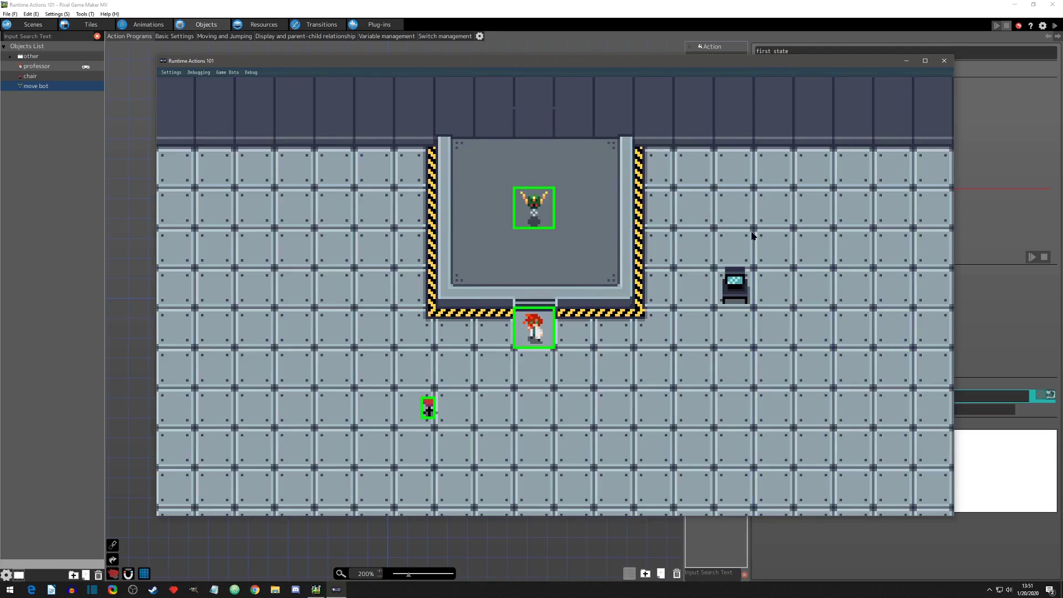
click(944, 60)
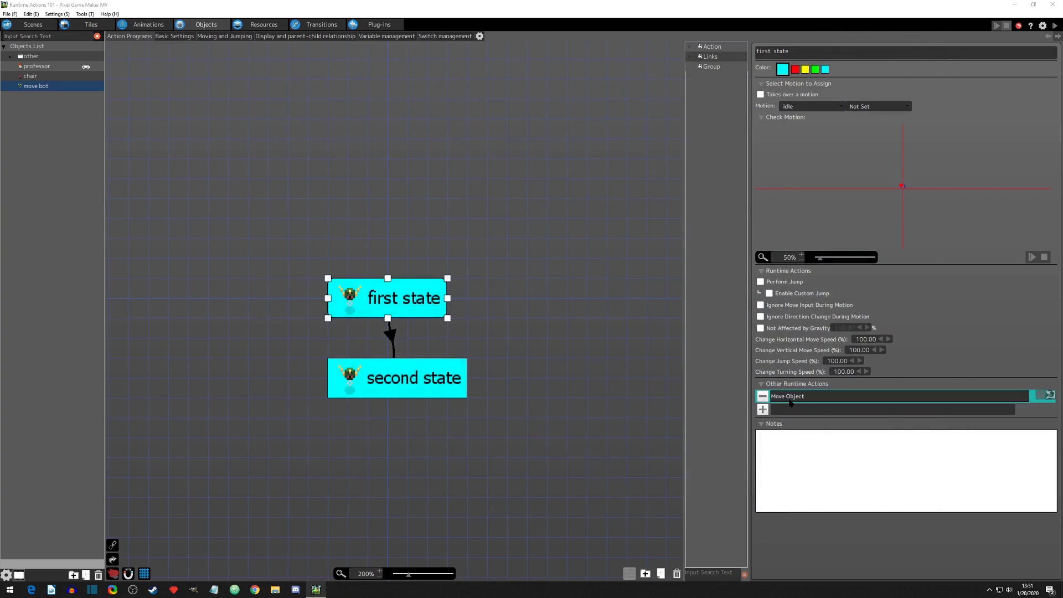
Turn off Attach Moved Object to Grid and set the Move Object target to Not Set.
double_click(790, 397)
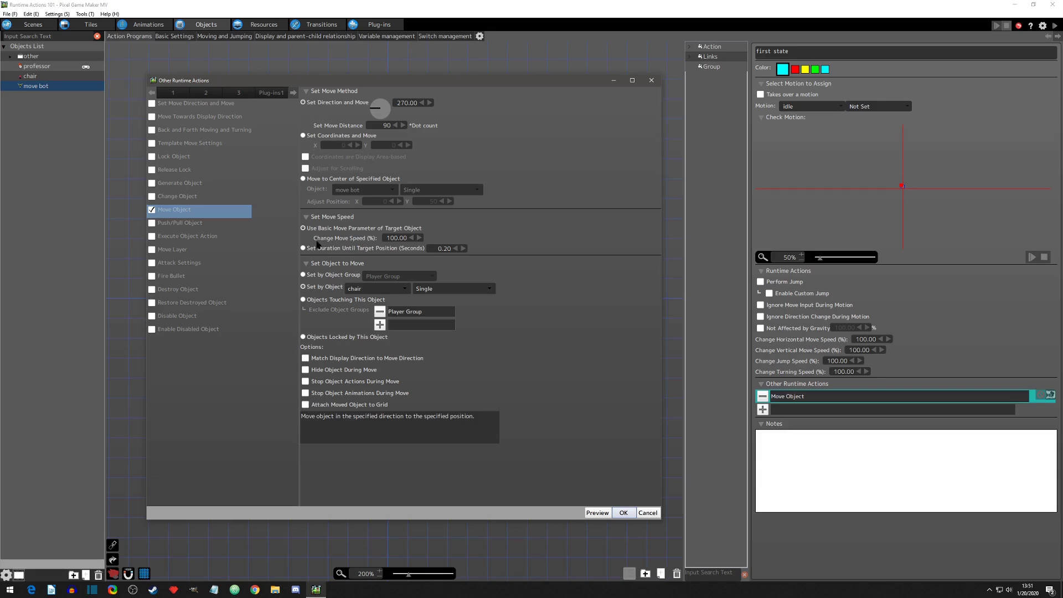
click(363, 289)
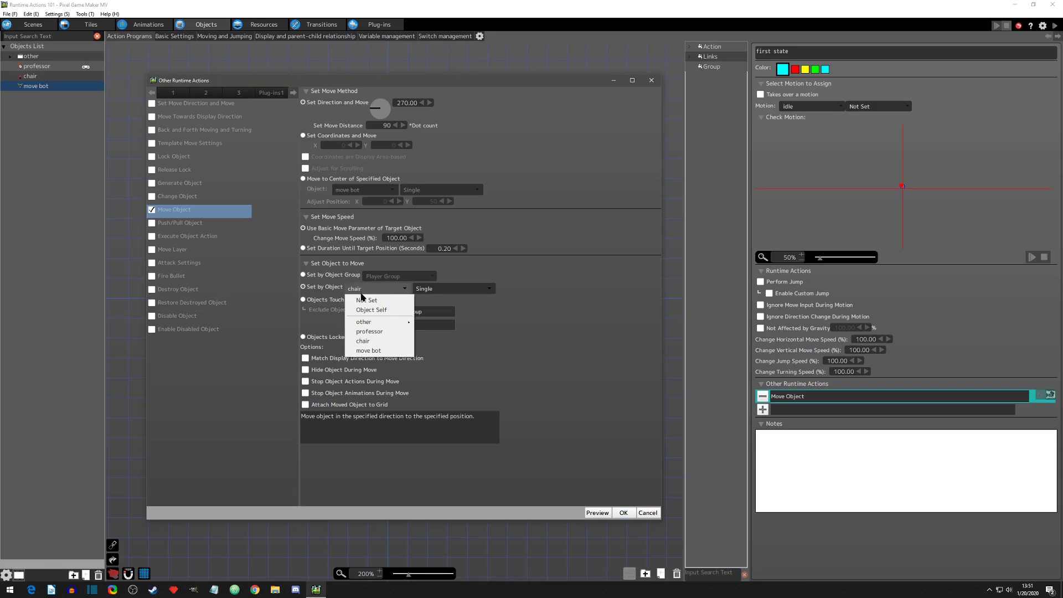
click(366, 300)
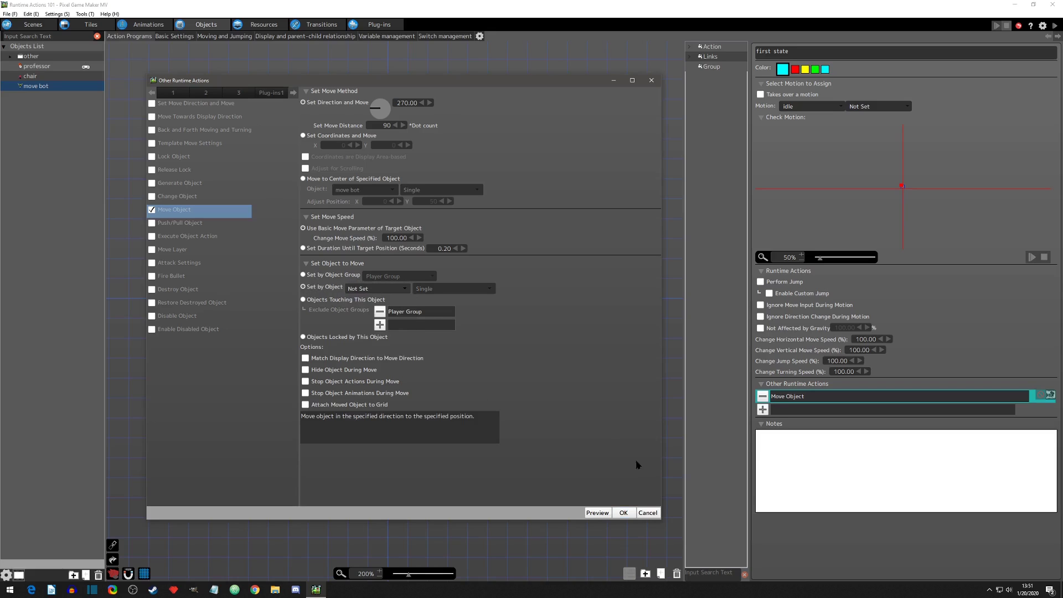
click(624, 513)
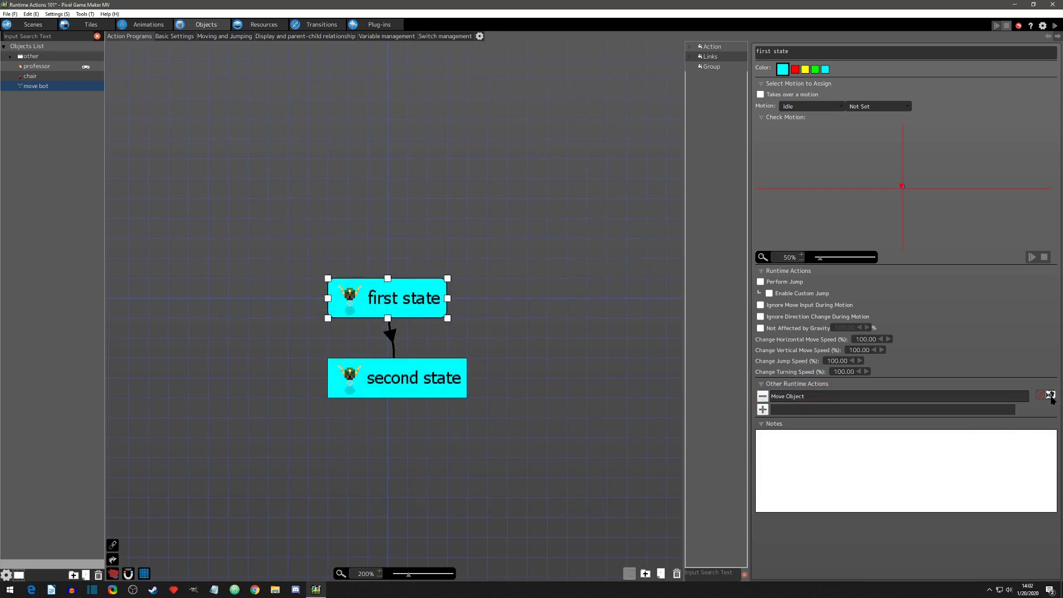
Give the move bot placed in the scene the Set Coordinates and Move method, picking X 71, Y 72 in the scene.
click(33, 24)
click(474, 147)
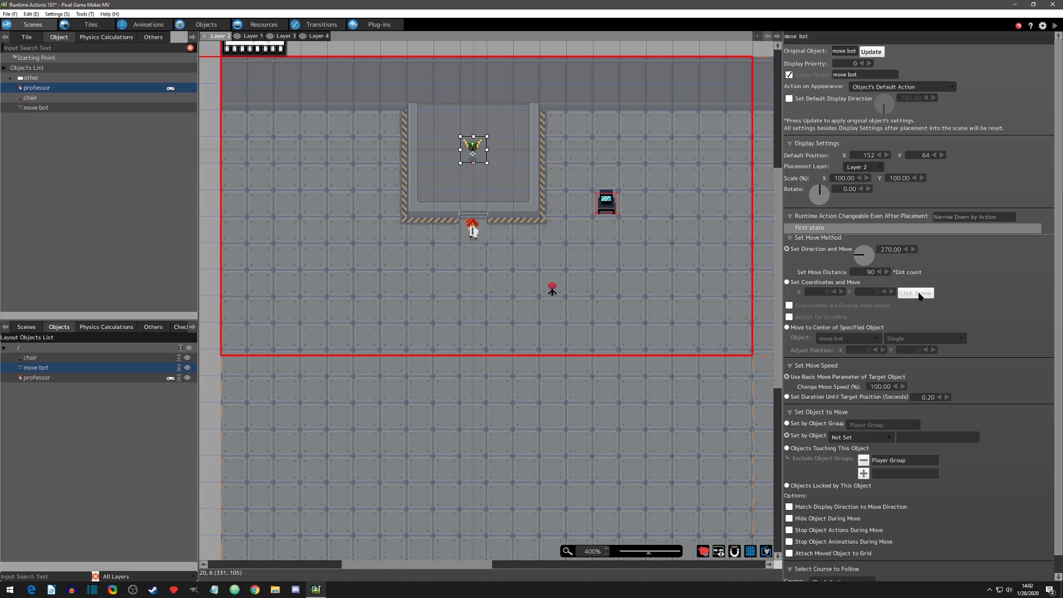
click(787, 282)
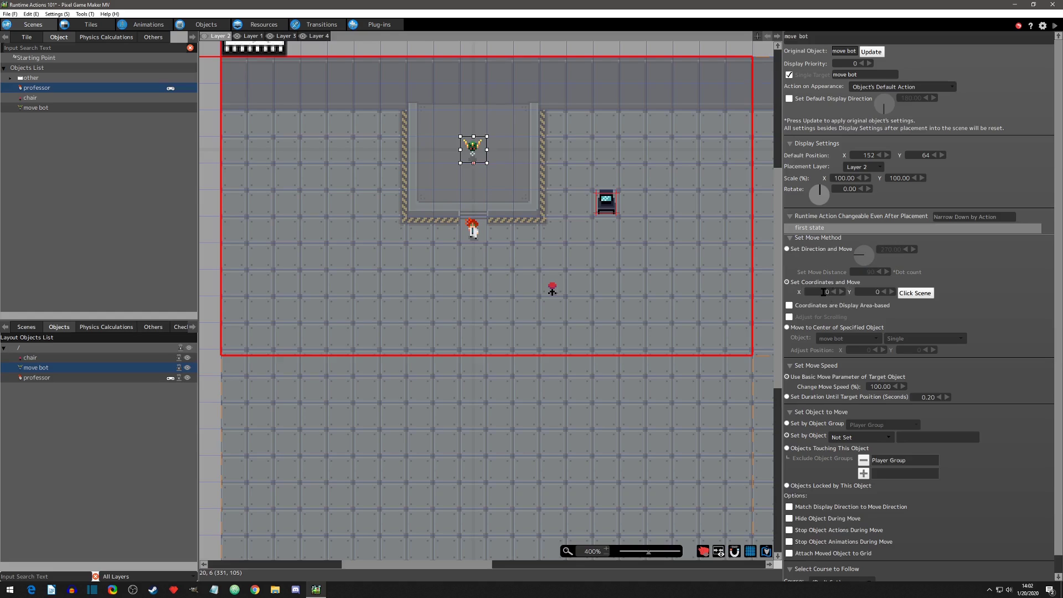
click(865, 291)
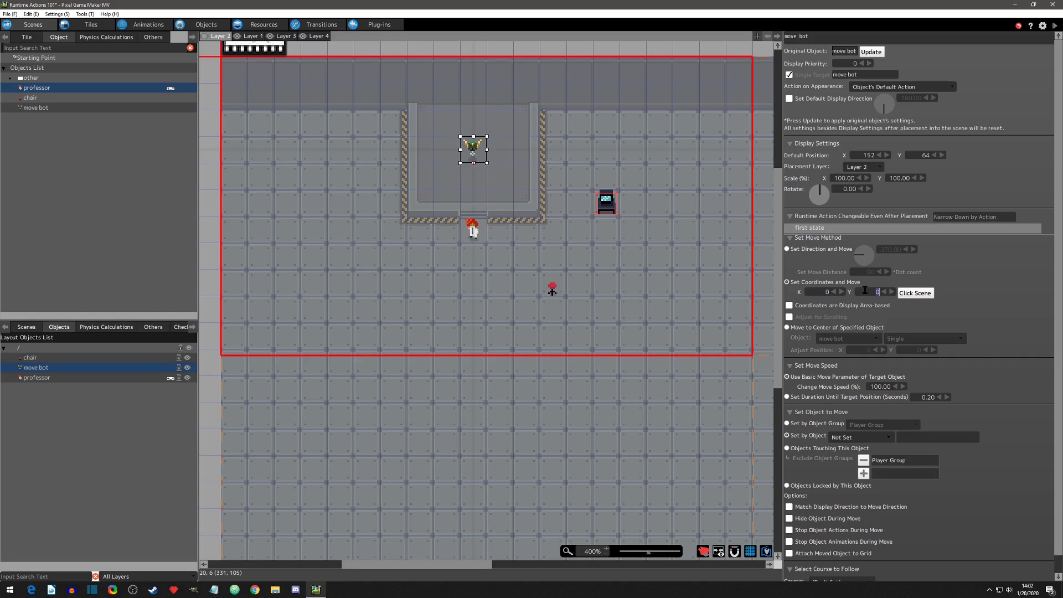
click(915, 293)
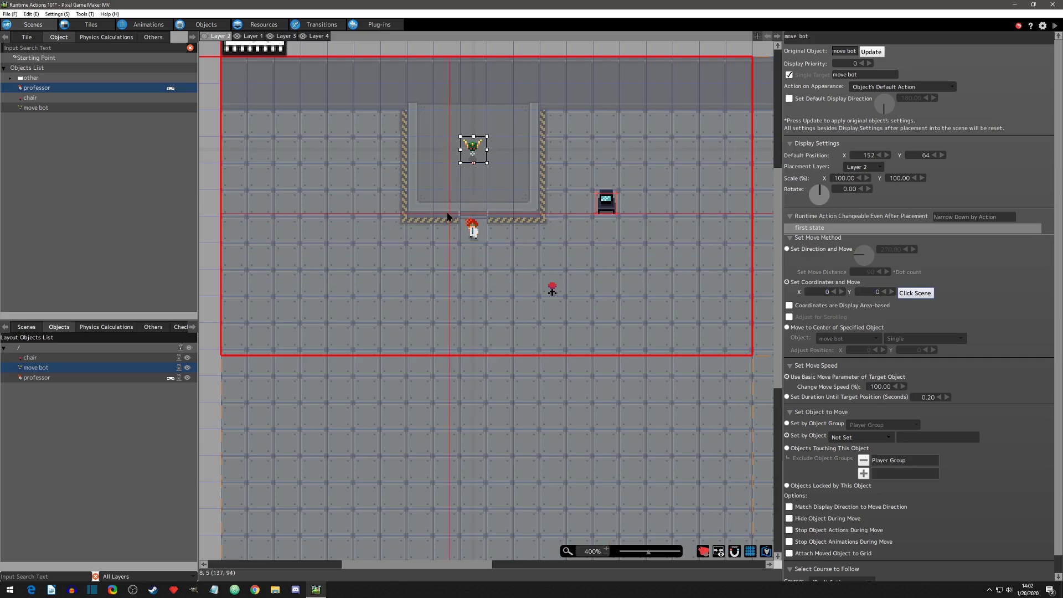
click(341, 181)
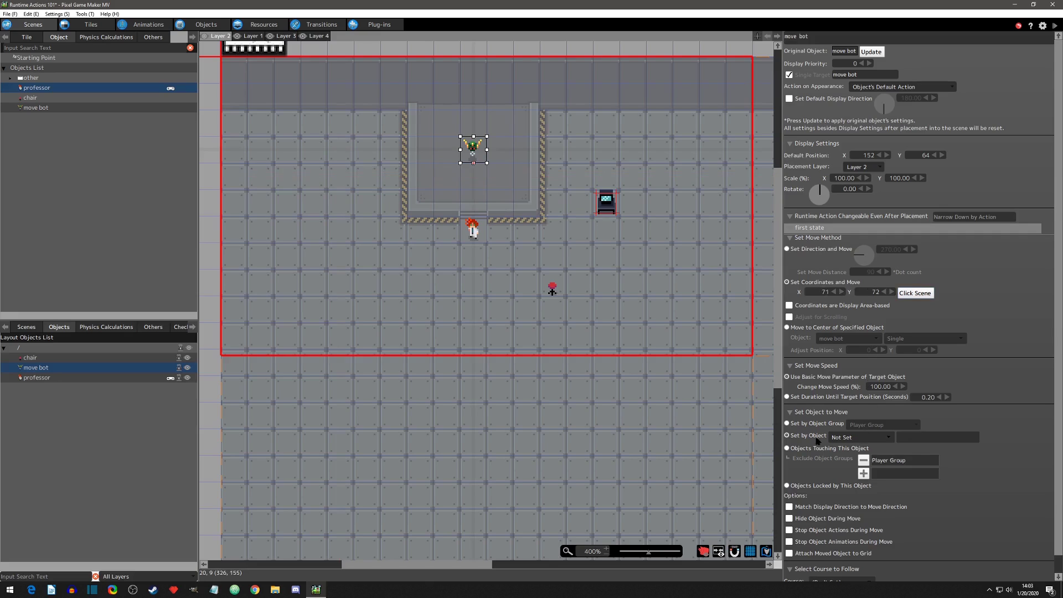
Make the placed move bot itself the object to move, and test-play its move to the picked coordinates.
click(834, 436)
click(851, 451)
click(1054, 26)
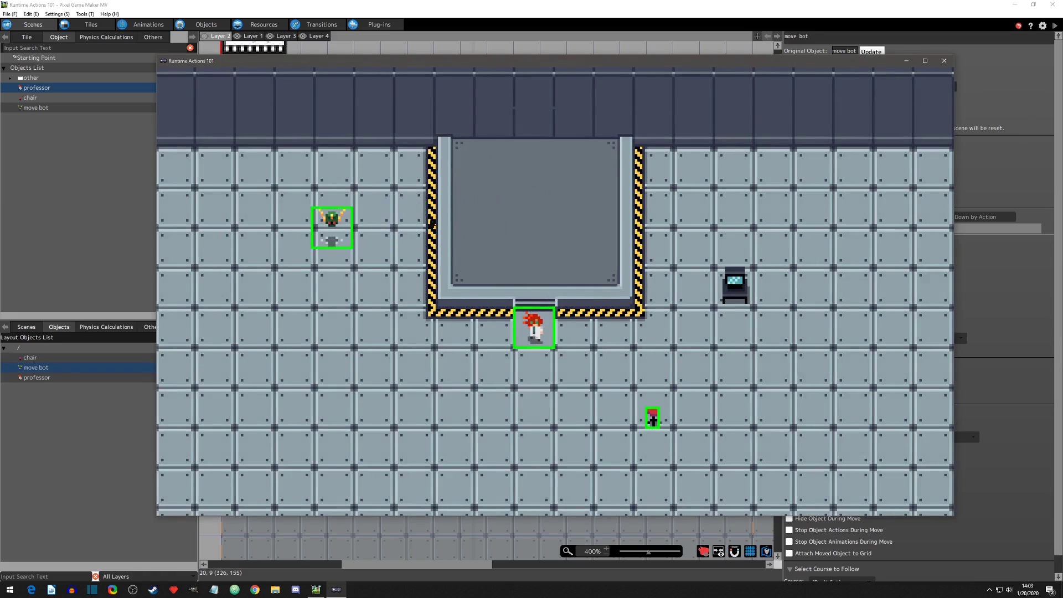
Close the test play and set the placed move bot to Move to Center of Specified Object, targeting professor.
click(944, 60)
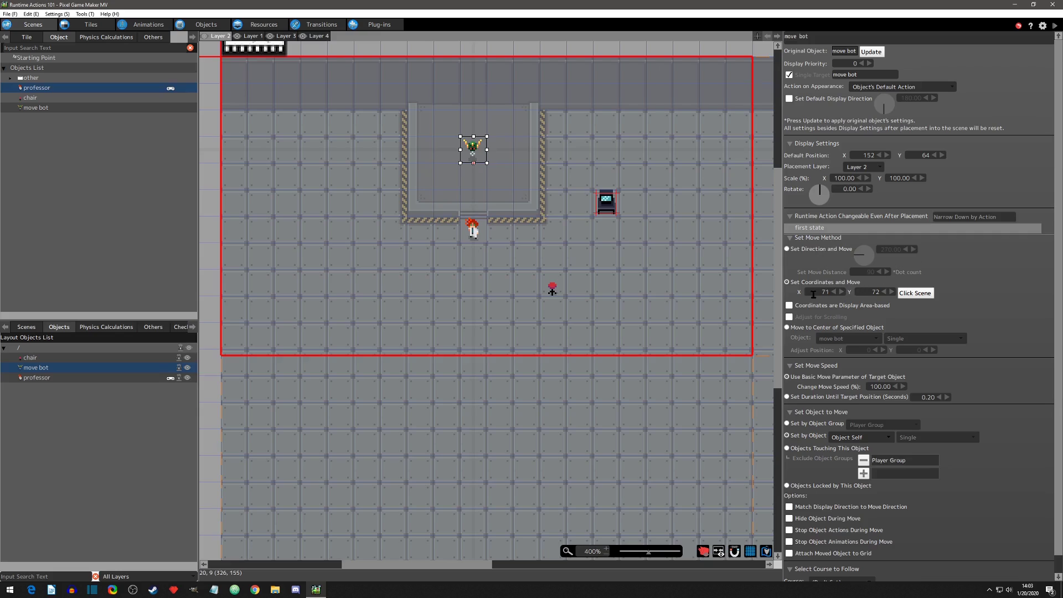
click(787, 327)
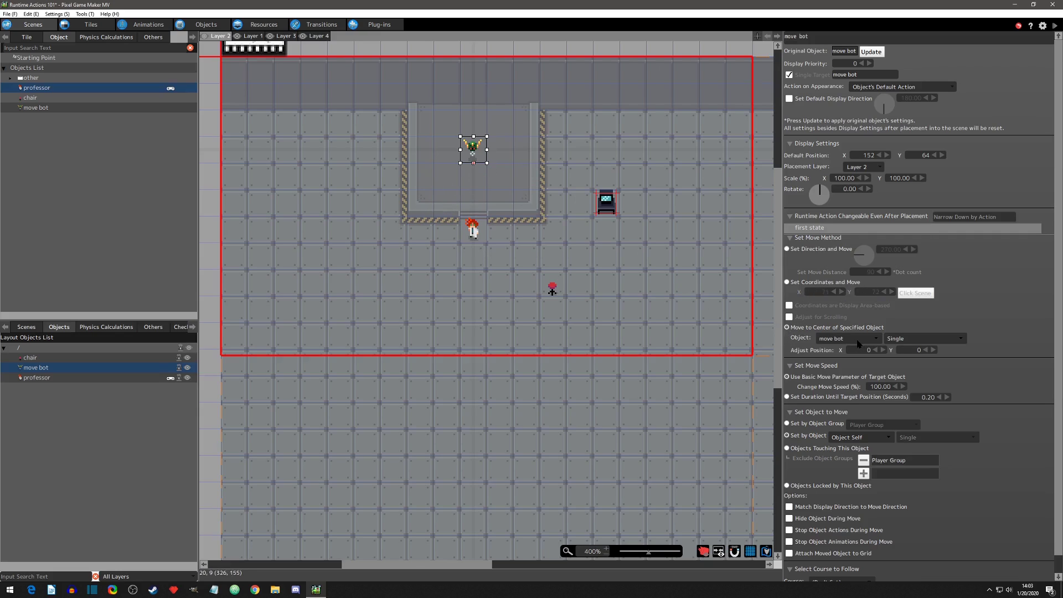
click(841, 339)
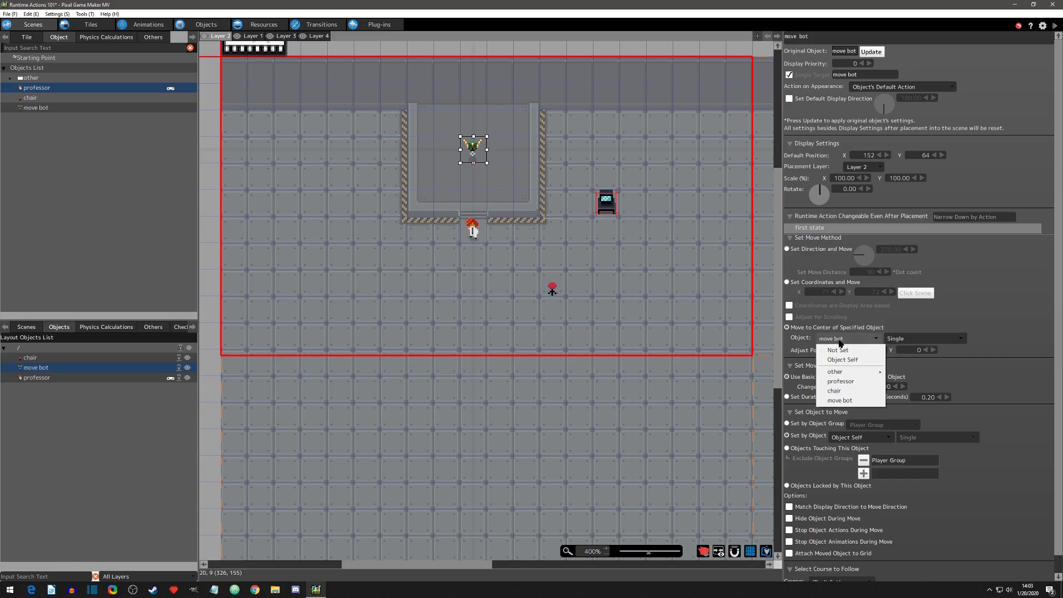
click(841, 382)
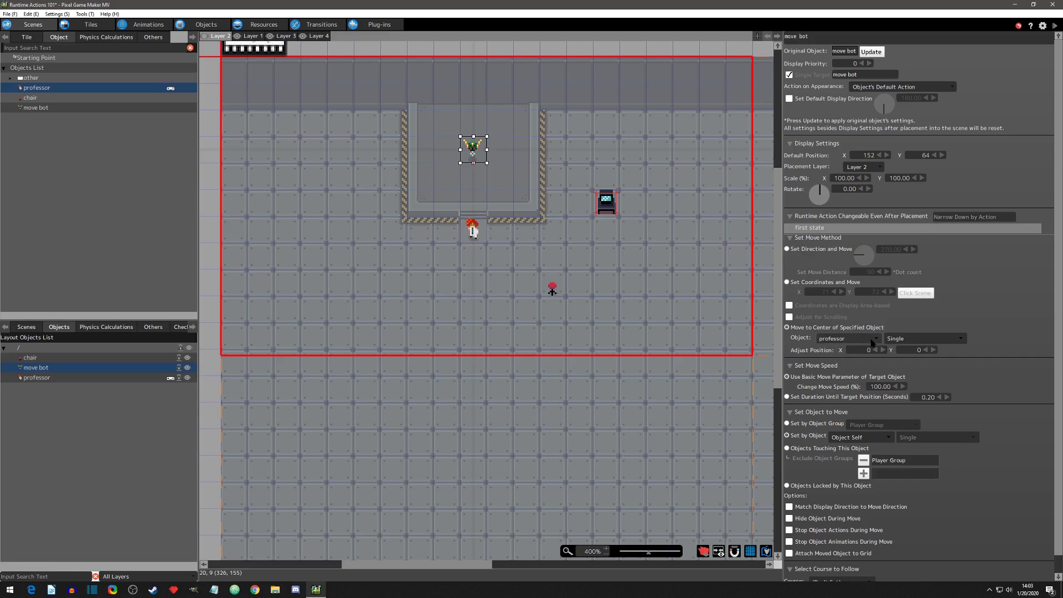
click(903, 340)
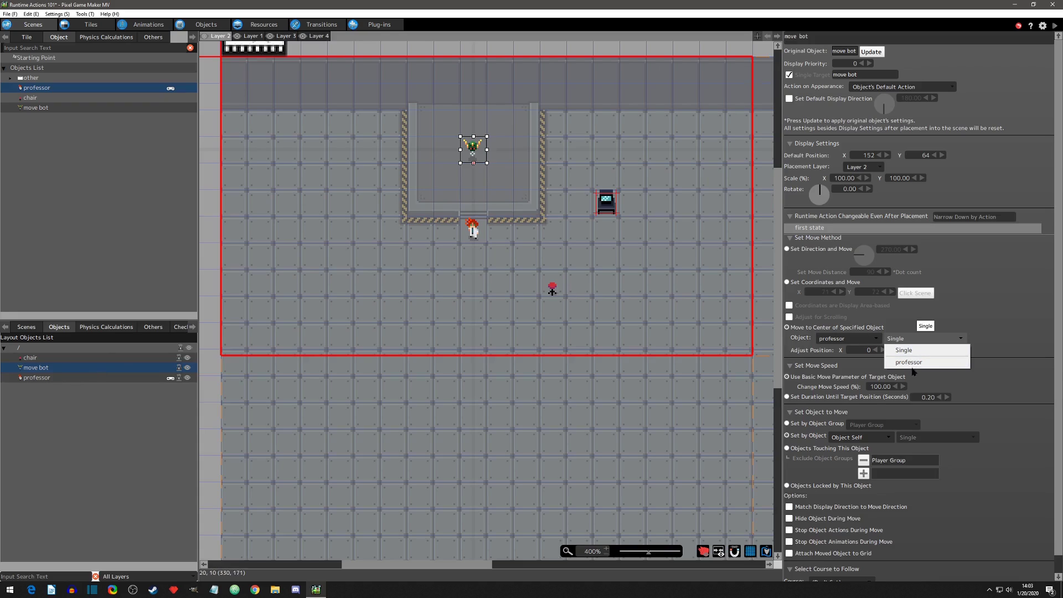
click(991, 337)
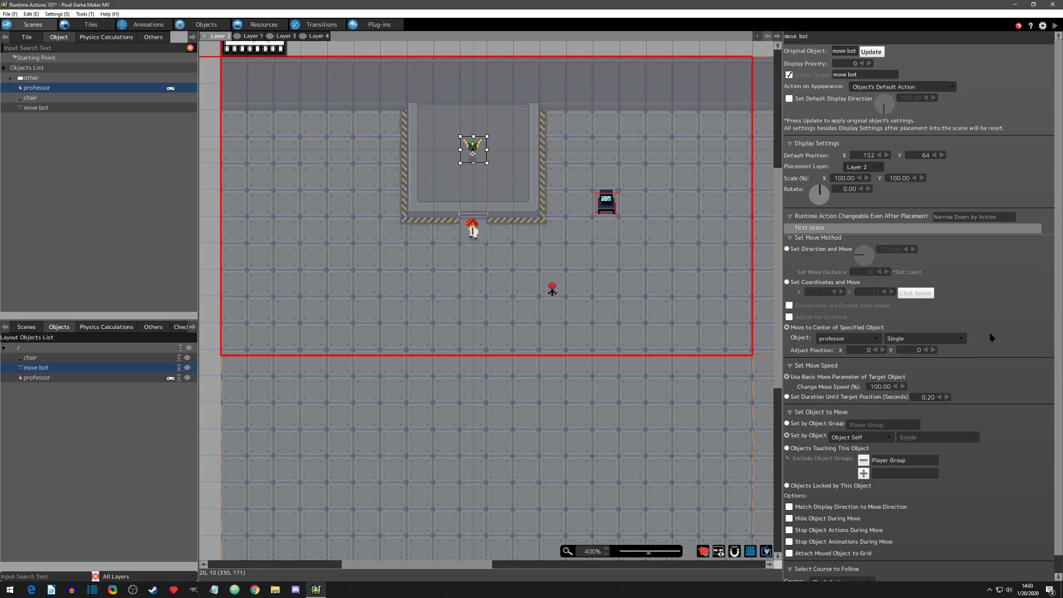
Move the placed professor to X 104, Y 112 and place a second professor at X 200, Y 112.
drag(473, 230, 399, 234)
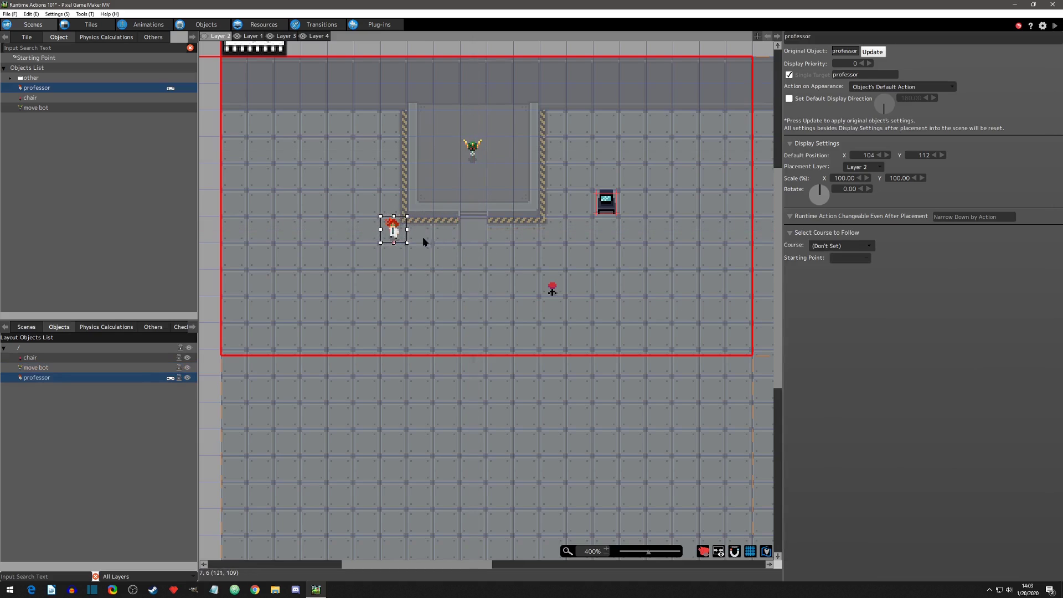
double_click(486, 262)
drag(486, 262, 551, 234)
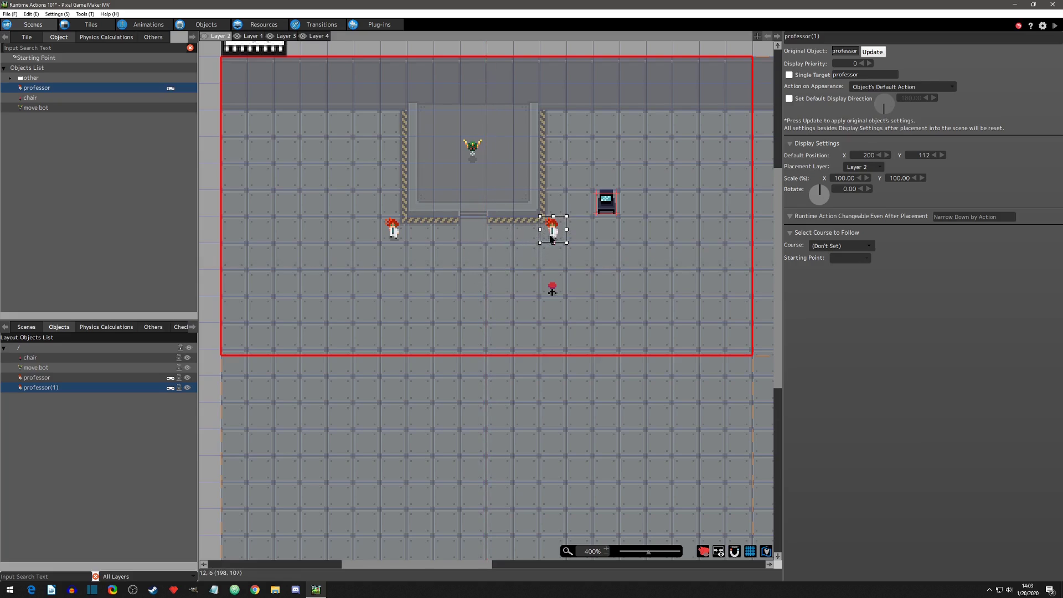
Pick professor(1) as the specific instance the placed move bot moves to, and test-play the move.
click(473, 148)
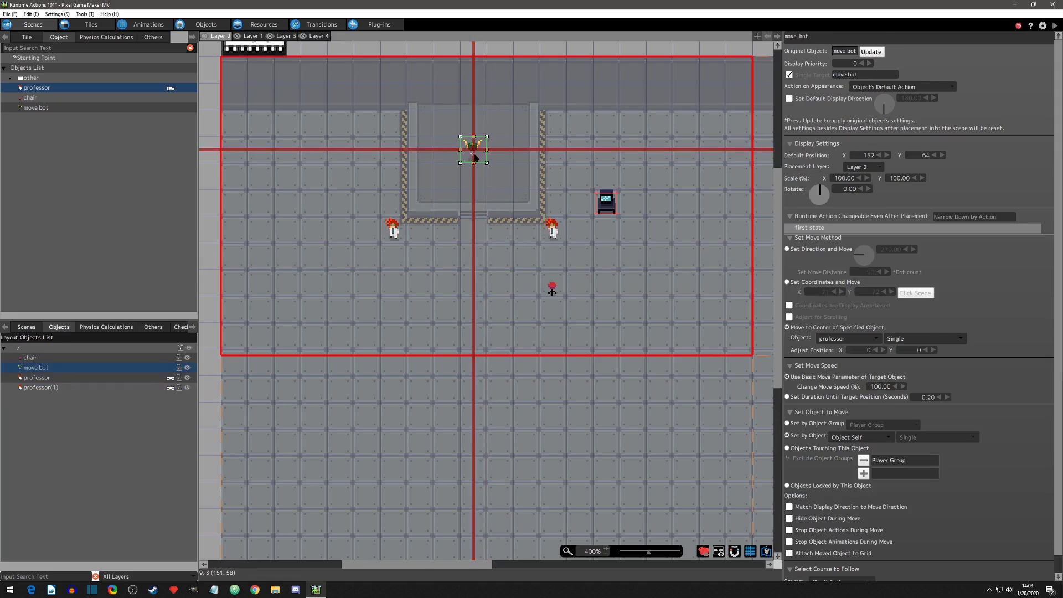
click(918, 336)
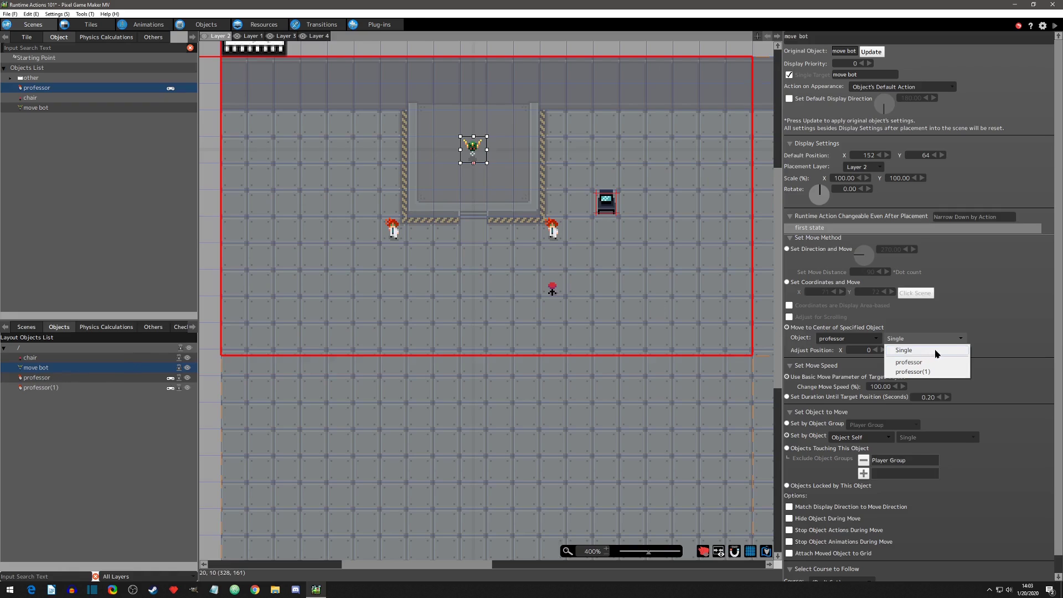
click(911, 371)
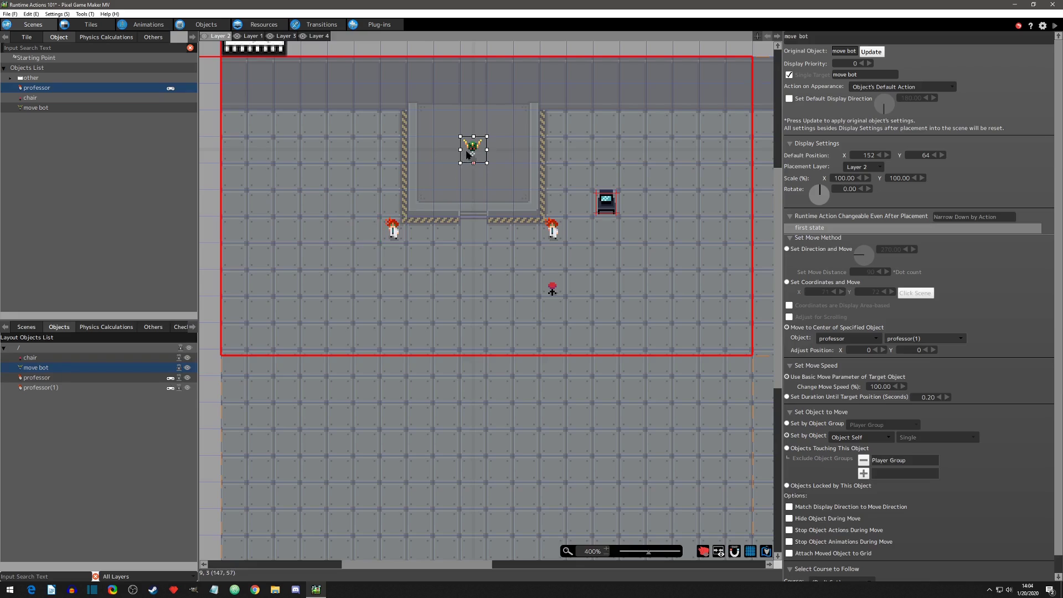
click(1053, 28)
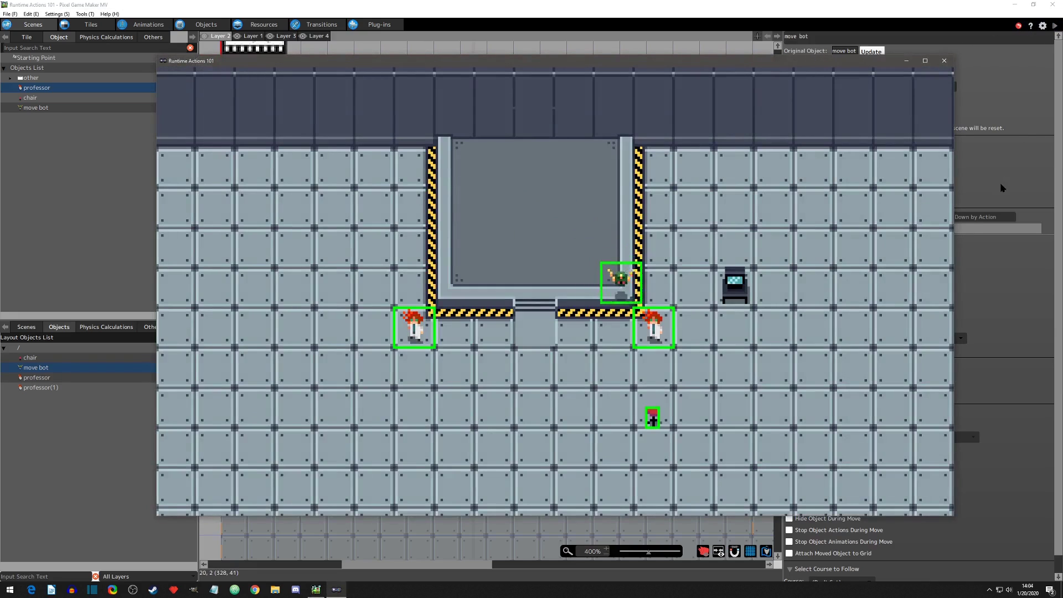
click(948, 64)
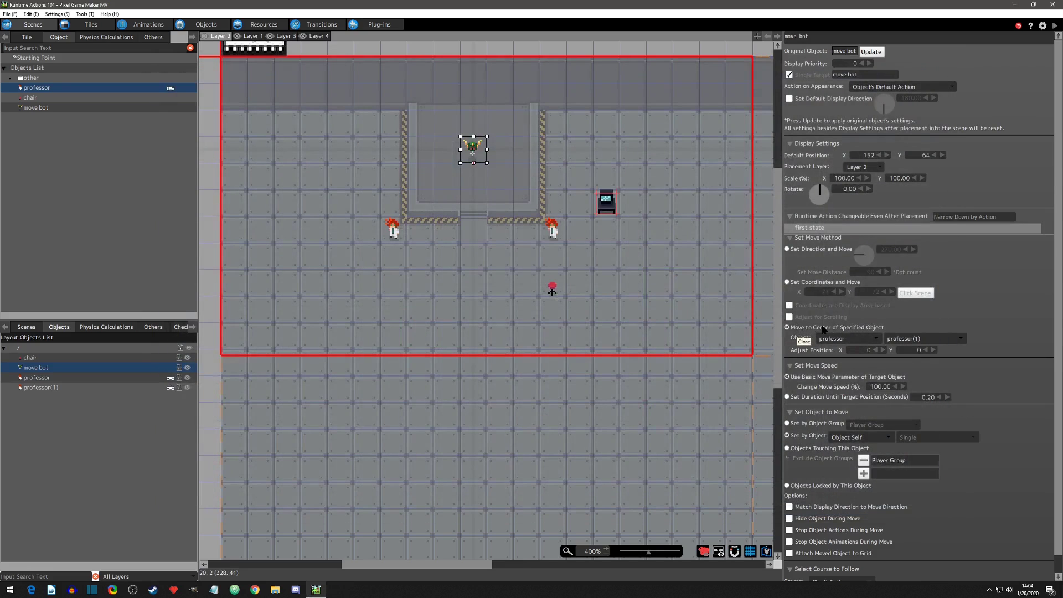
Make professor the object the placed move bot moves, using Set Direction and Move with a distance of 30 dots.
scroll(797, 342, down, 1)
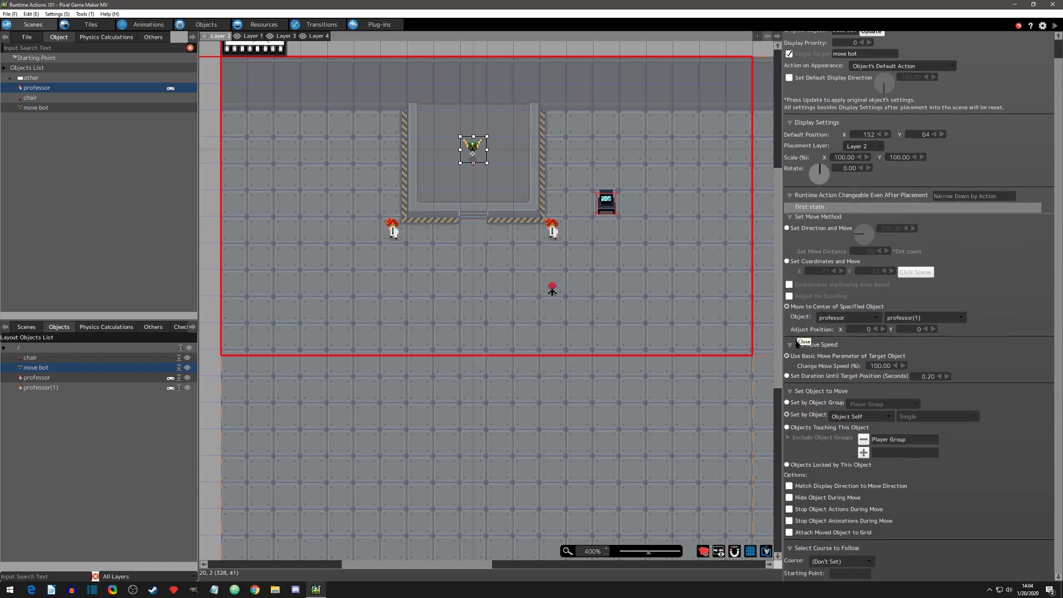
click(851, 420)
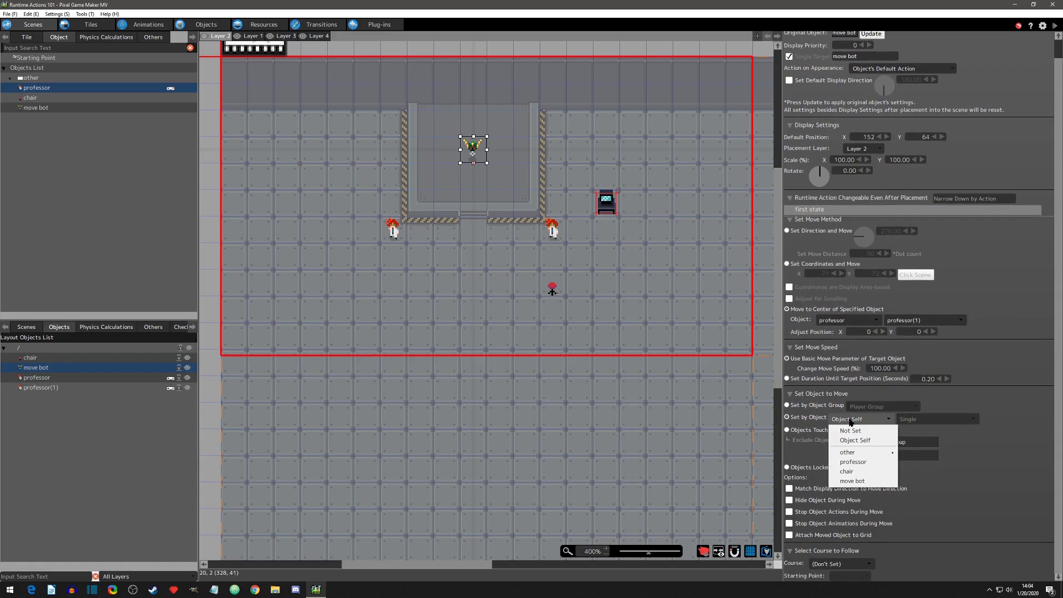
click(860, 462)
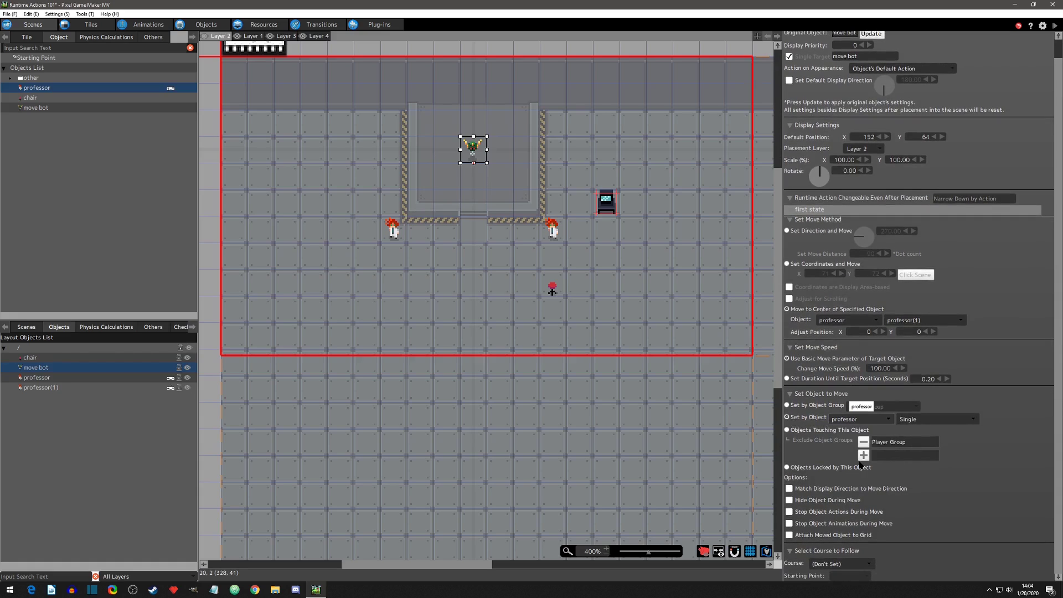
scroll(810, 222, up, 1)
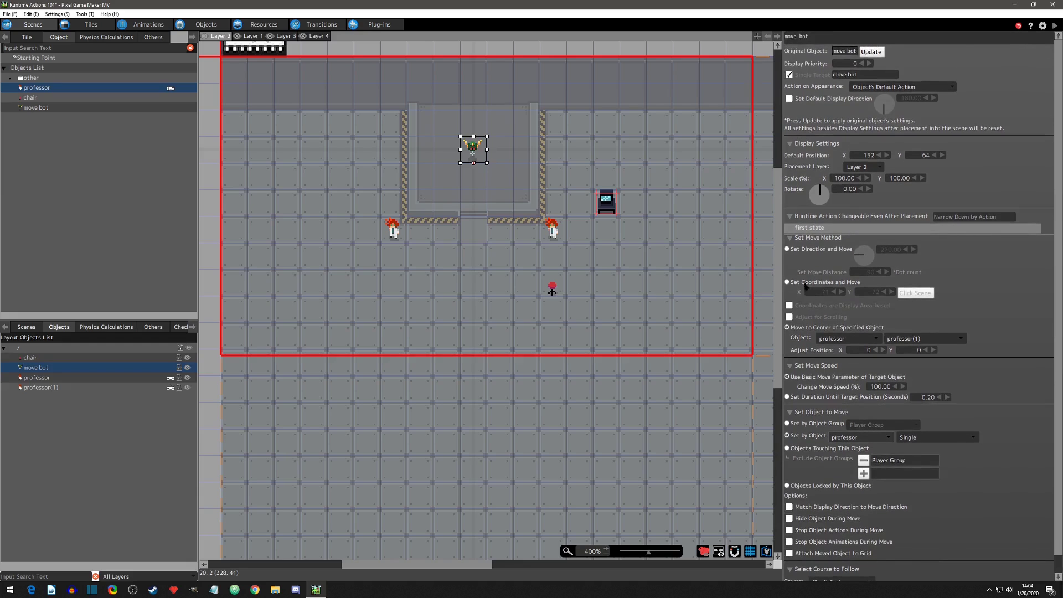
click(788, 249)
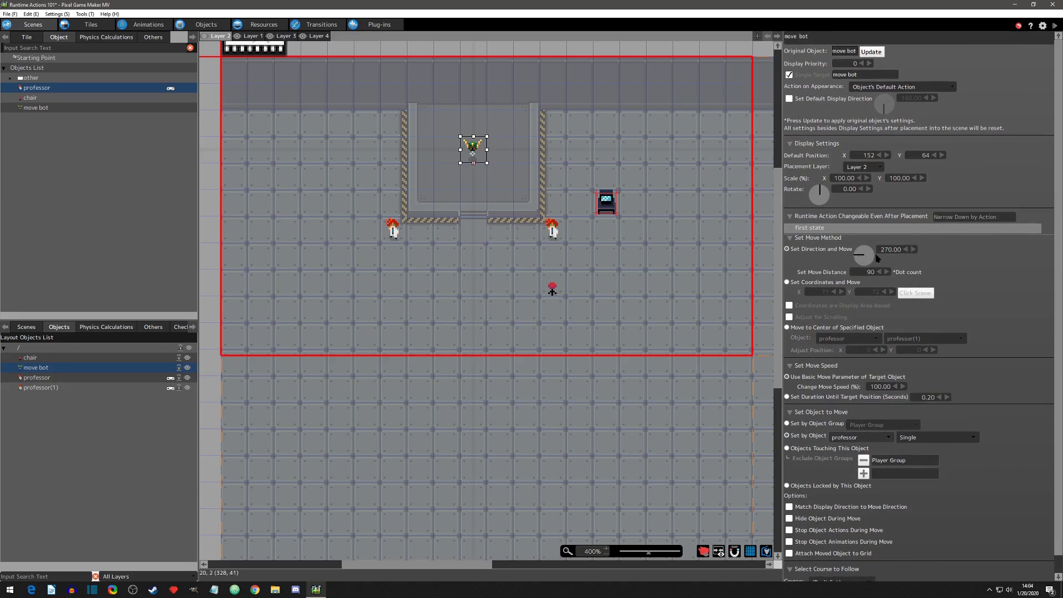
double_click(873, 271)
text(30)
Limit the object to move to the instance professor(1), and test-play the professor's move.
scroll(943, 332, down, 1)
click(936, 419)
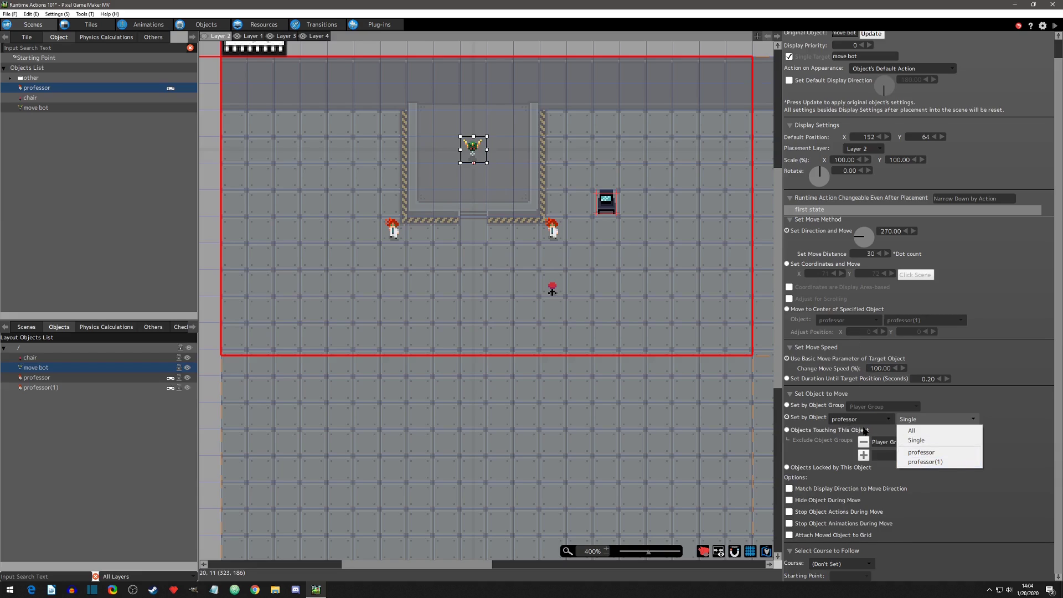
click(940, 463)
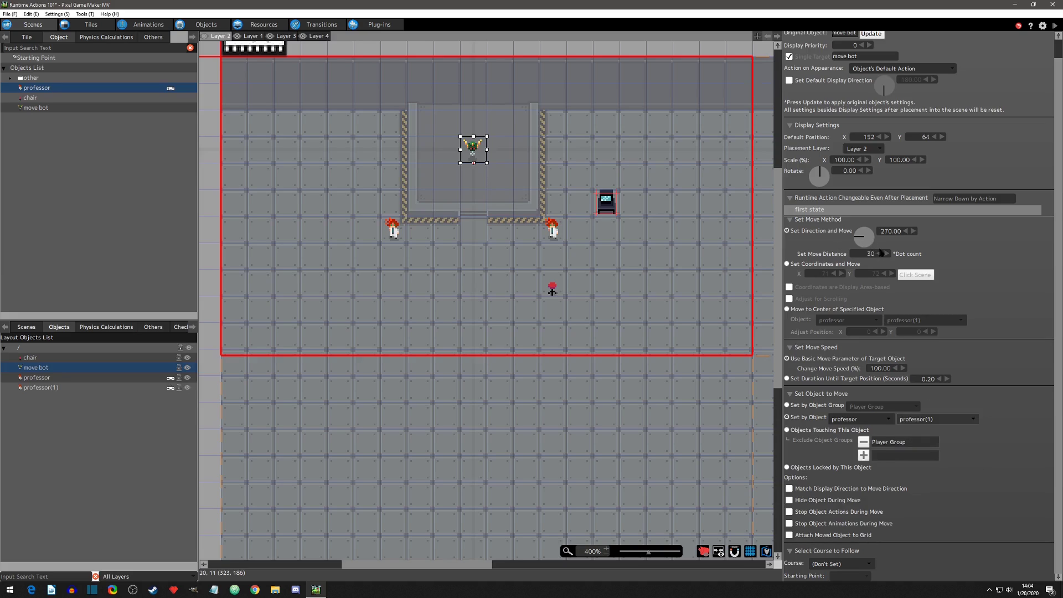
click(1055, 25)
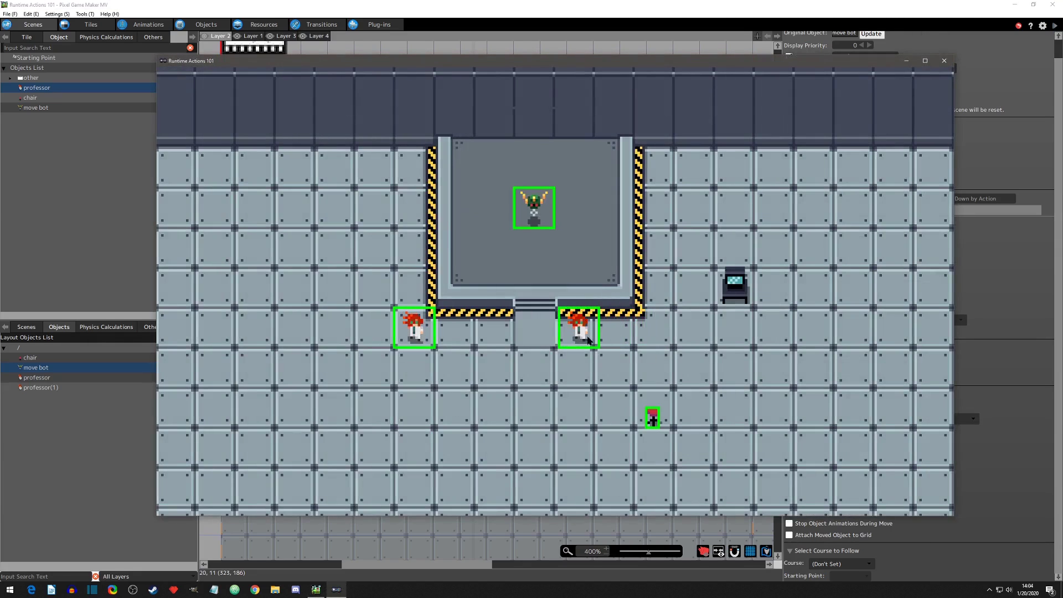
click(944, 61)
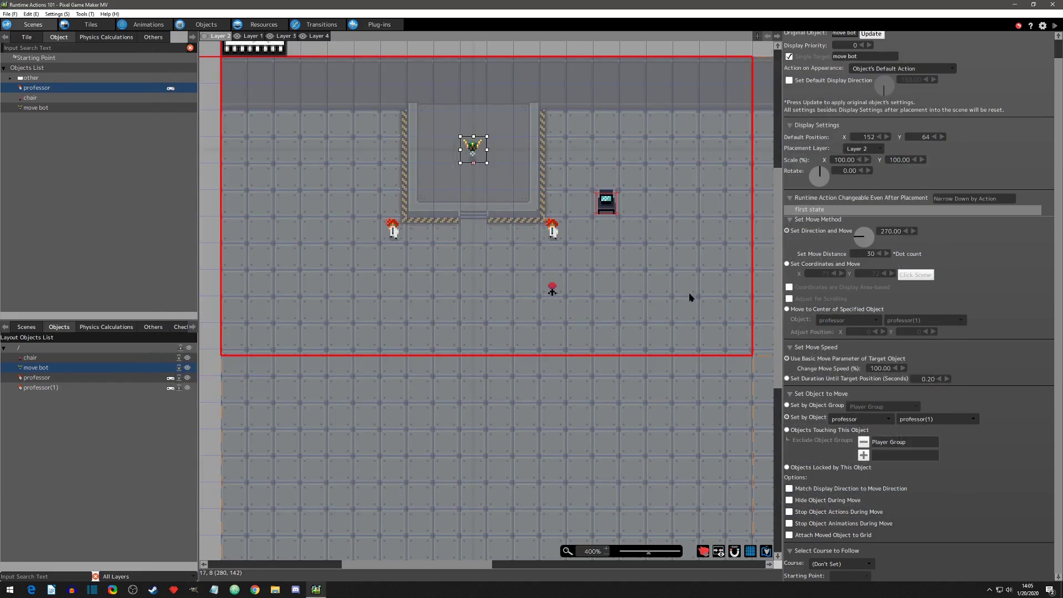
Duplicate the placed move bot and position the copy at X 88, Y 48.
click(488, 148)
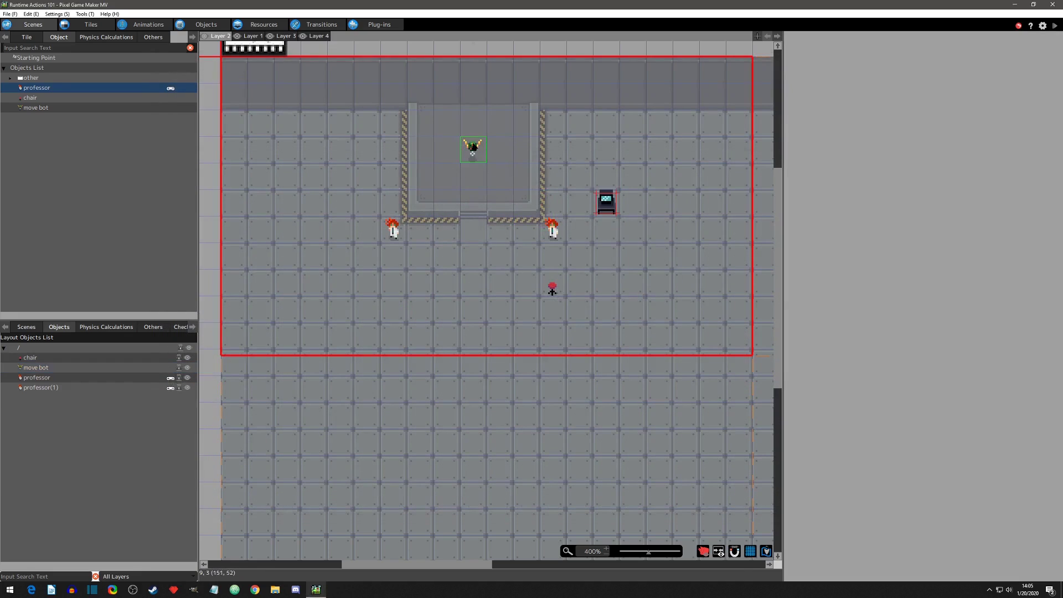
click(423, 171)
key(ctrl+v)
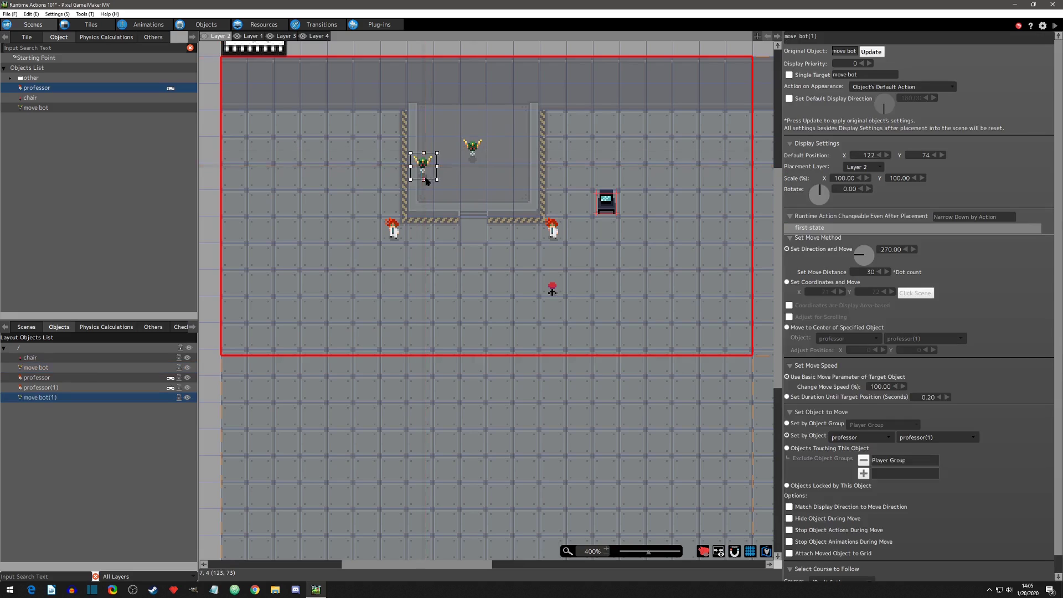
drag(419, 170, 363, 129)
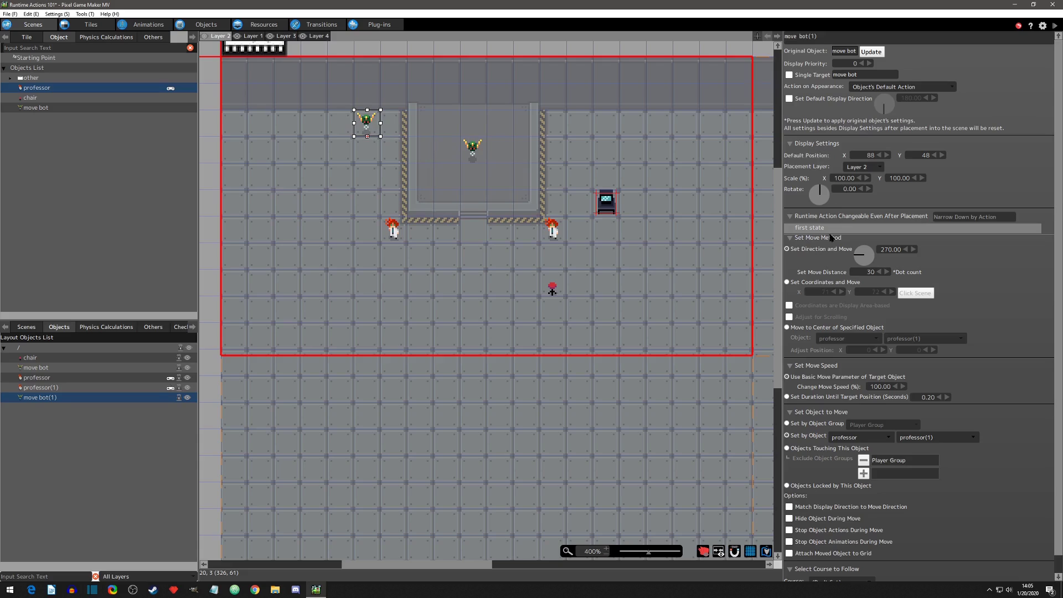
Set the copied move bot to Set Coordinates and Move, picking X 39, Y 72 in the scene, with Object Self as the object.
click(796, 283)
click(915, 293)
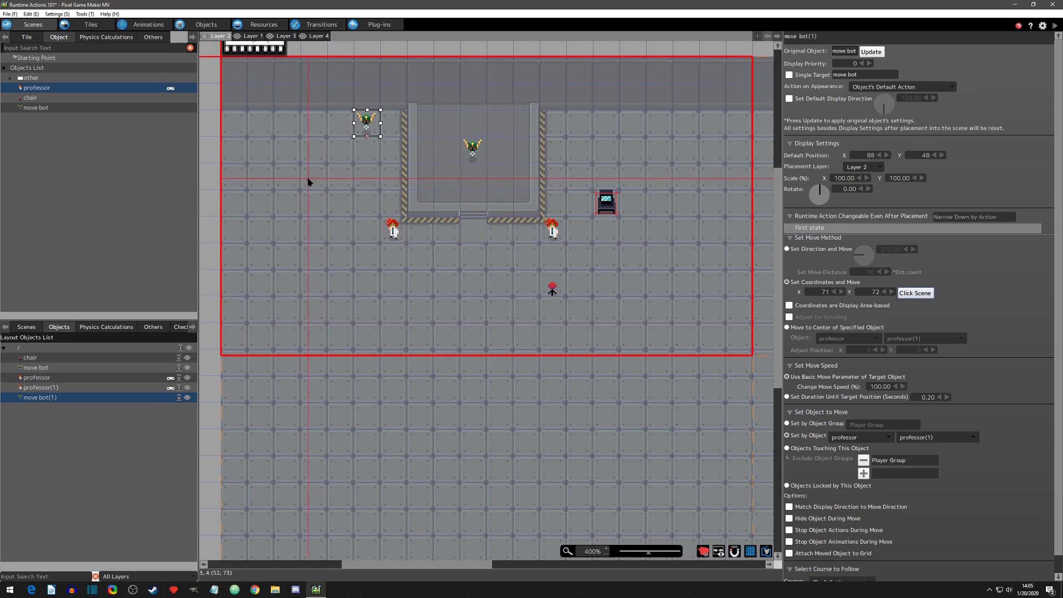
click(285, 181)
click(856, 437)
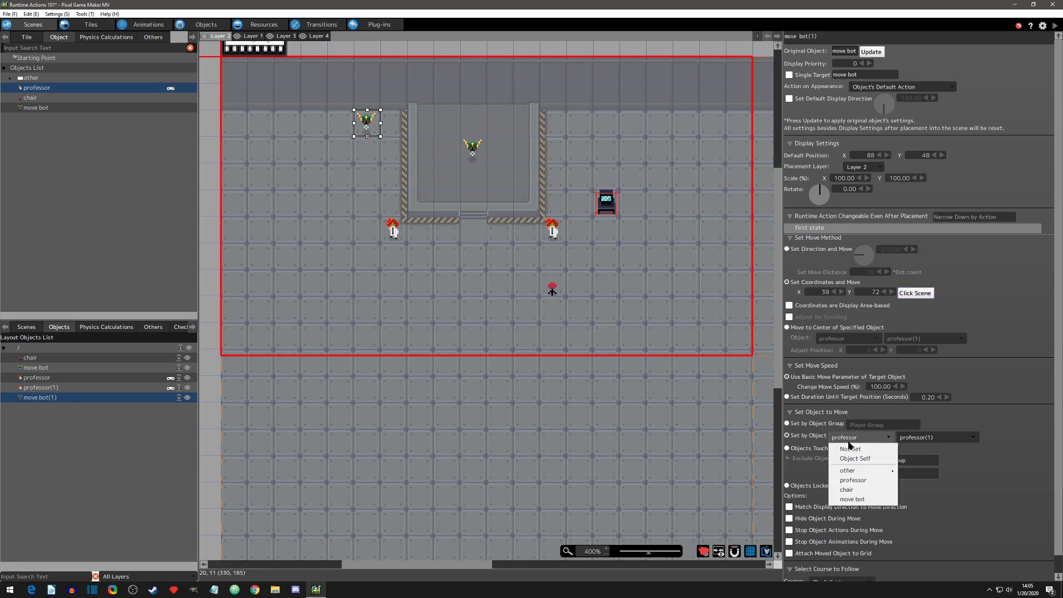
click(847, 456)
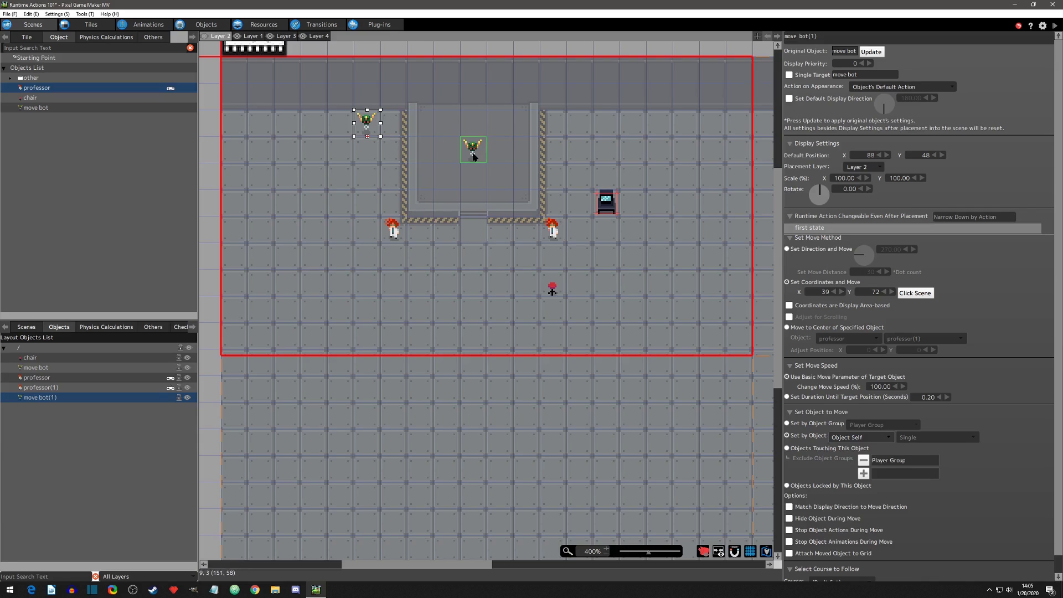
Duplicate the central move bot again and position this copy at X 248, Y 48.
click(473, 154)
key(ctrl+c)
click(540, 157)
key(ctrl+v)
drag(565, 162, 645, 119)
Have the second copy move the chair 120 dots using Set Duration Until Target Position, and test-play all three move bots.
click(853, 438)
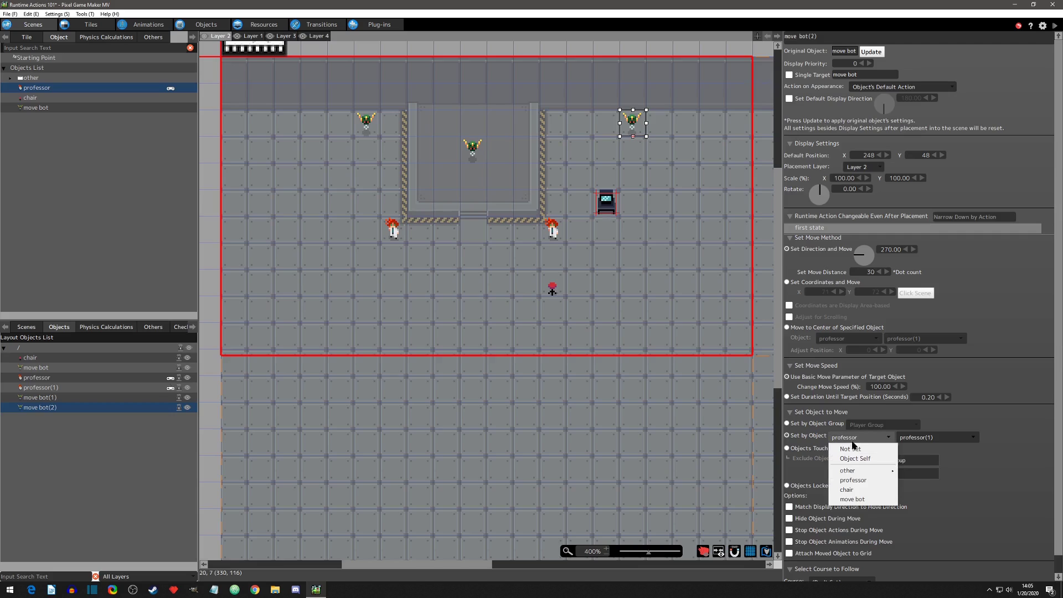
click(852, 490)
double_click(869, 271)
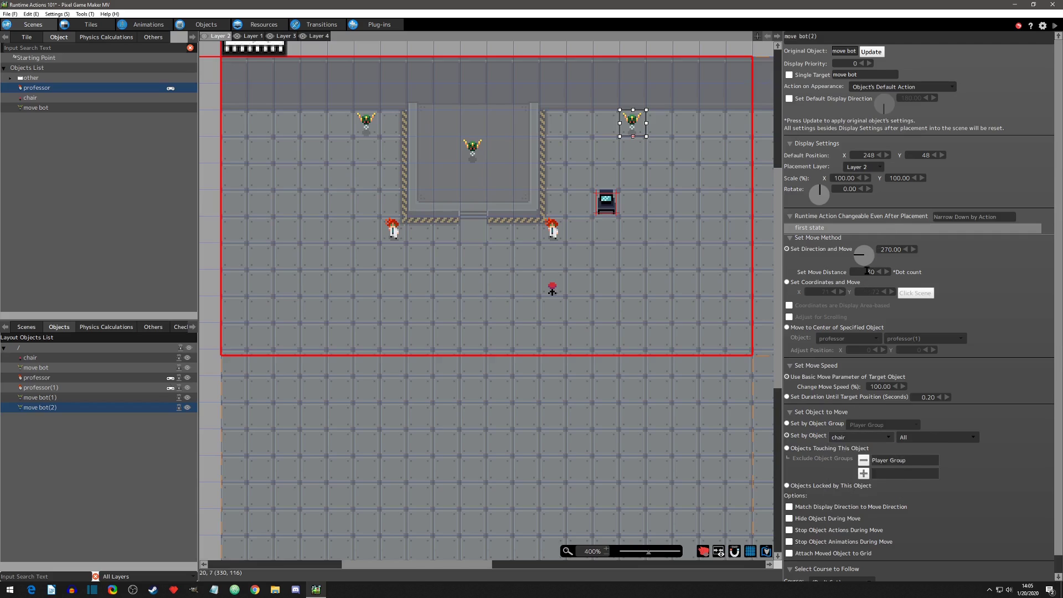
text(120)
click(806, 398)
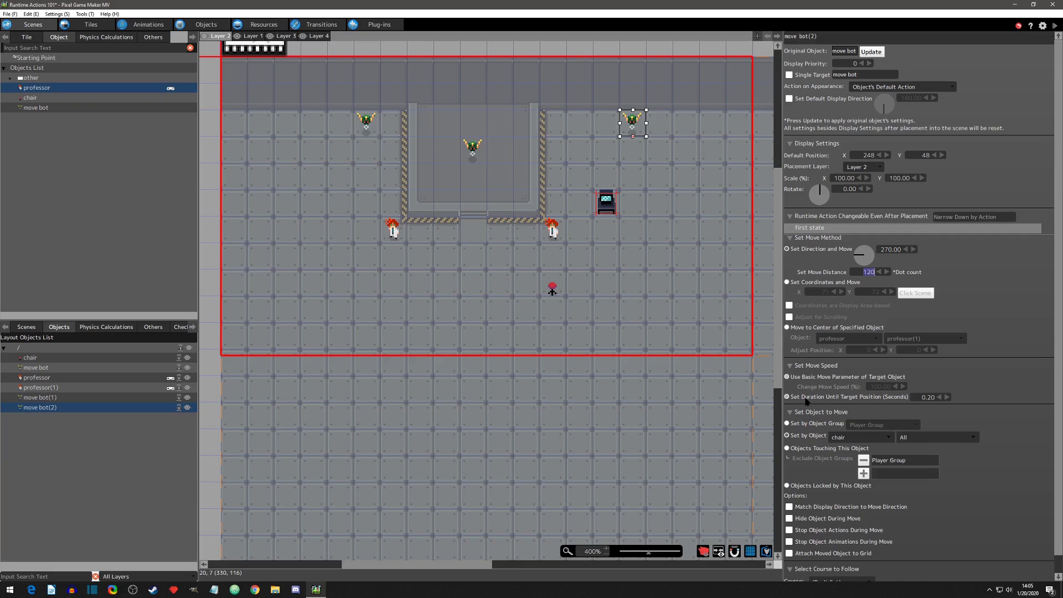
double_click(927, 397)
click(1054, 25)
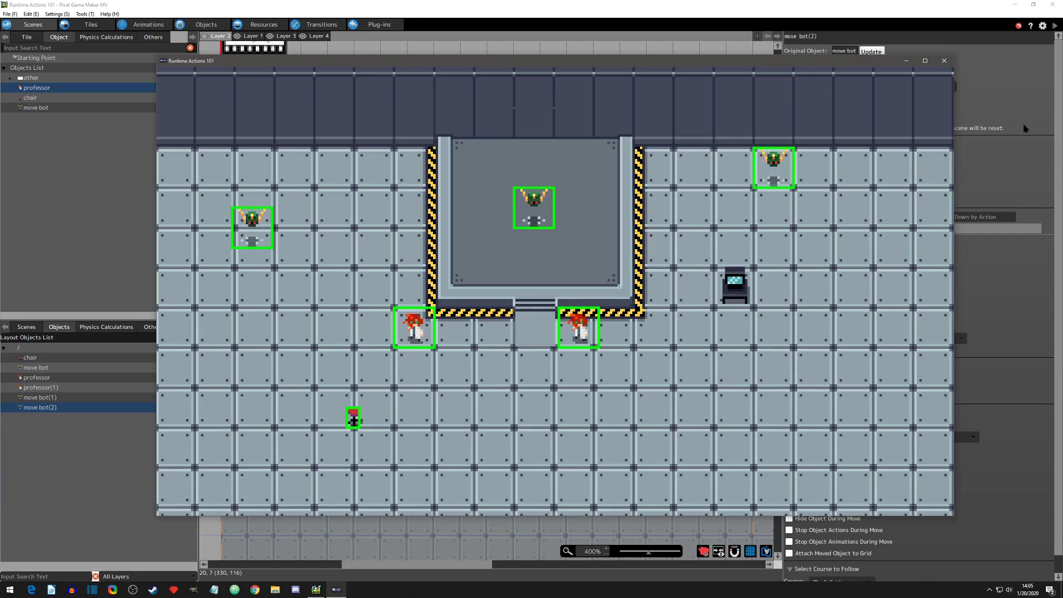
click(944, 61)
Open the Move Object action settings in the move bot's first state.
click(213, 26)
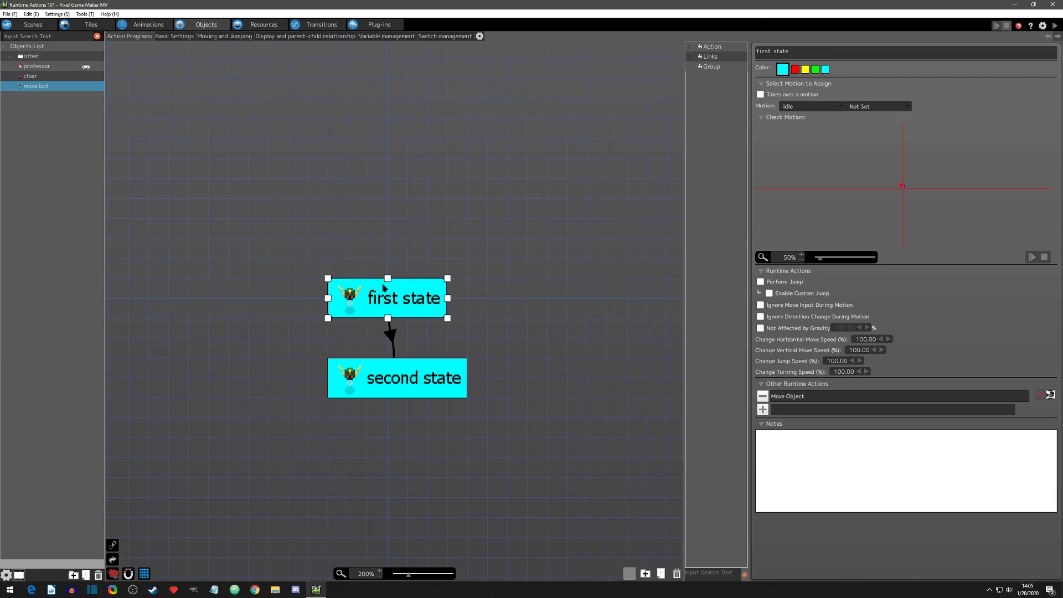
double_click(845, 393)
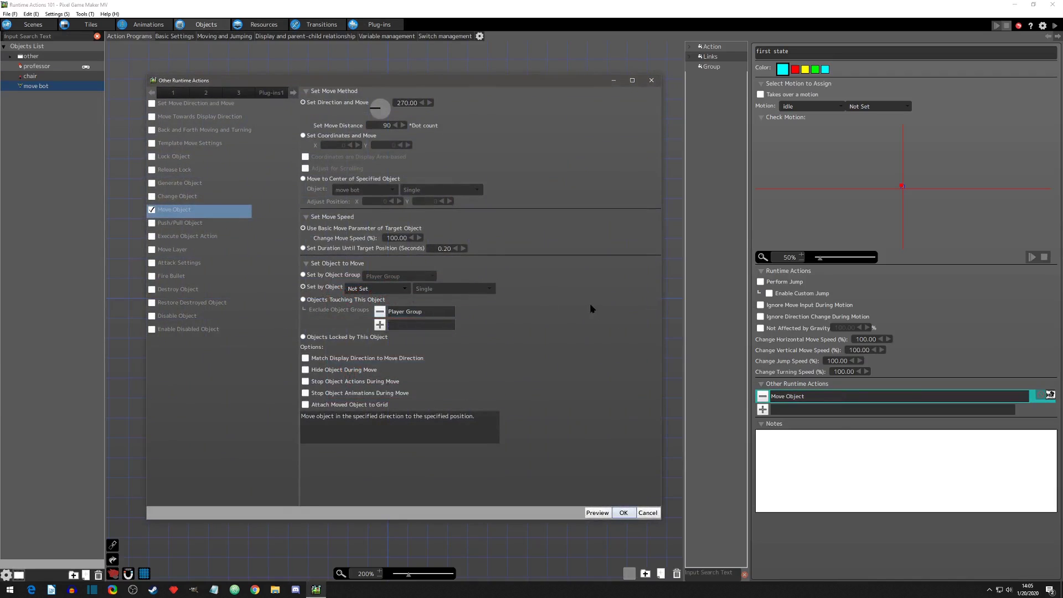